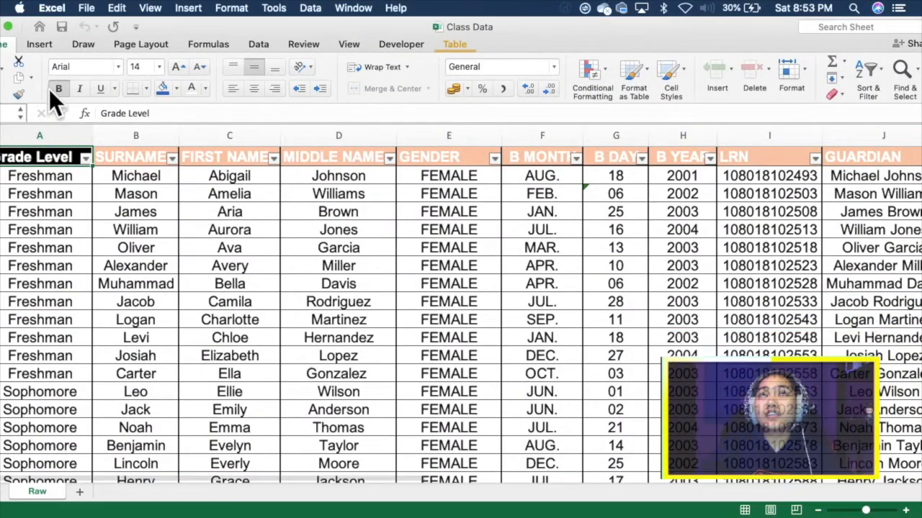
Step: Look over the student records in the Class Data workbook and the blank name line on the Word certificate
click(7, 27)
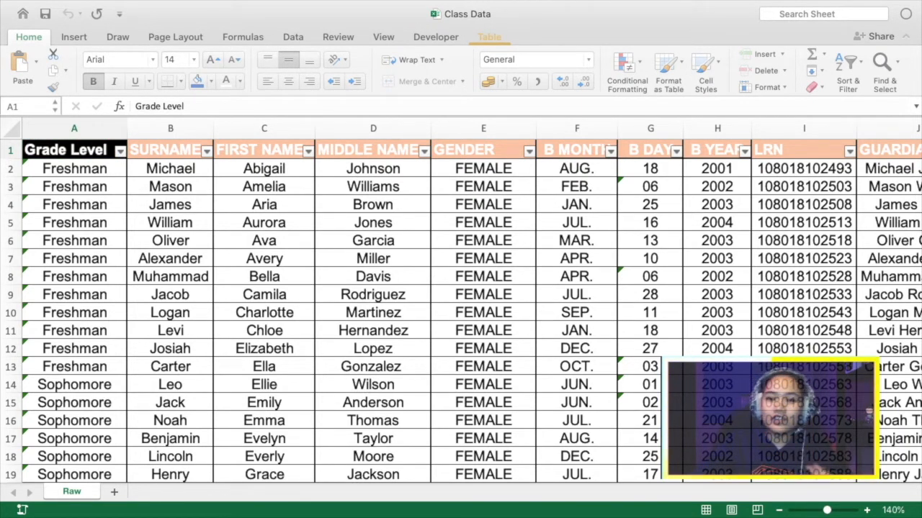
click(324, 417)
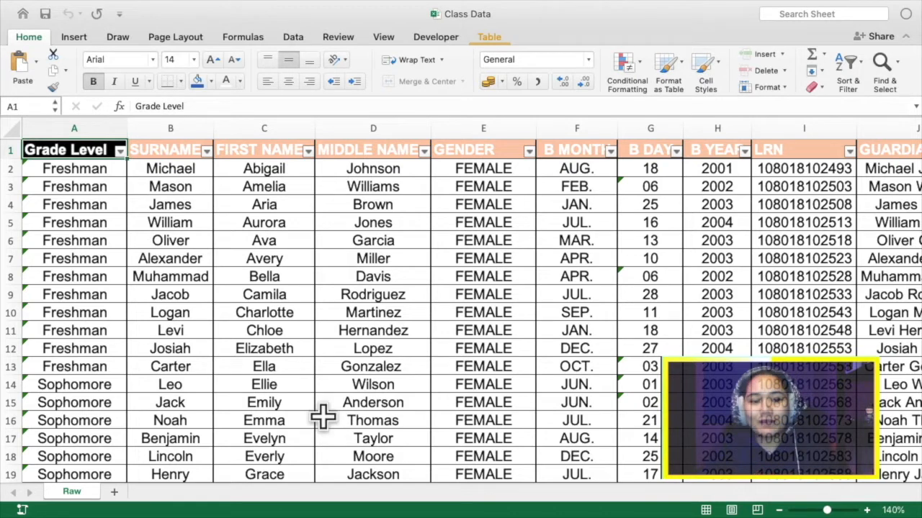
click(386, 275)
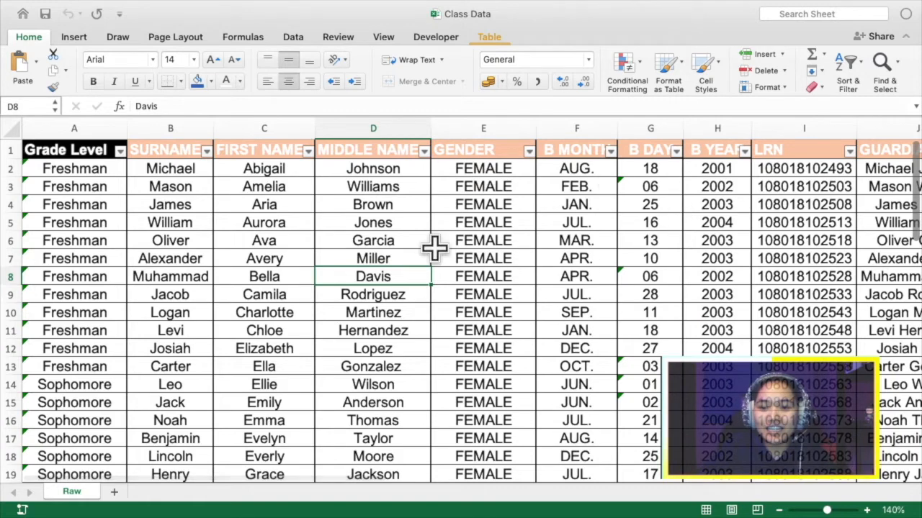
scroll(389, 245, down, 4)
scroll(352, 243, up, 4)
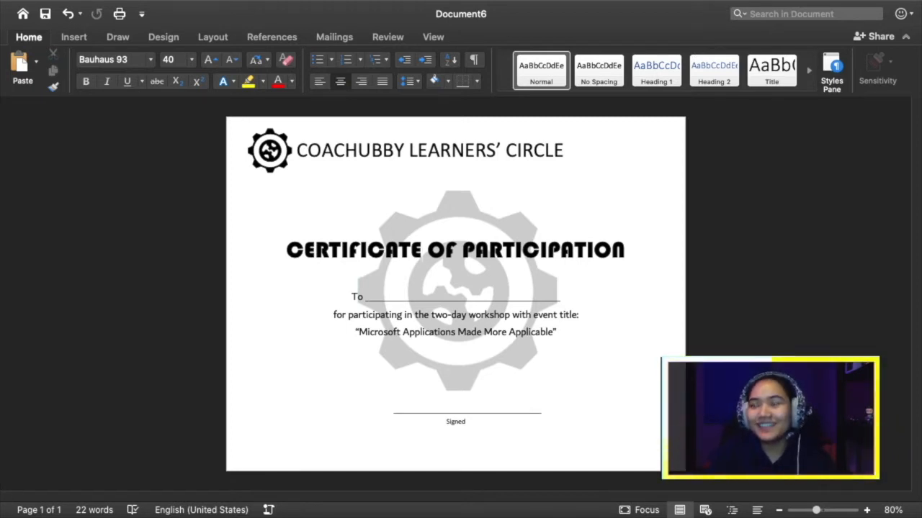
click(407, 296)
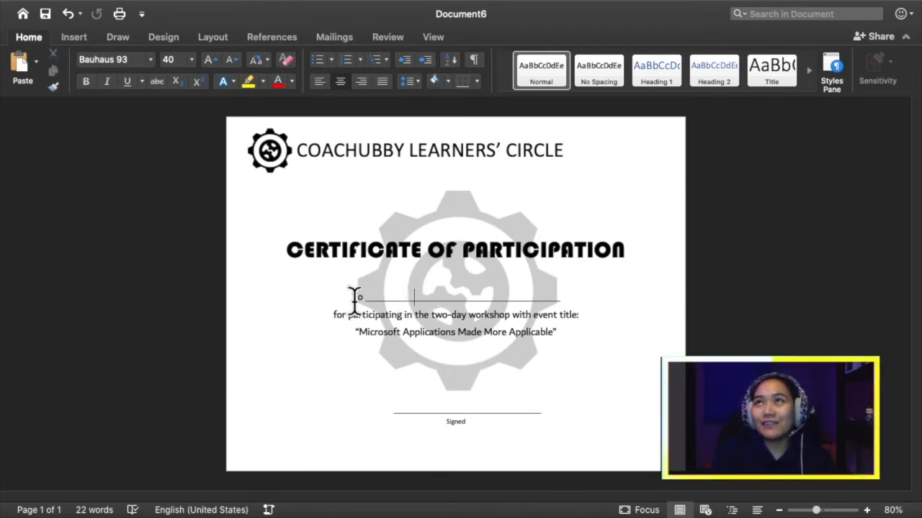
drag(369, 296, 526, 295)
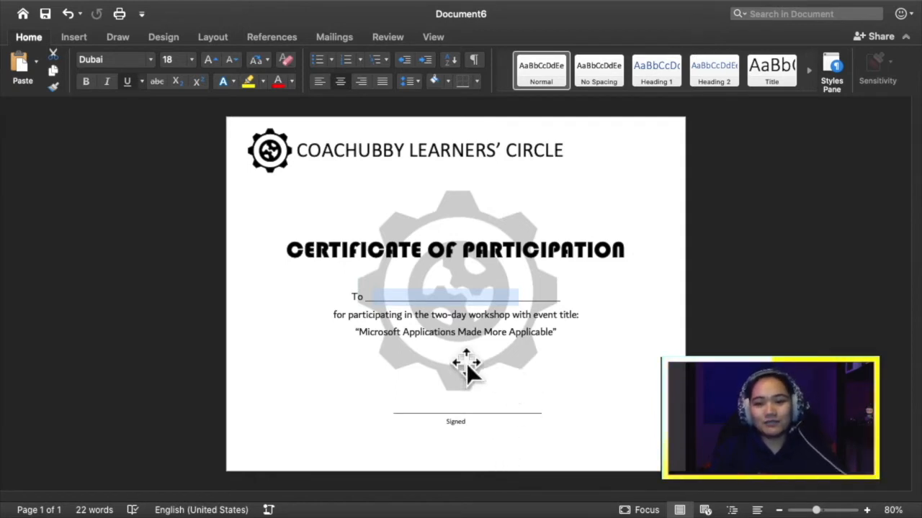
click(593, 283)
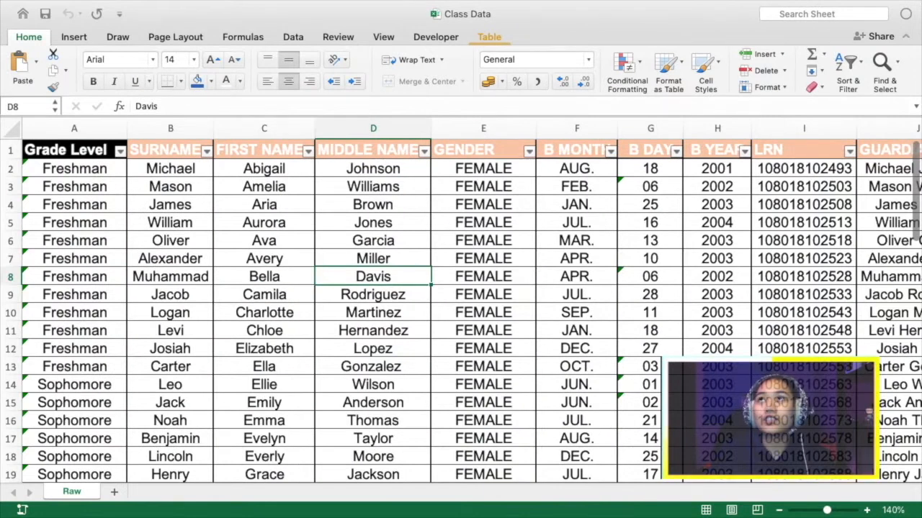
Step: Switch to the Word certificate and choose Class Data.xlsx from the Files folder as the existing mail merge recipient list
key(ctrl+Left)
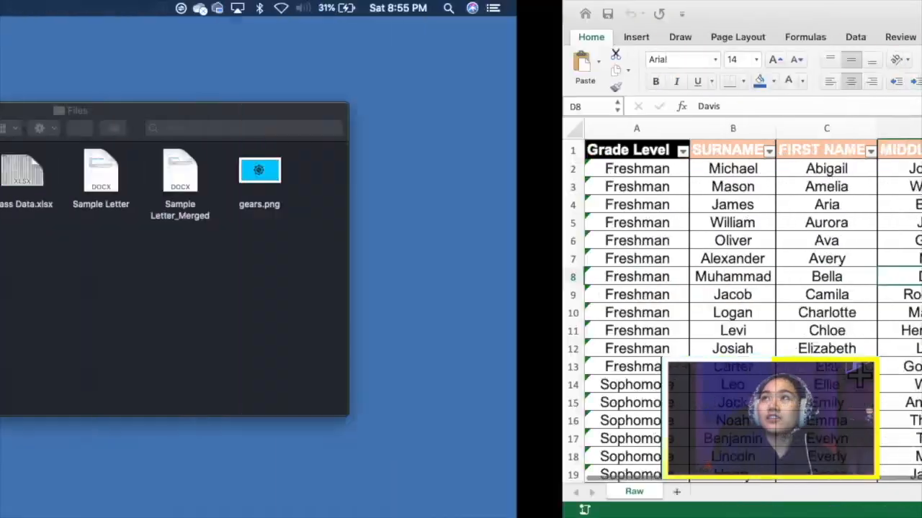
key(ctrl+Right)
key(ctrl+Right)
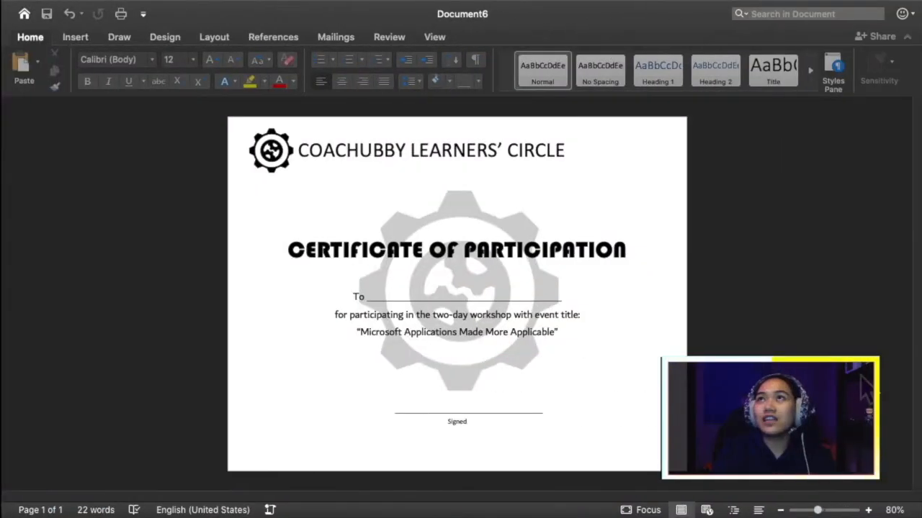
click(759, 332)
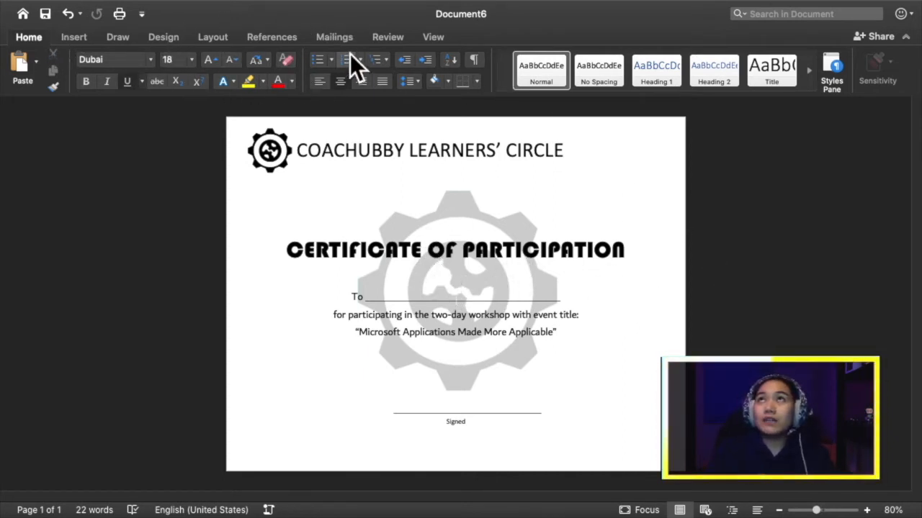
click(340, 36)
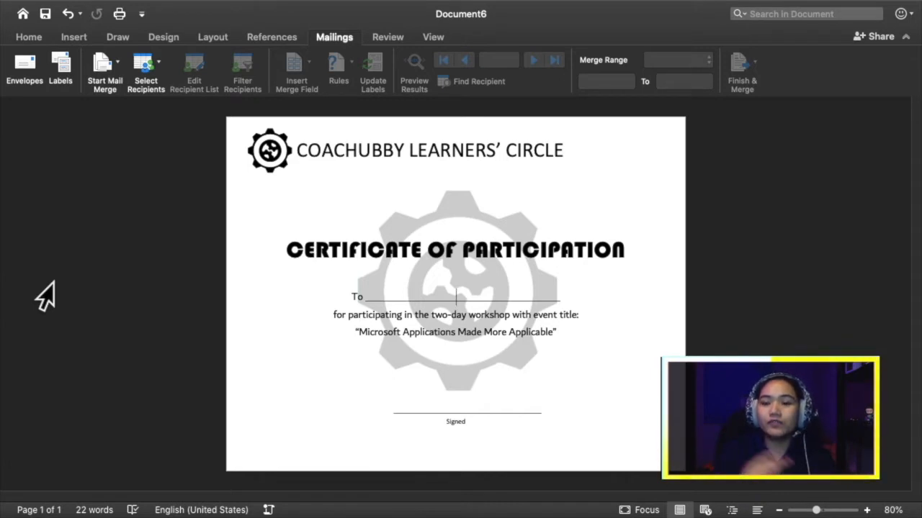
click(157, 62)
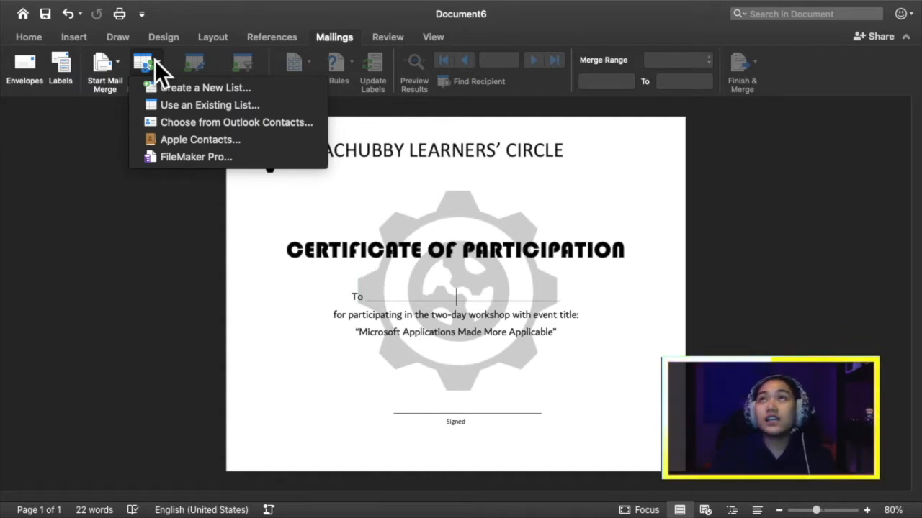
click(188, 103)
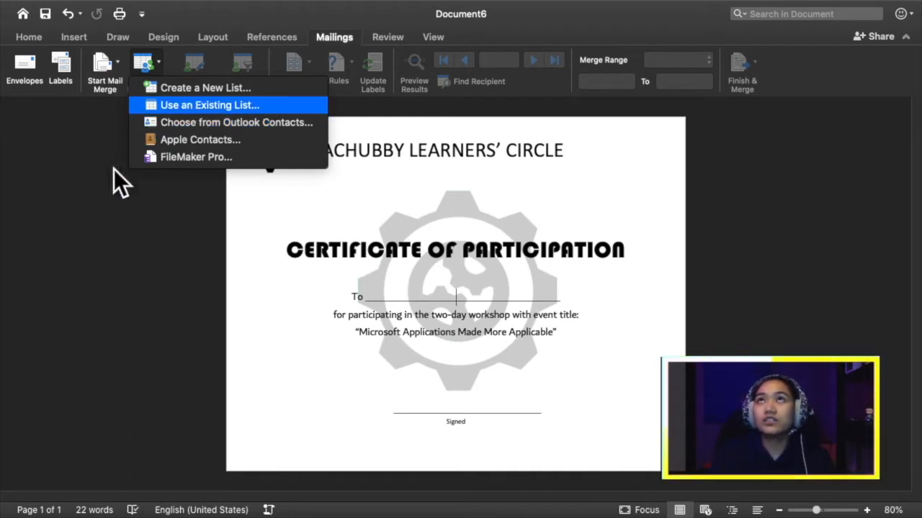
click(184, 101)
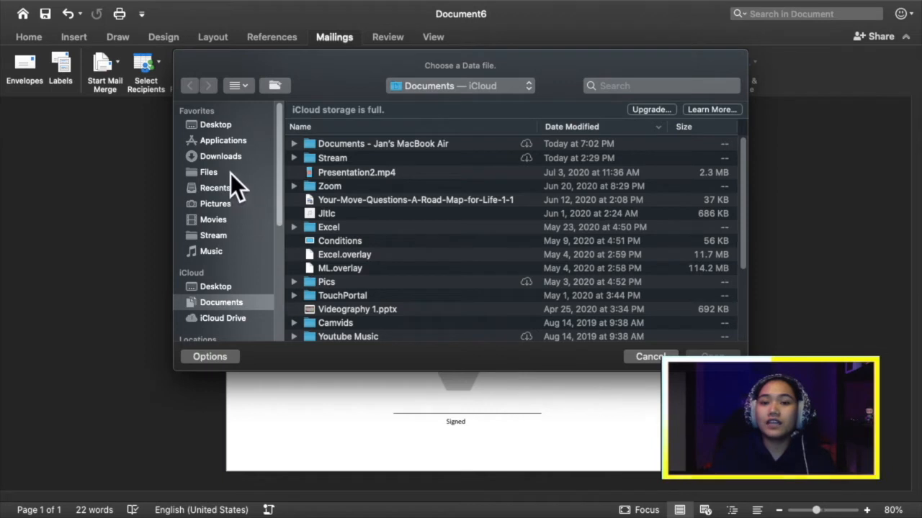
click(209, 172)
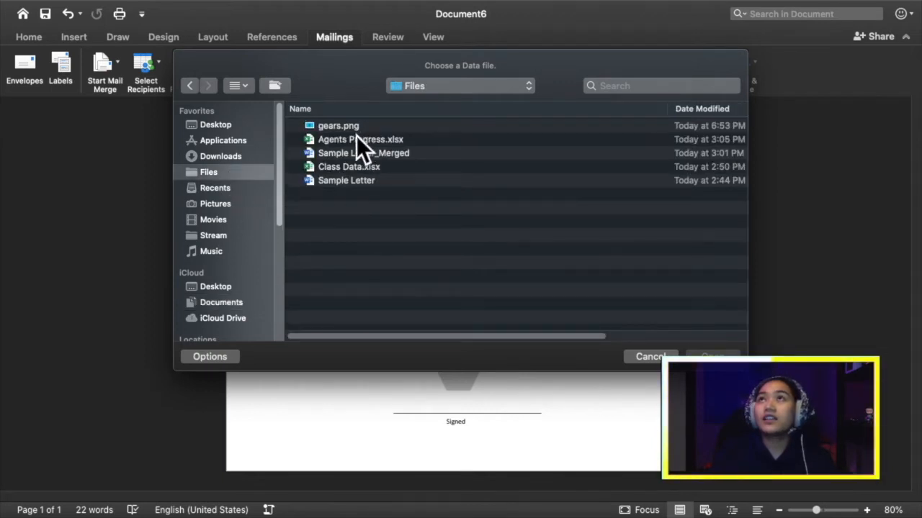
double_click(342, 170)
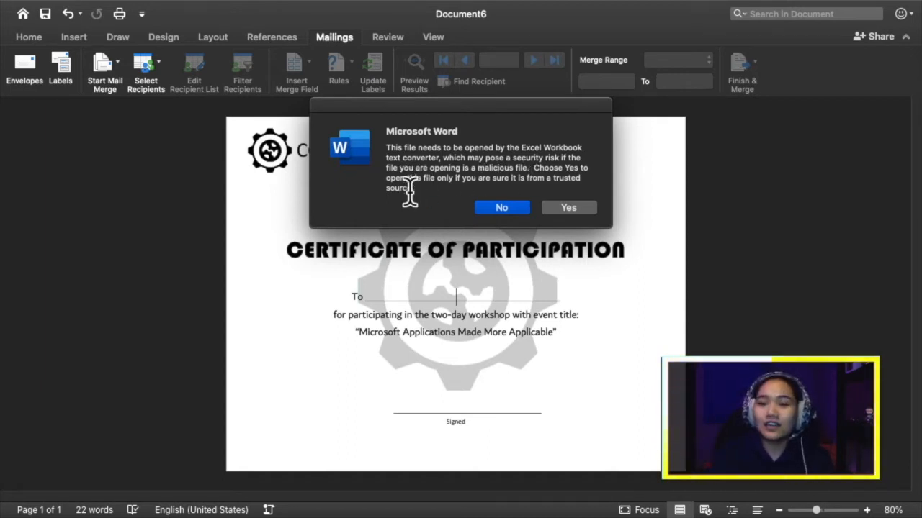
Step: Allow the Excel workbook conversion and load the entire Raw worksheet as the recipient data
click(591, 209)
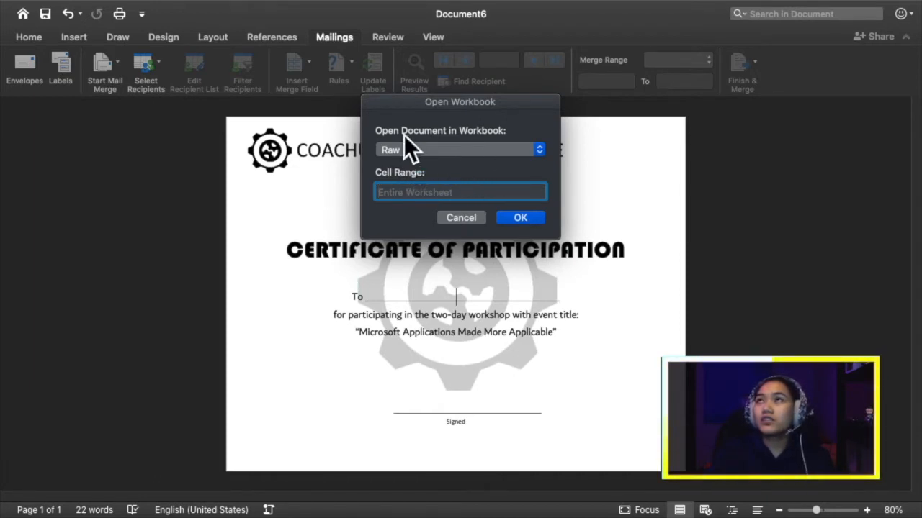
drag(436, 108, 430, 173)
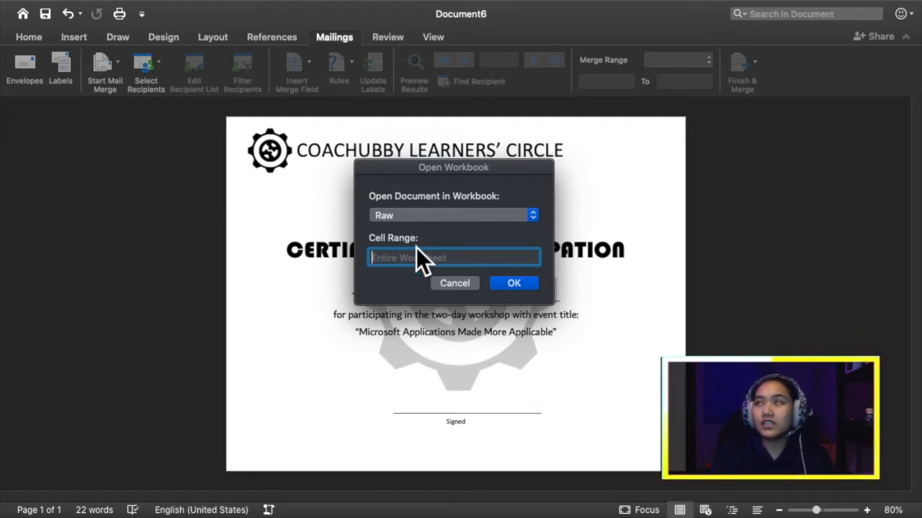
click(523, 286)
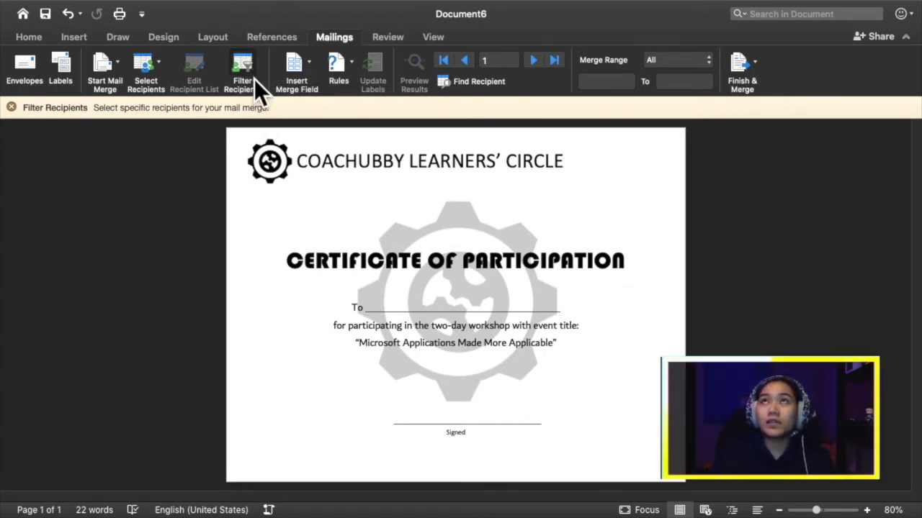
Step: Filter the mail merge recipients to records whose Grade_Level is equal to Freshman
click(238, 66)
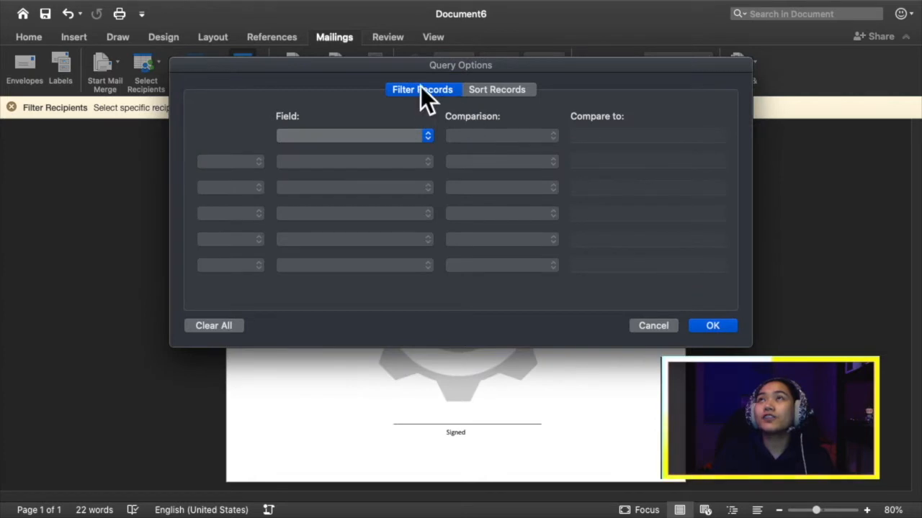
drag(424, 66, 394, 181)
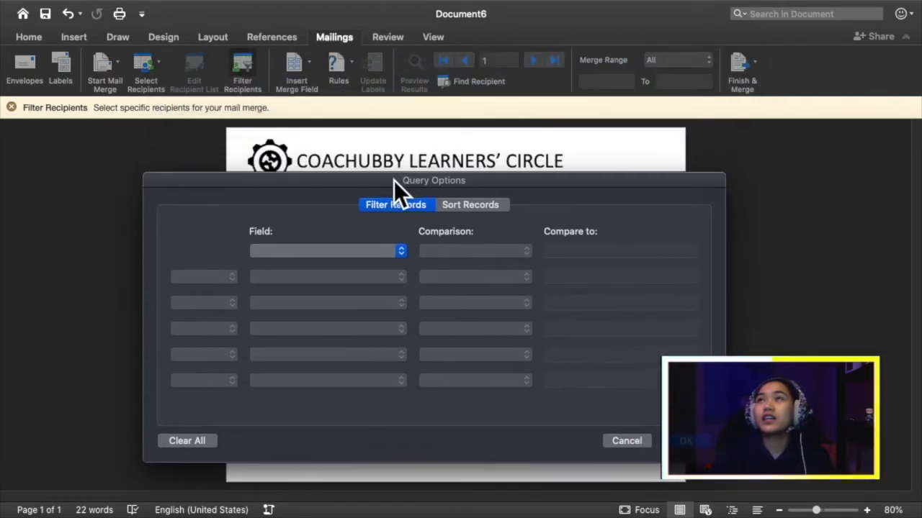
click(385, 253)
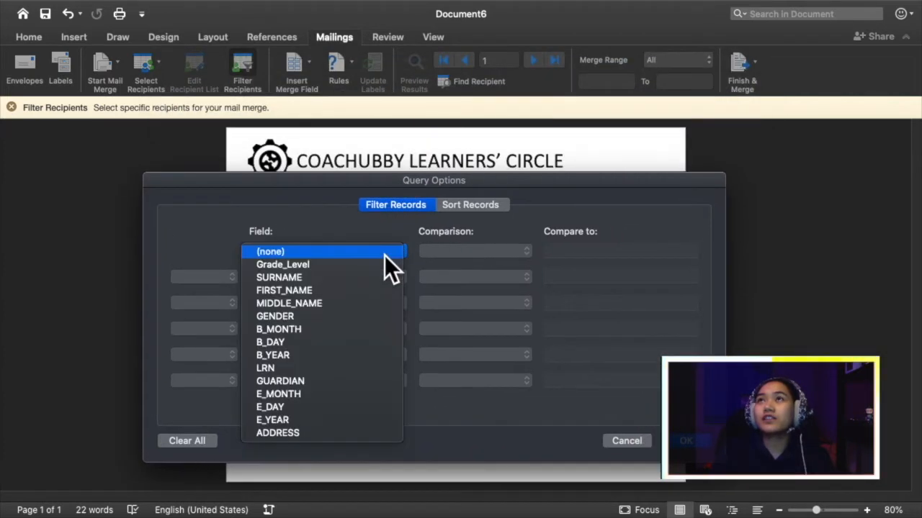
click(301, 266)
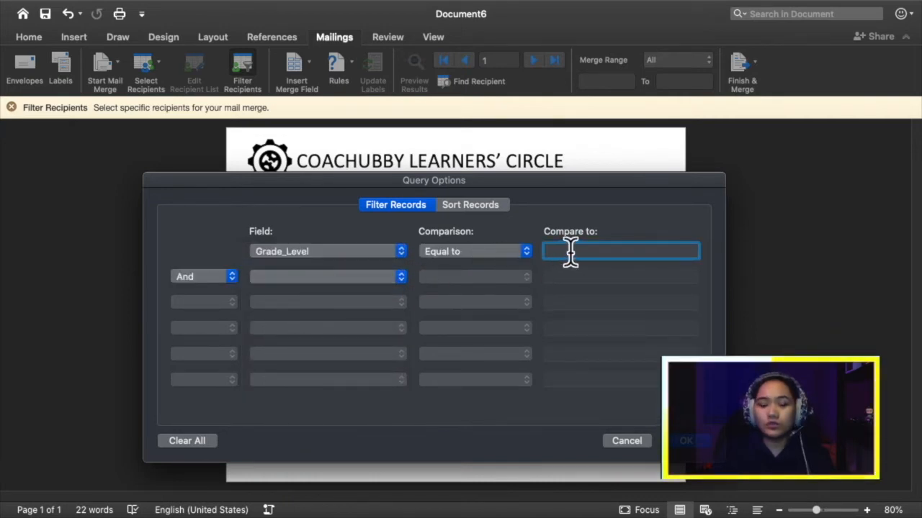
text(Fresh)
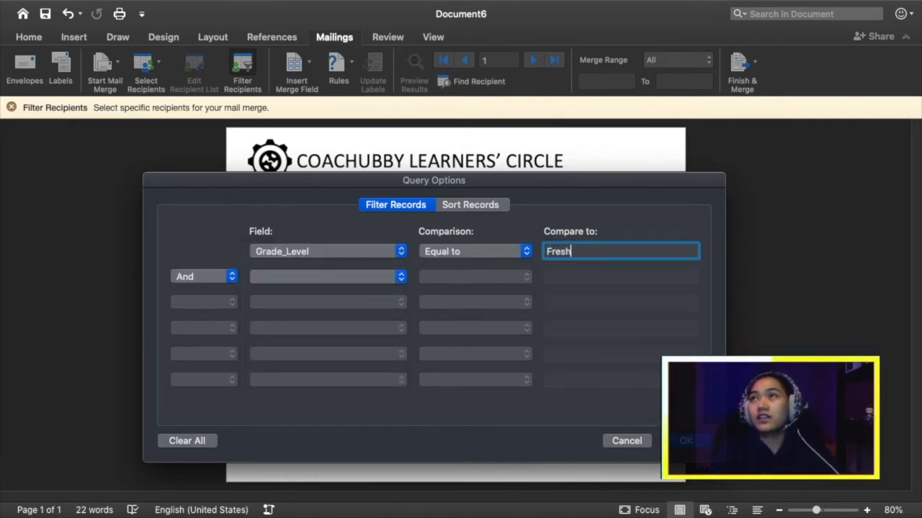
text(man)
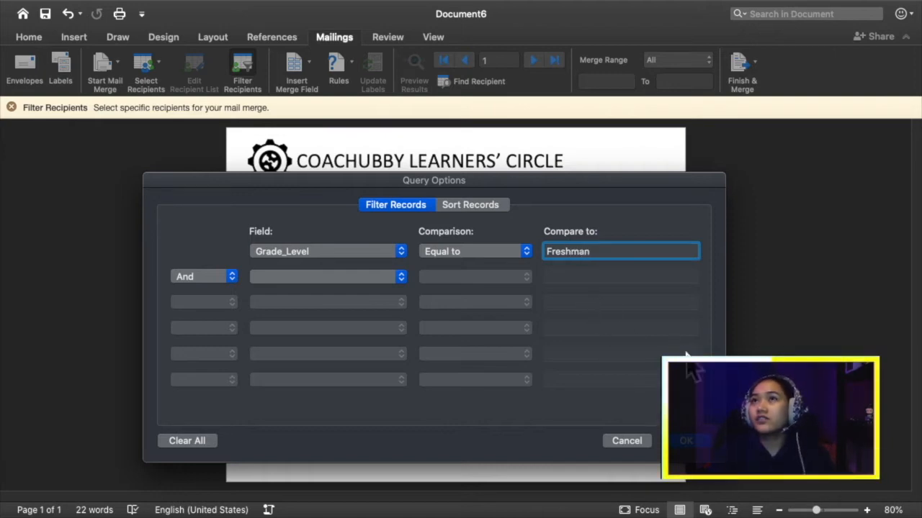
click(685, 435)
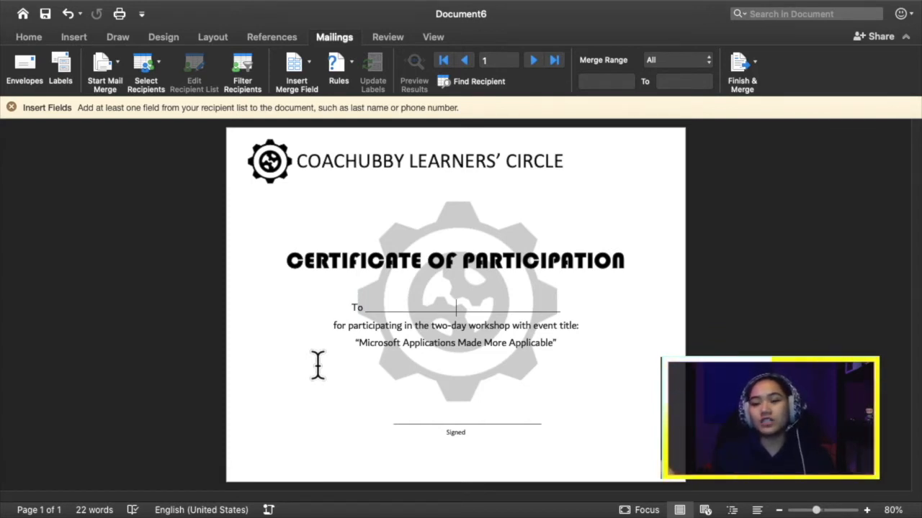
Step: Clear all filter conditions from the mail merge recipients
click(254, 64)
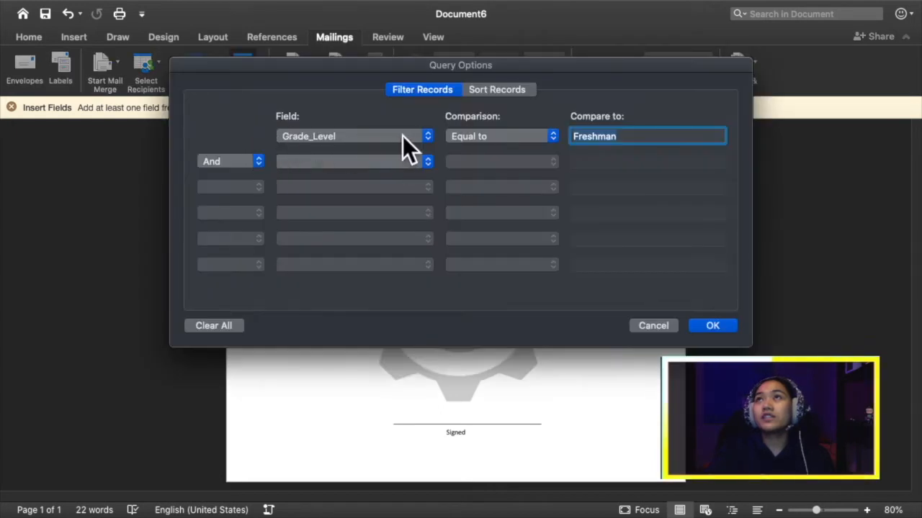
click(203, 328)
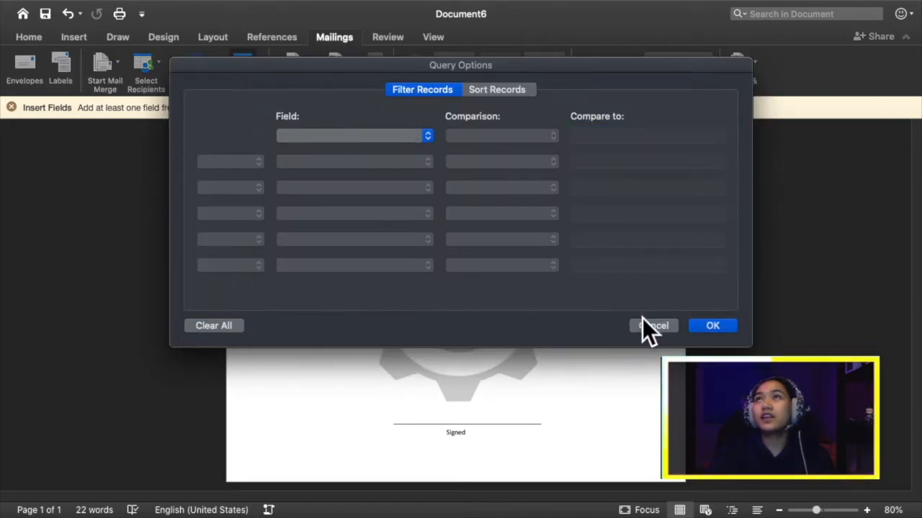
click(693, 326)
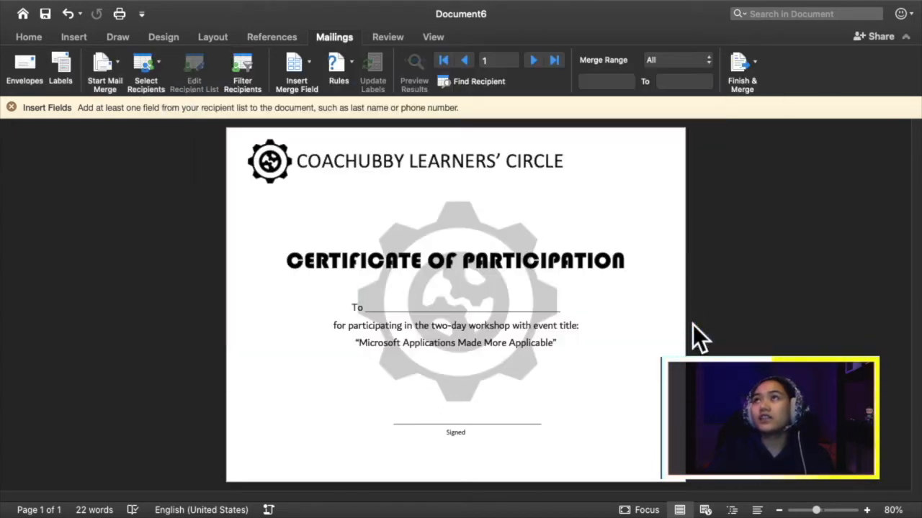
Step: Review the fields offered for sorting the recipient records, and leave the query options without setting a sort
click(242, 58)
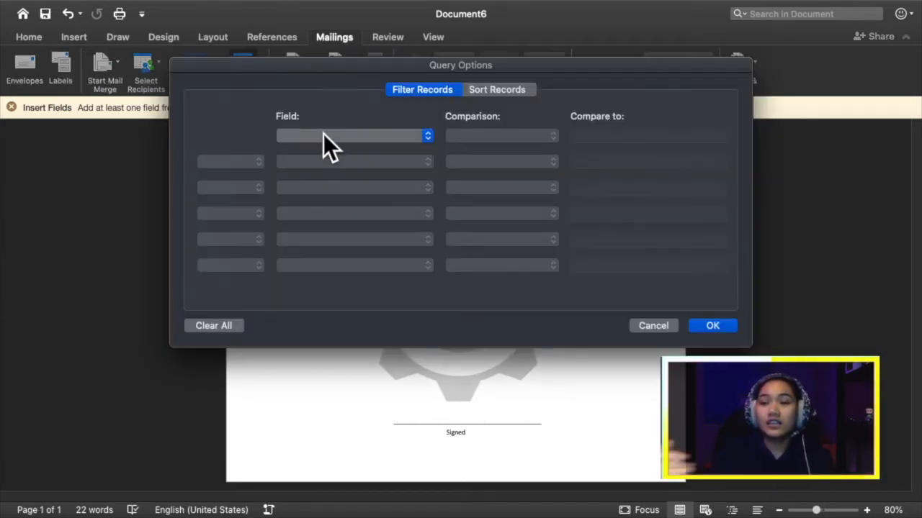
click(511, 95)
click(436, 136)
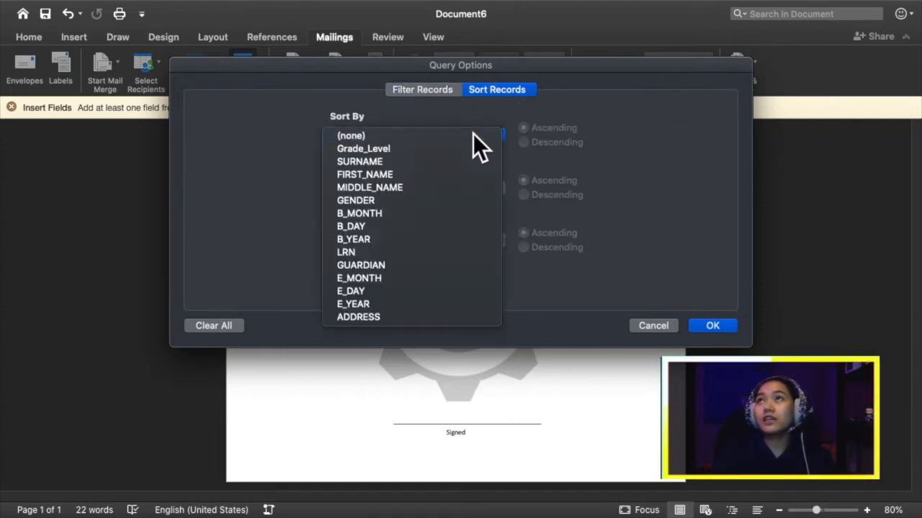
click(701, 288)
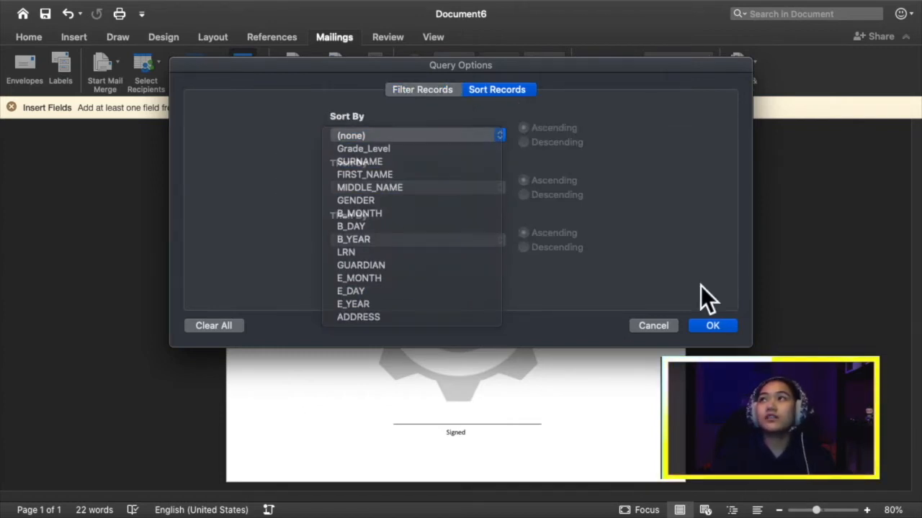
click(668, 324)
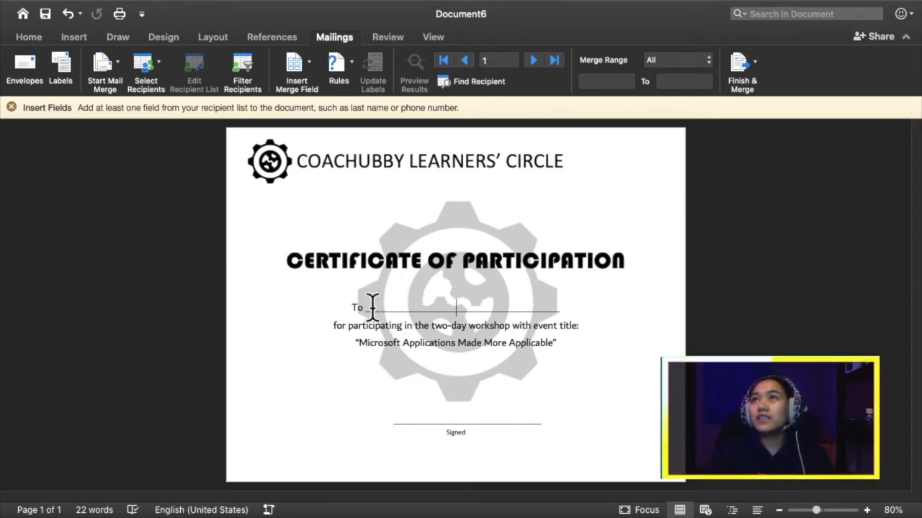
Step: Select the blank name line after "To" on the certificate and review the merge fields available for it
drag(366, 306, 556, 308)
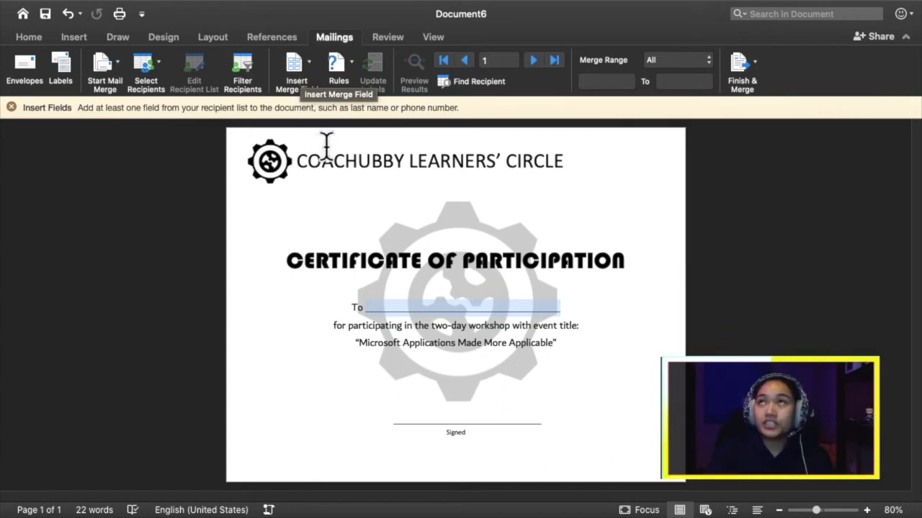
click(308, 62)
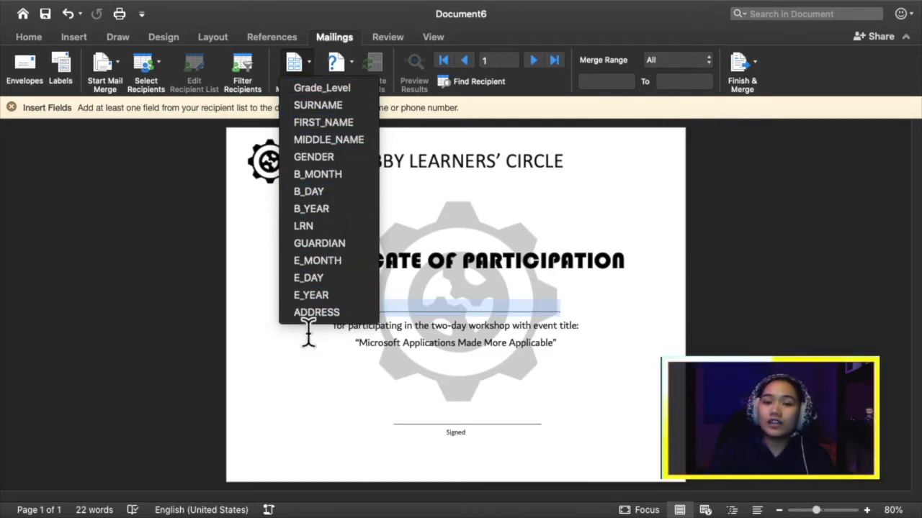
click(257, 282)
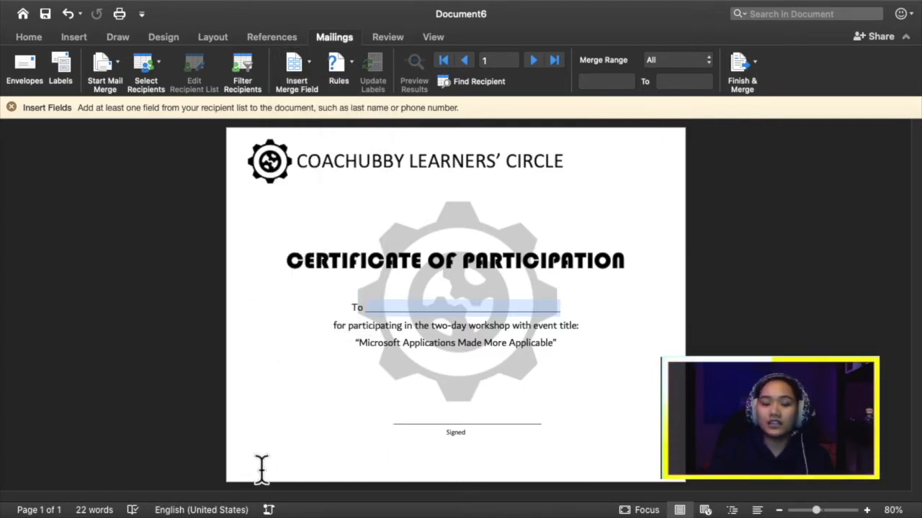
Step: Switch to the Class Data workbook in Excel, examine the Grade Level, Surname, First Name and Middle Name headers, and return to the certificate
key(ctrl+Right)
key(ctrl+Left)
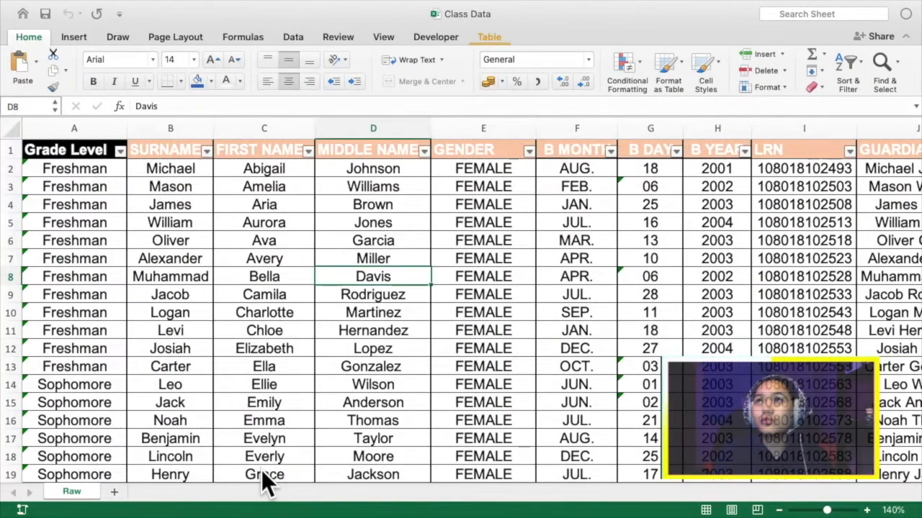
click(32, 149)
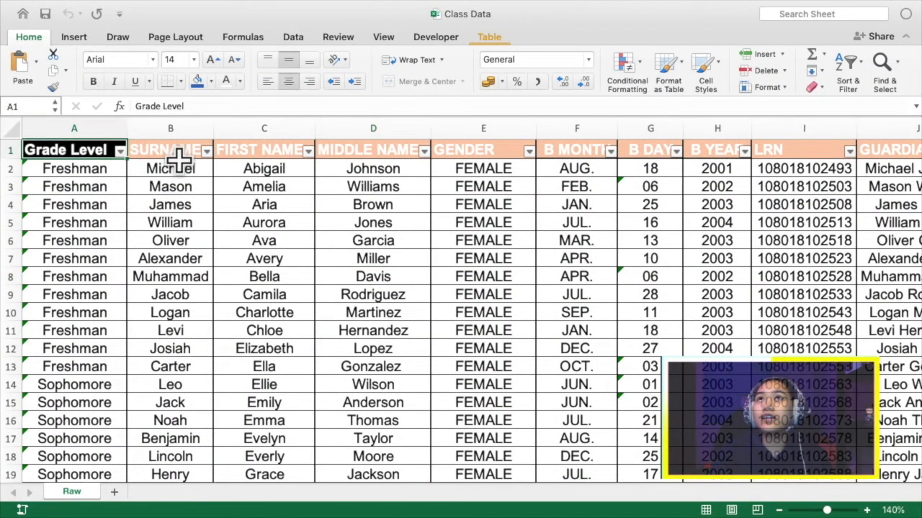
click(180, 154)
click(247, 149)
click(373, 151)
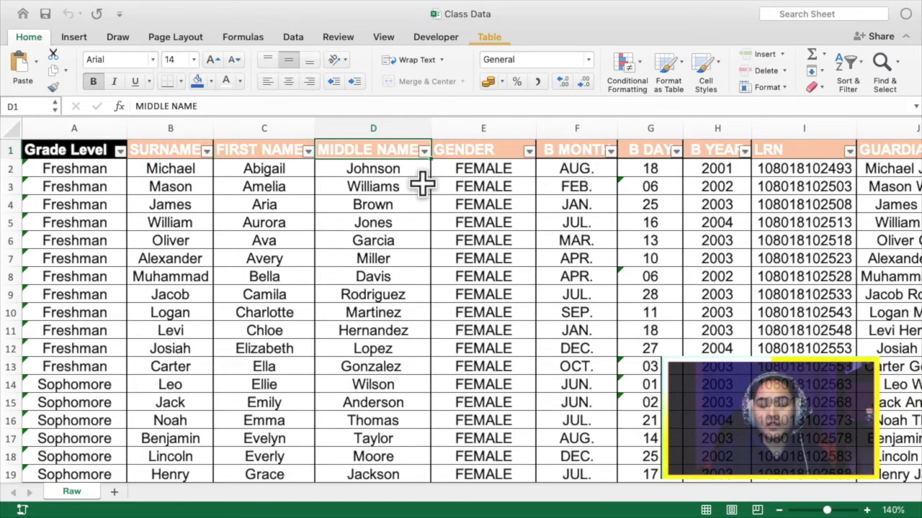
key(ctrl+Left)
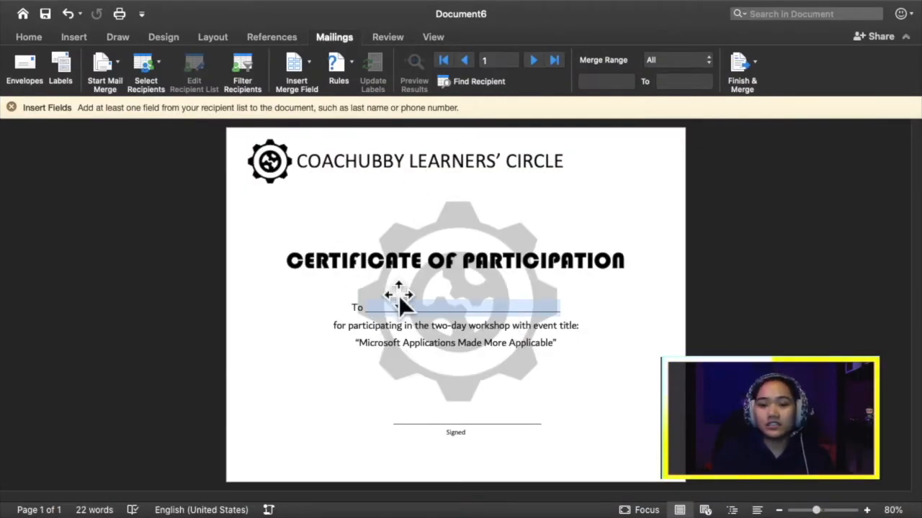
click(297, 75)
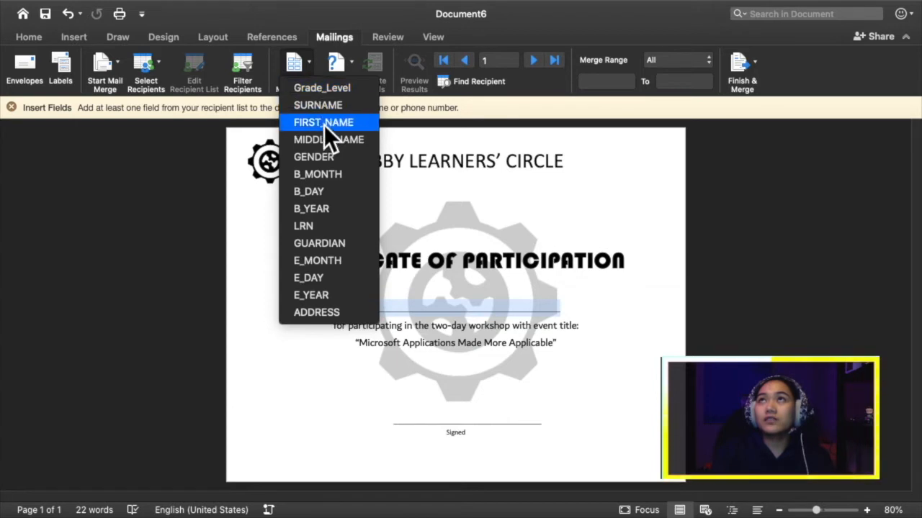
click(458, 300)
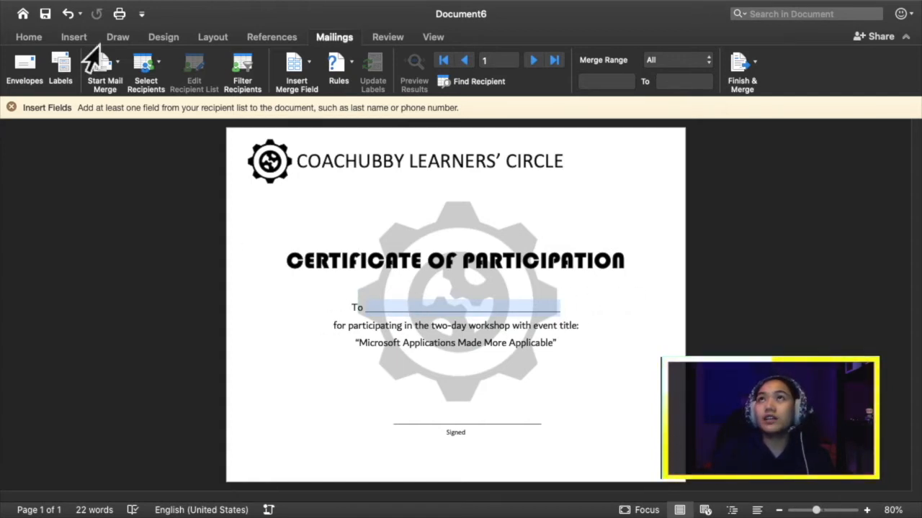
click(240, 71)
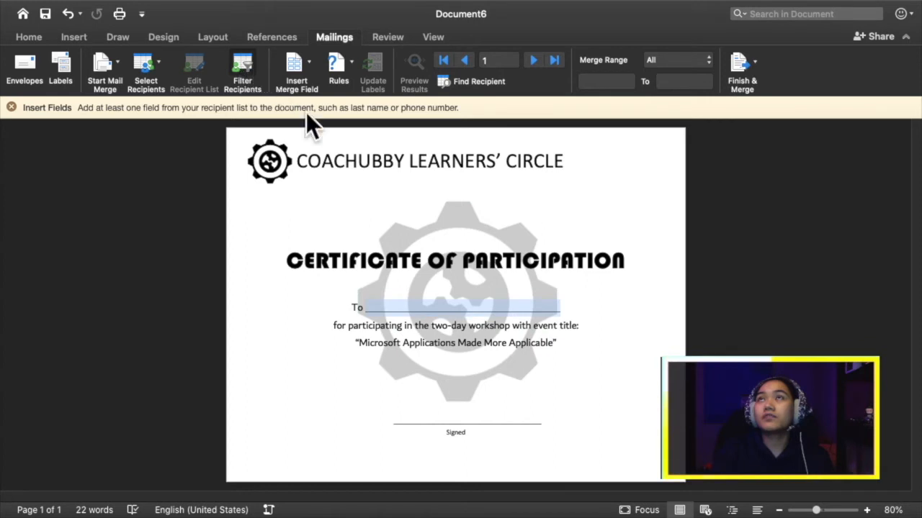
click(638, 327)
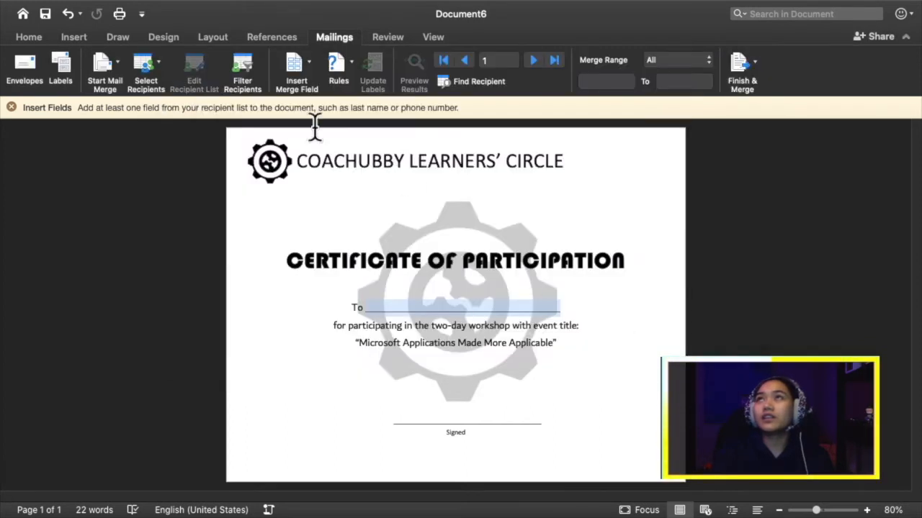
Step: Replace the selected blank line after "To" with the FIRST_NAME and SURNAME merge fields
click(308, 56)
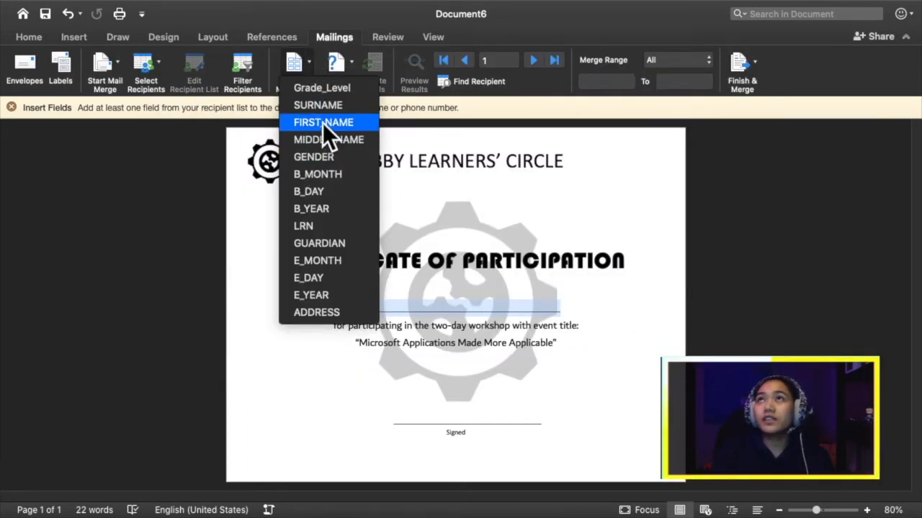
click(322, 127)
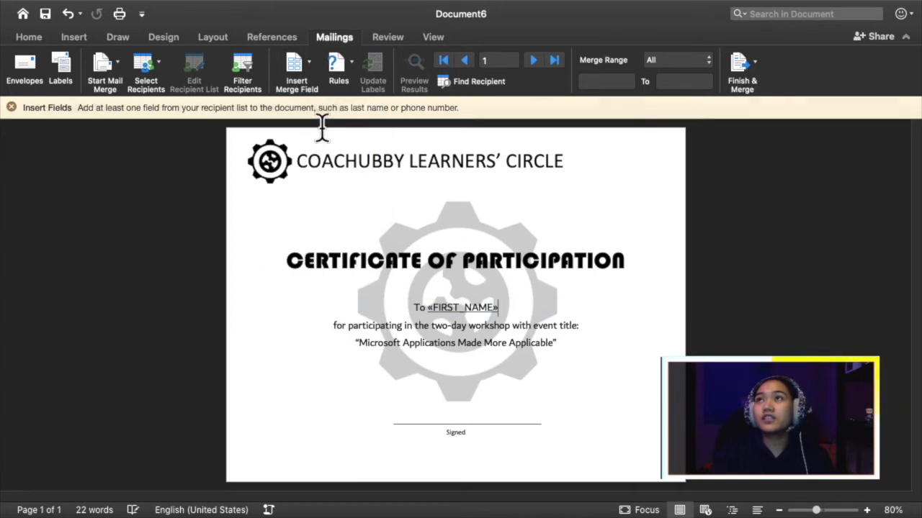
click(303, 64)
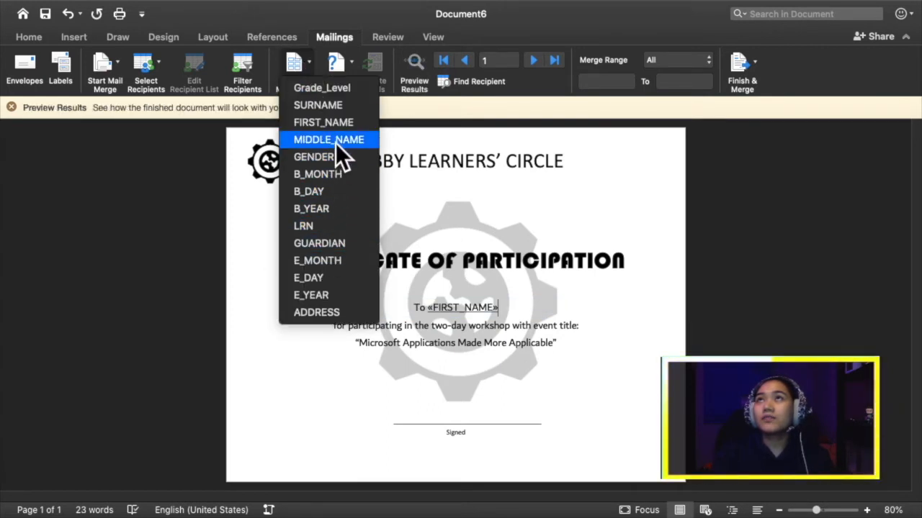
click(331, 106)
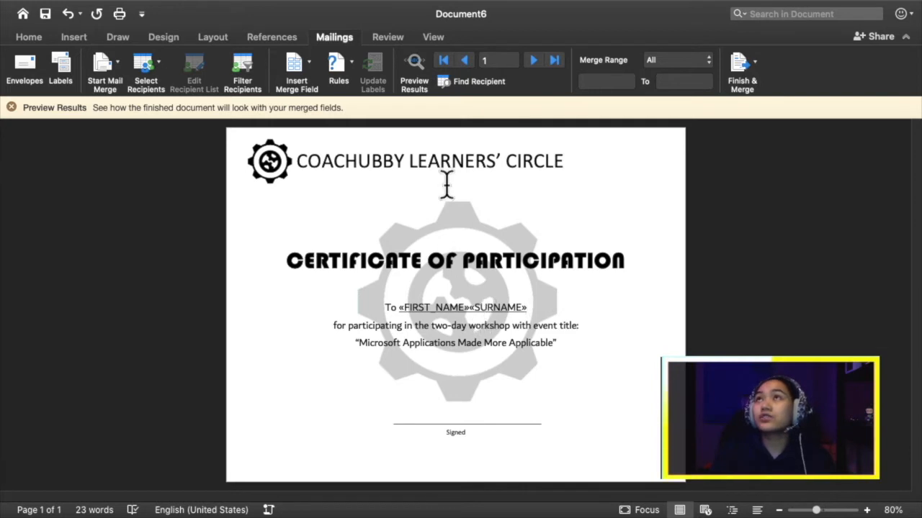
Step: Preview the merged results at 167% zoom and add a space between the first name and the surname
click(410, 64)
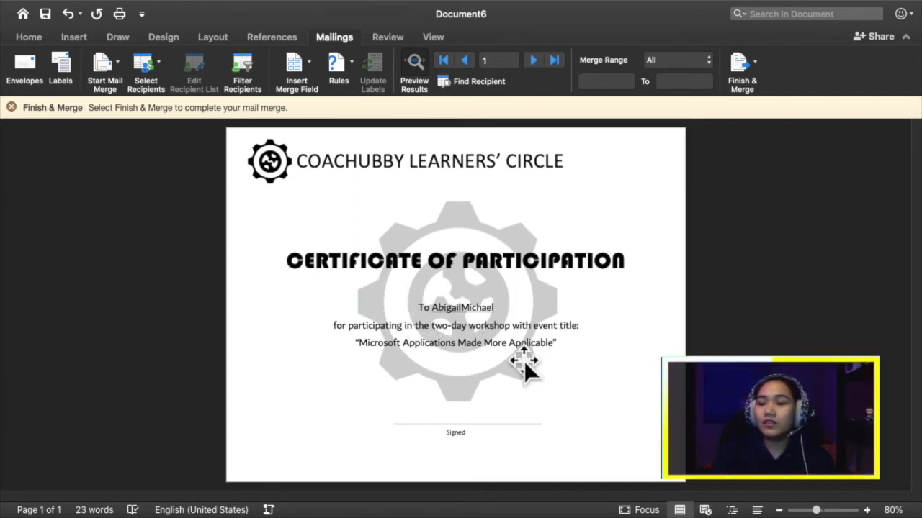
drag(817, 511, 826, 510)
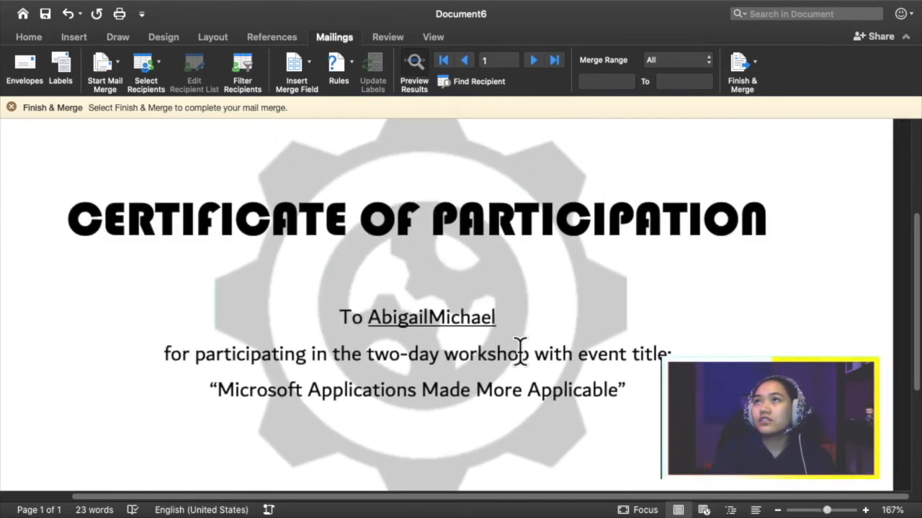
click(428, 317)
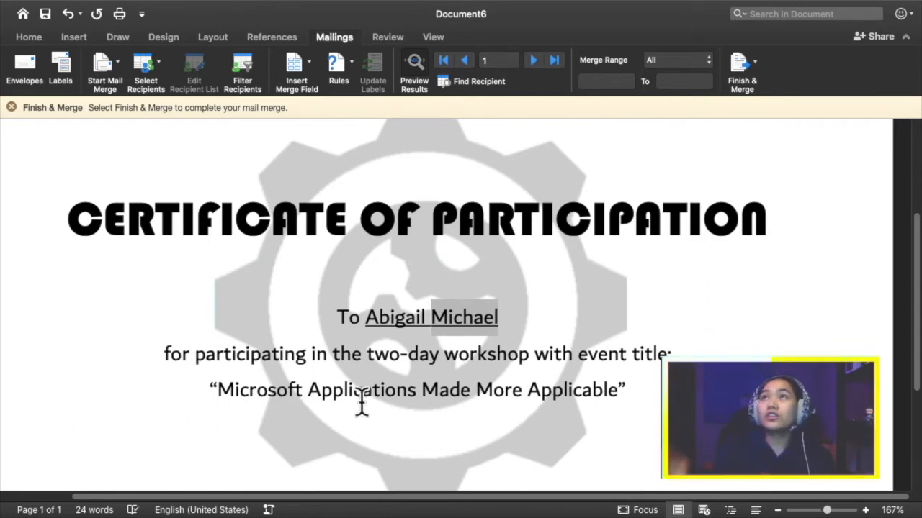
scroll(468, 345, up, 3)
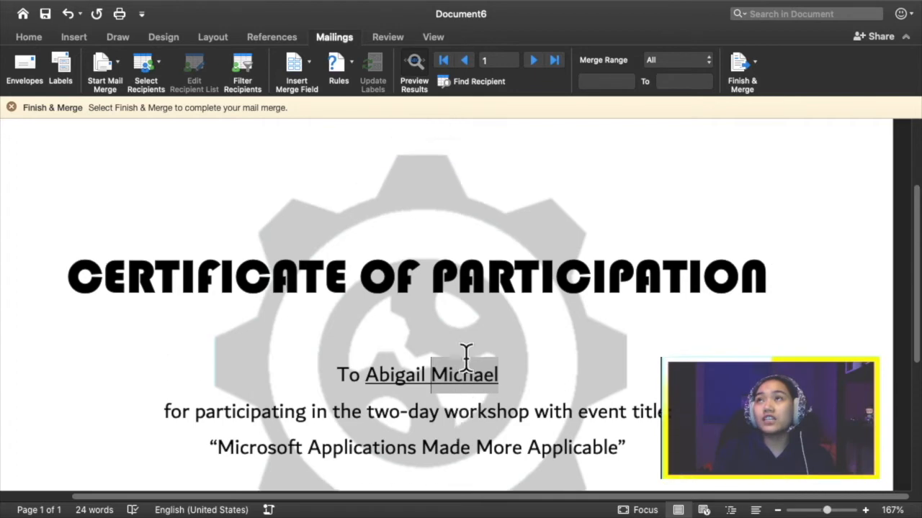
scroll(473, 319, down, 5)
scroll(473, 325, up, 6)
scroll(474, 322, down, 3)
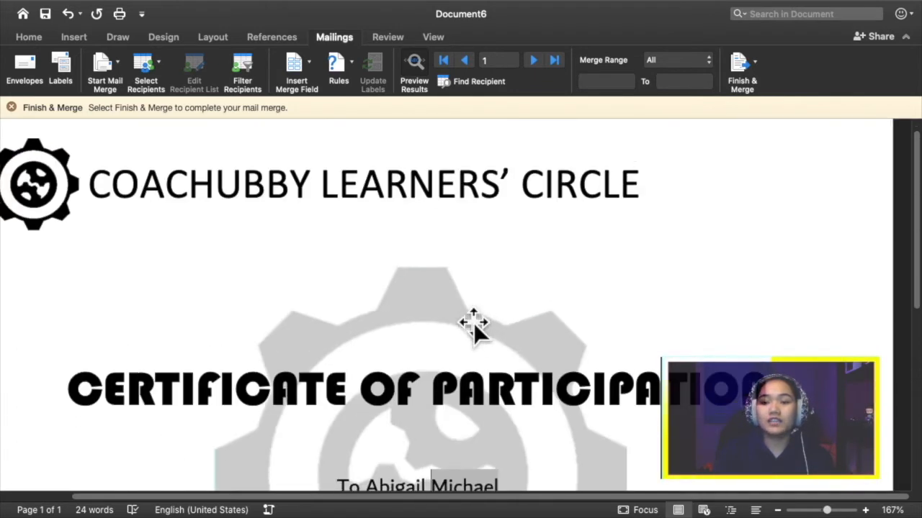
scroll(466, 299, down, 1)
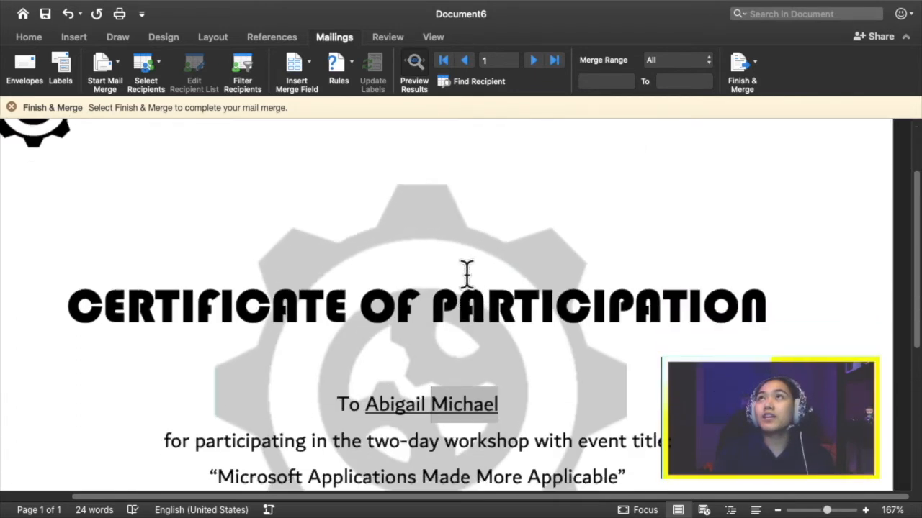
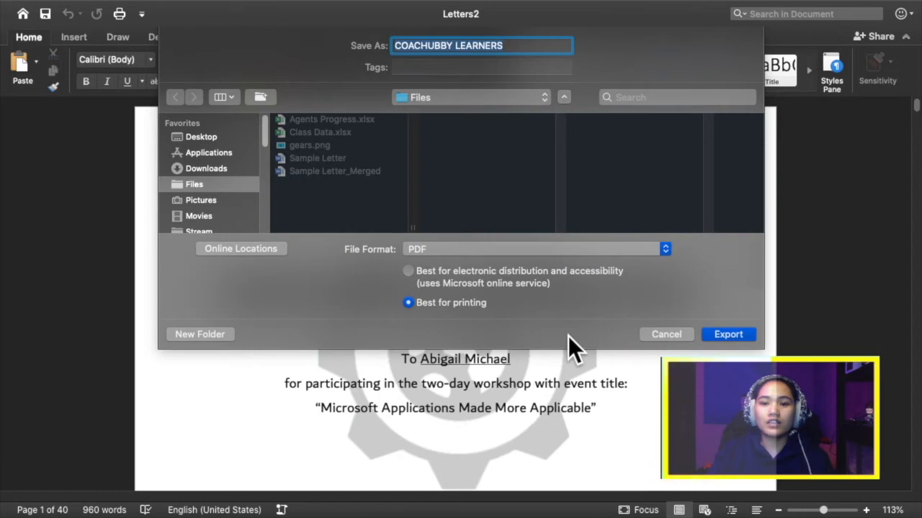
Step: Cancel the PDF export and close the merged Letters2 document without saving it
click(643, 333)
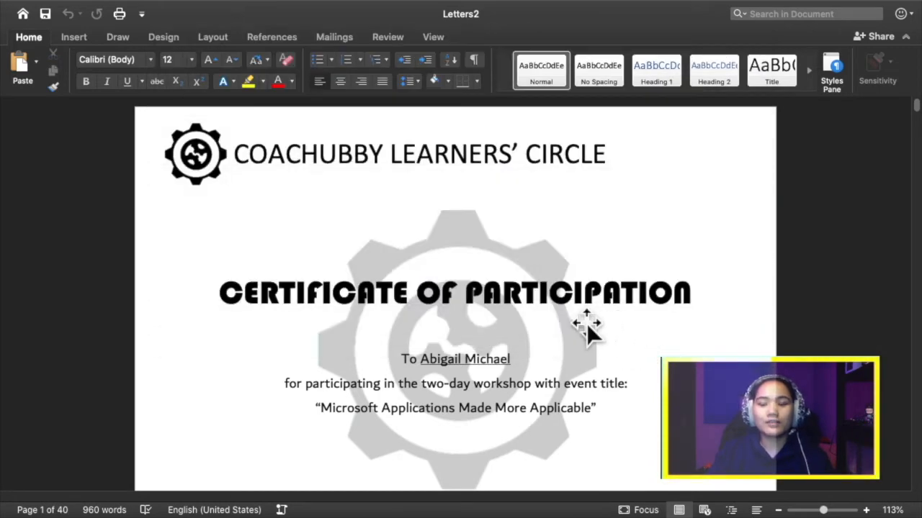
scroll(405, 292, down, 15)
scroll(408, 284, up, 15)
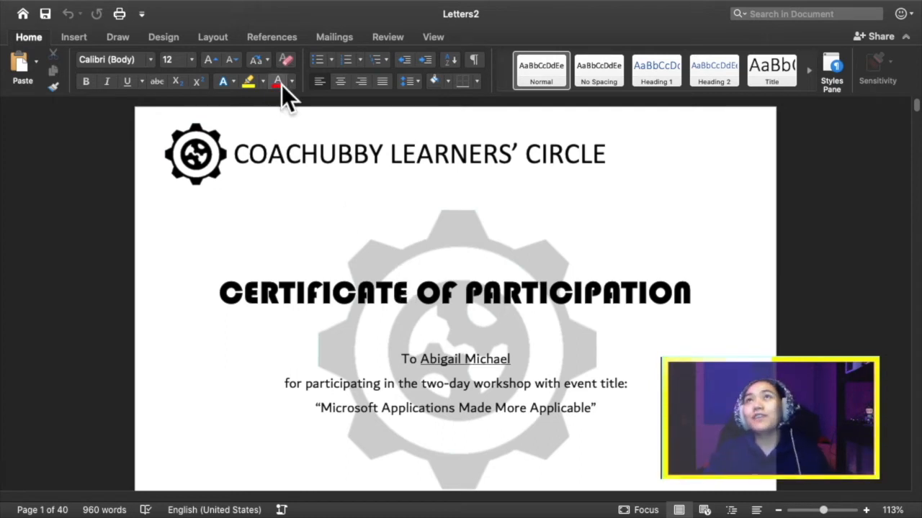
mouse_move(82, 3)
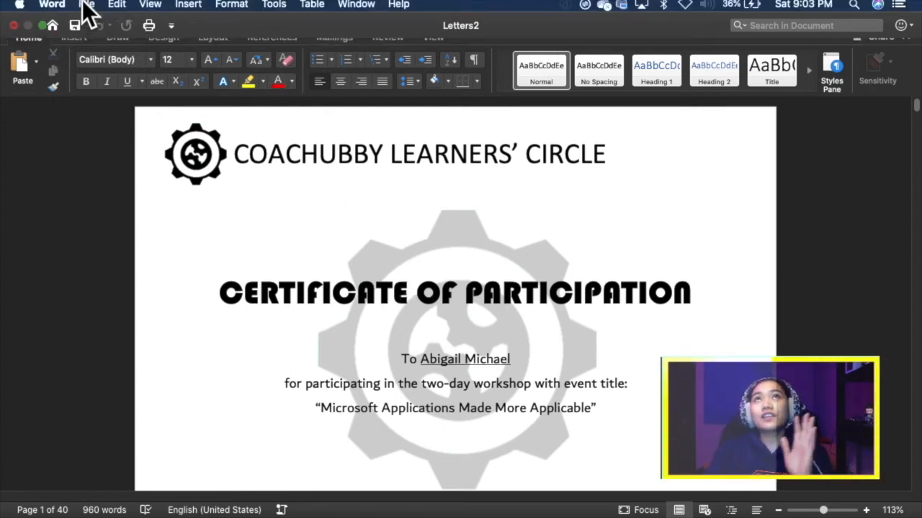
click(14, 33)
click(419, 98)
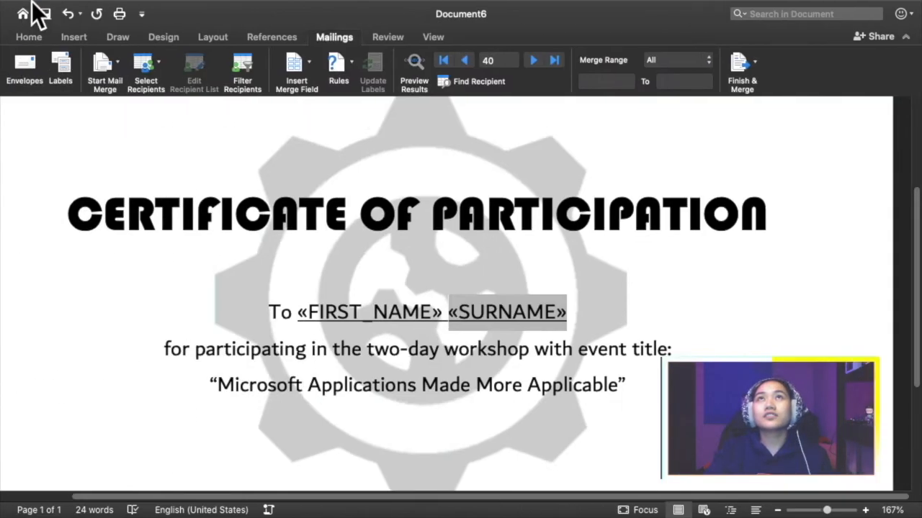
Step: Save the certificate with its merge fields as the Word document "Certificate with Merge" in the Files folder
mouse_move(31, 2)
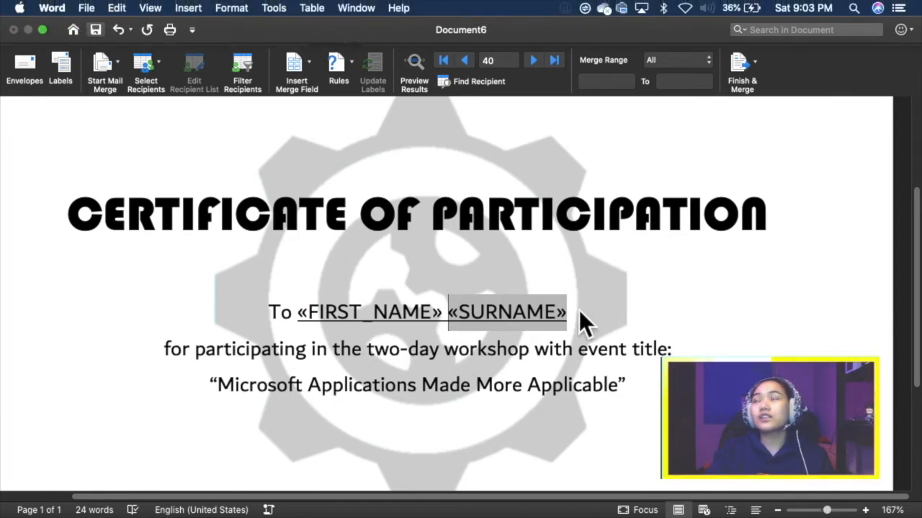
key(super+s)
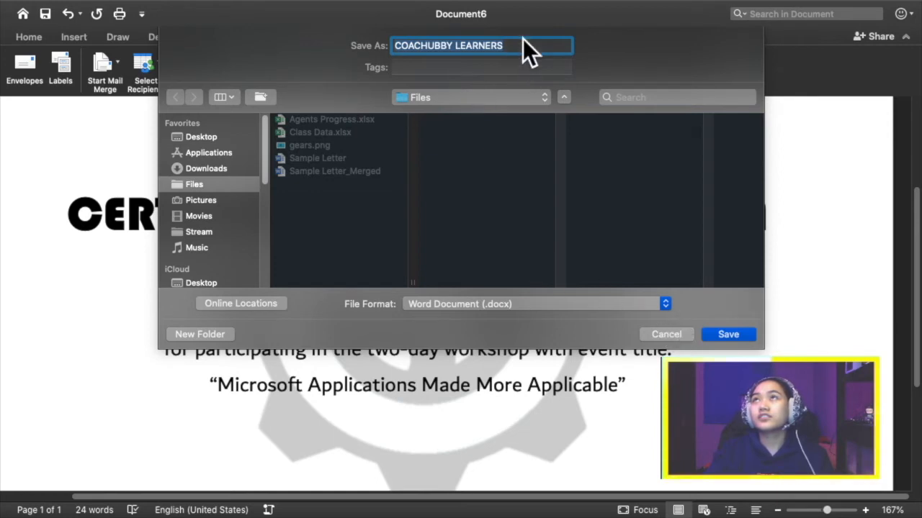
text(Ce)
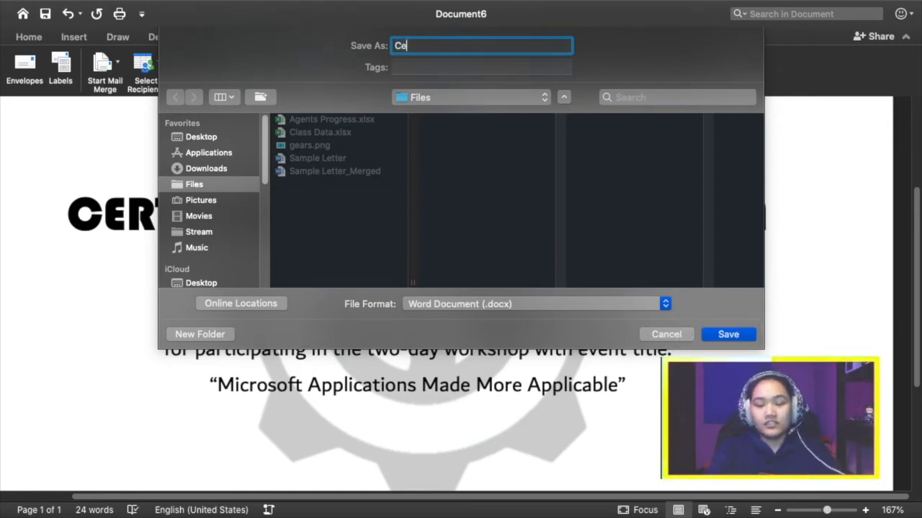
text(rtificate wi)
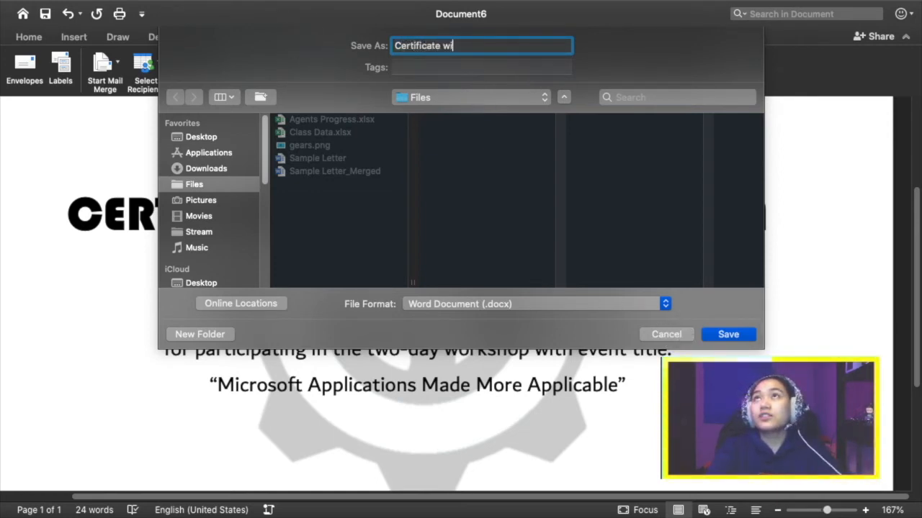
text(th Merge)
key(Return)
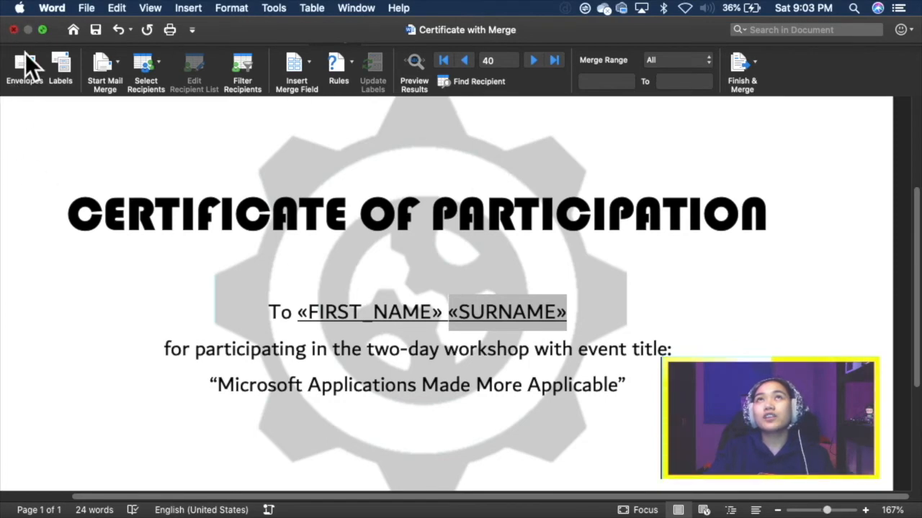
Step: Close the certificate document and open Sample Letter from the Files folder in full screen
click(14, 30)
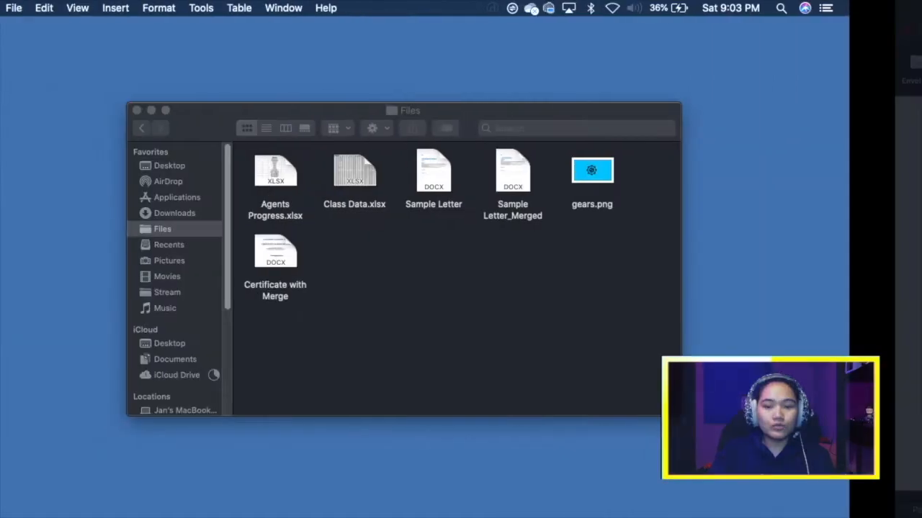
click(564, 294)
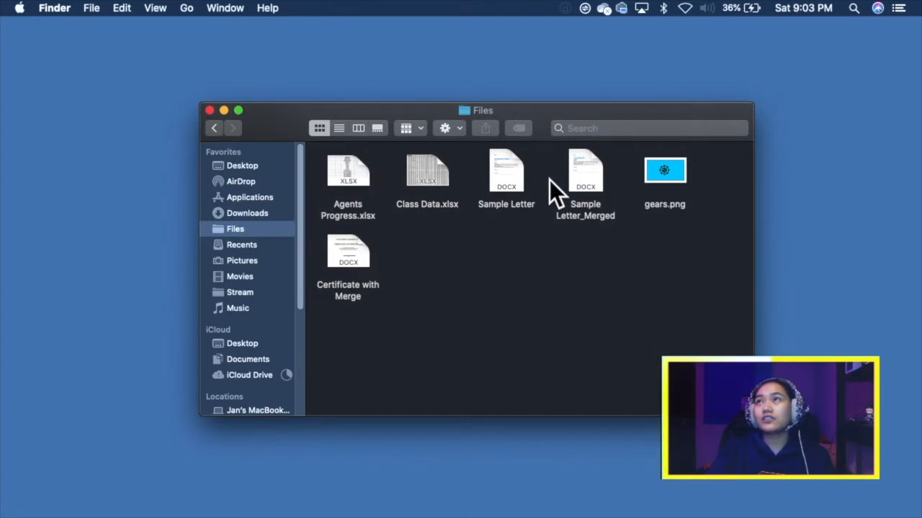
double_click(504, 179)
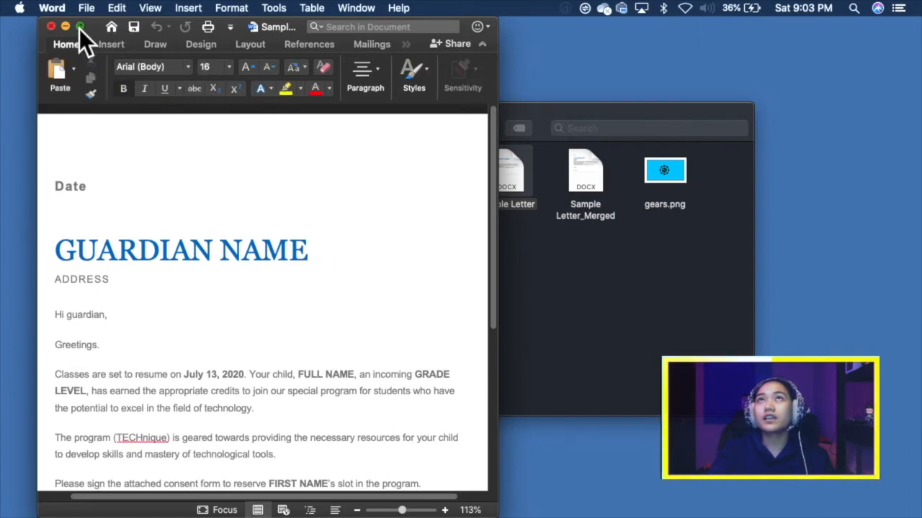
click(80, 27)
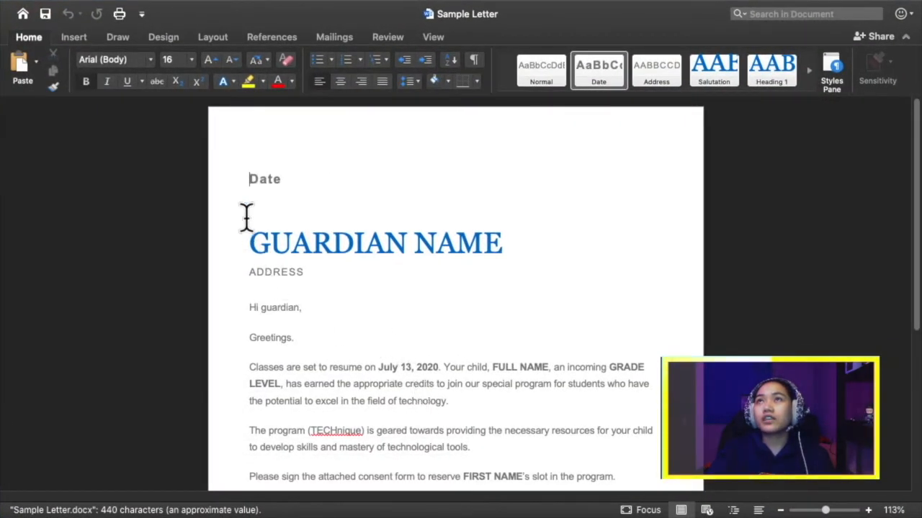
Step: Look through Sample Letter to identify the placeholders that need student and guardian data
scroll(336, 269, down, 1)
scroll(290, 278, down, 1)
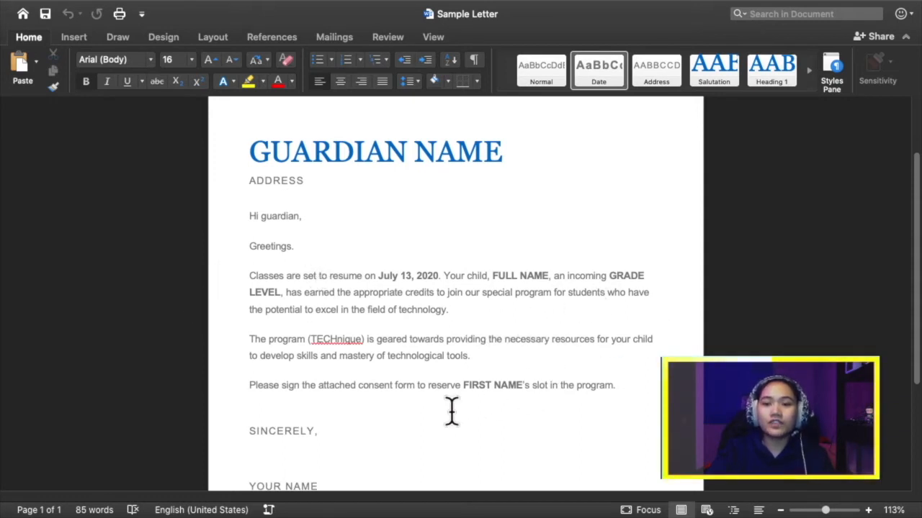
scroll(446, 374, down, 1)
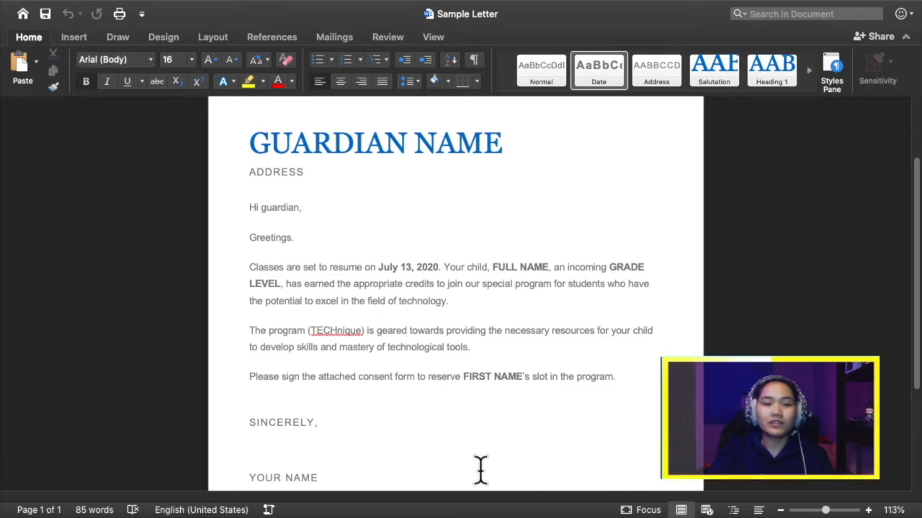
scroll(480, 470, down, 5)
scroll(485, 407, up, 10)
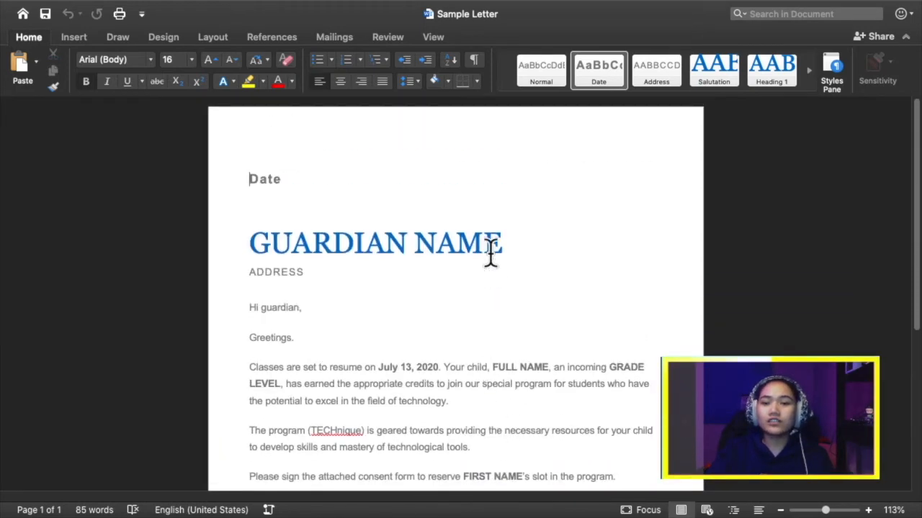
scroll(370, 344, down, 5)
scroll(373, 337, up, 5)
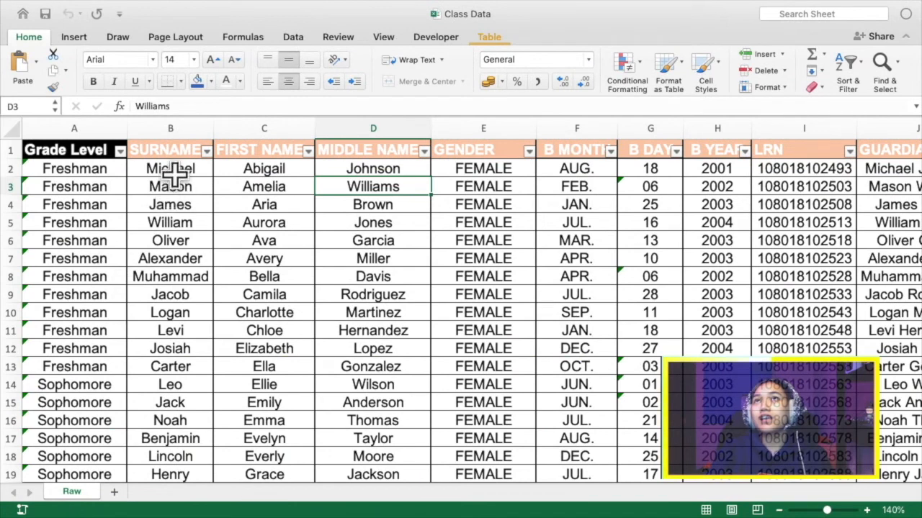
Step: Switch to the Class Data workbook in Excel and review its column headers from MIDDLE NAME through GUARDIAN to ADDRESS
click(373, 151)
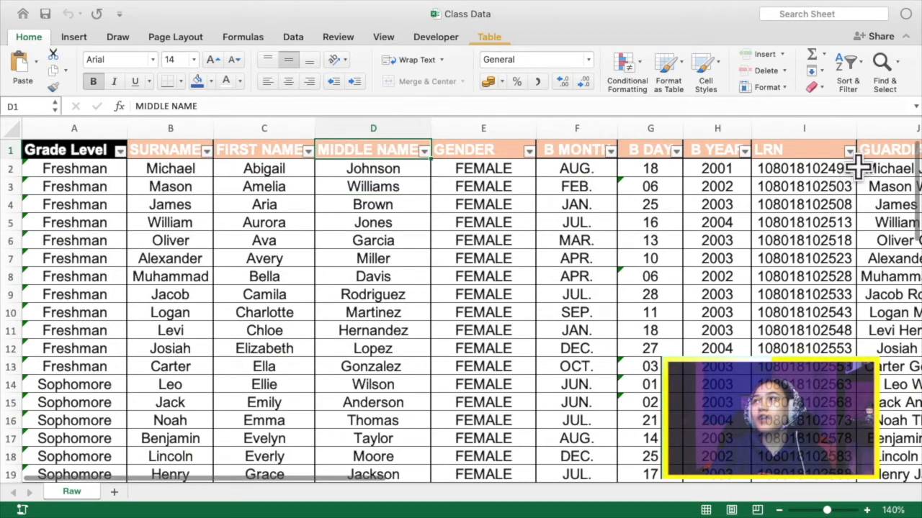
click(885, 147)
key(Right)
key(Left)
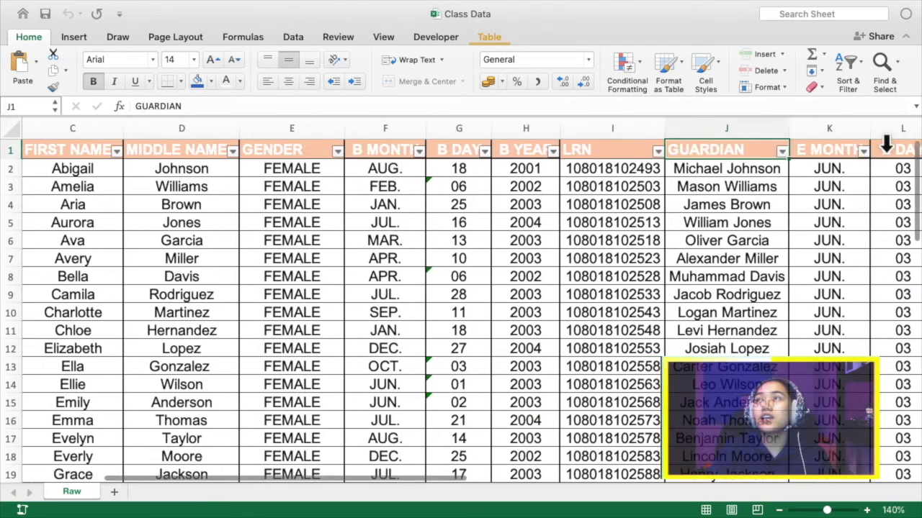
key(Right)
key(Left)
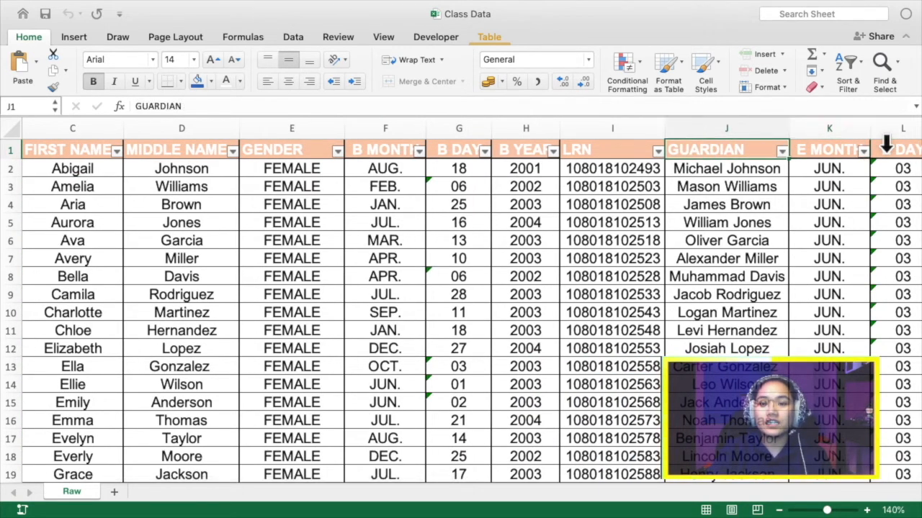
key(Right)
key(Right)
key(Right)
key(Right)
key(Right)
key(Right)
key(Right)
key(Right)
key(Right)
key(Right)
key(Right)
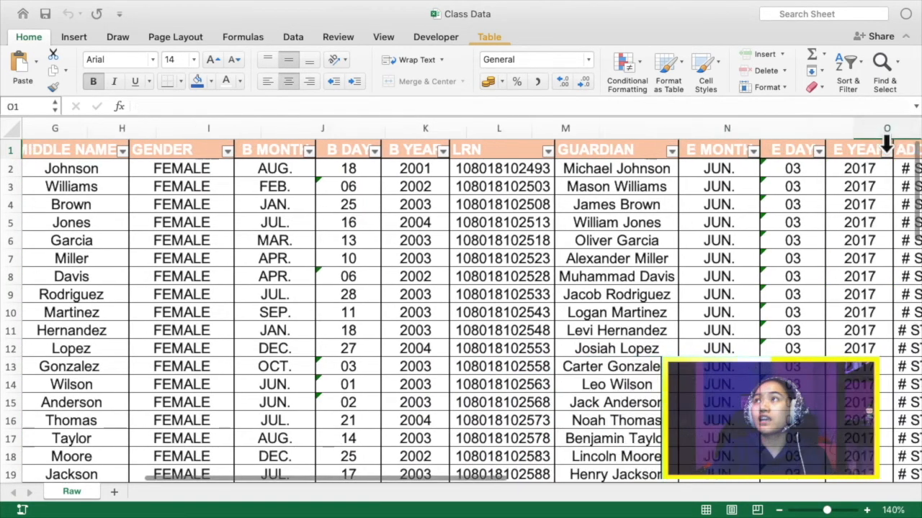
key(Left)
key(Left)
key(Left)
key(Left)
key(Left)
key(Left)
key(Left)
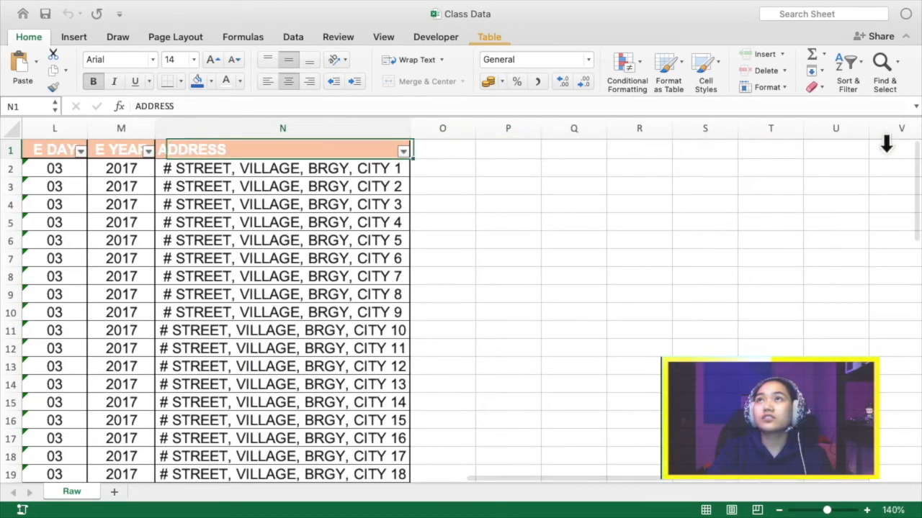
Step: Check the ADDRESS entries, the Grade Level header and the GUARDIAN column in Class Data, and return to Sample Letter in Word
key(Down)
key(Down)
key(Down)
key(Down)
key(Up)
key(Up)
key(Up)
key(Up)
key(Left)
key(Left)
key(Left)
key(Left)
key(Left)
key(Left)
key(Left)
key(Left)
key(Left)
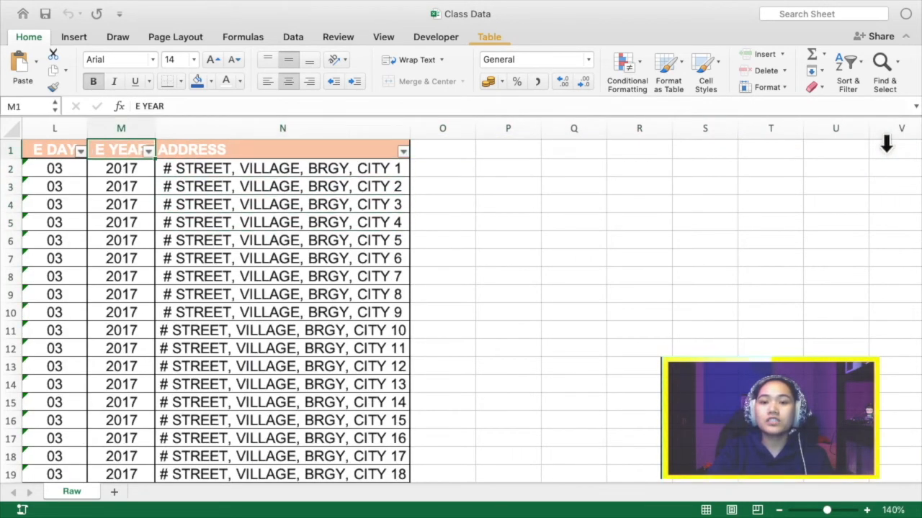
key(Left)
key(Left)
key(Left)
key(Left)
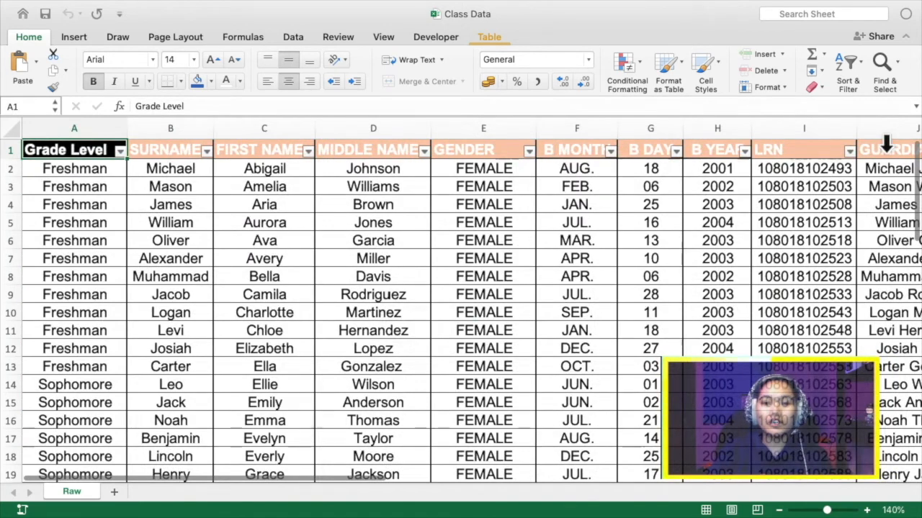
click(886, 144)
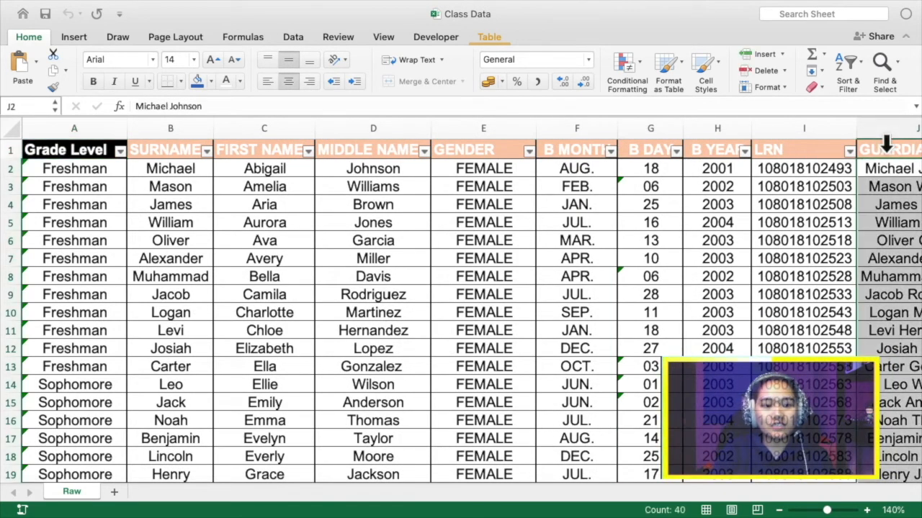
key(ctrl+Left)
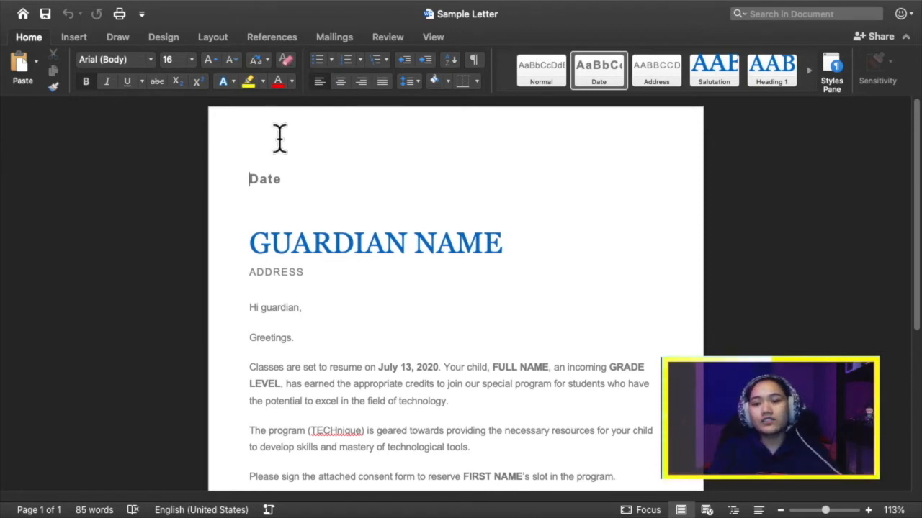
Step: Replace the Date placeholder at the start of the letter with July 11, 2020
click(283, 177)
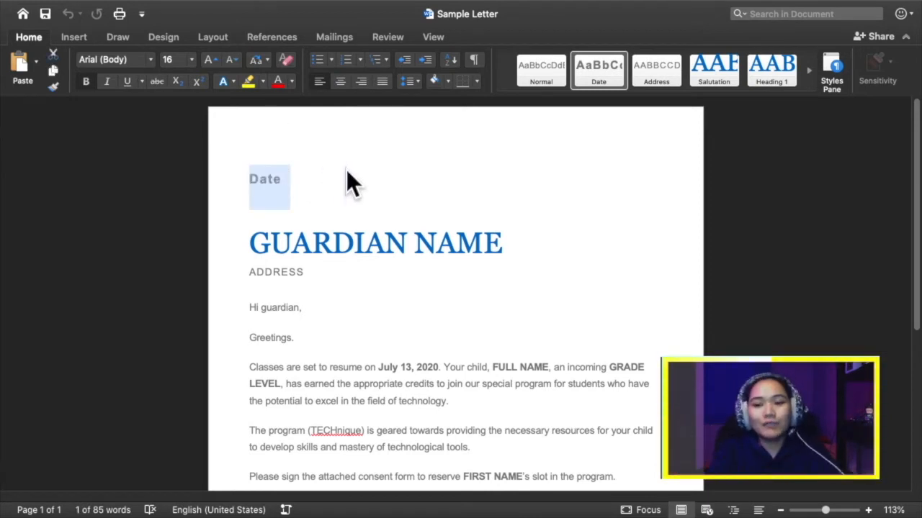
text(J)
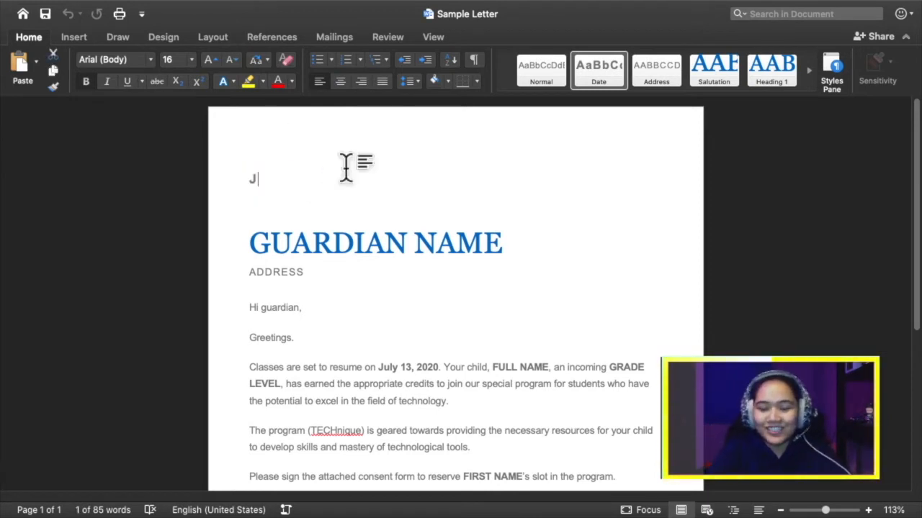
text(uly)
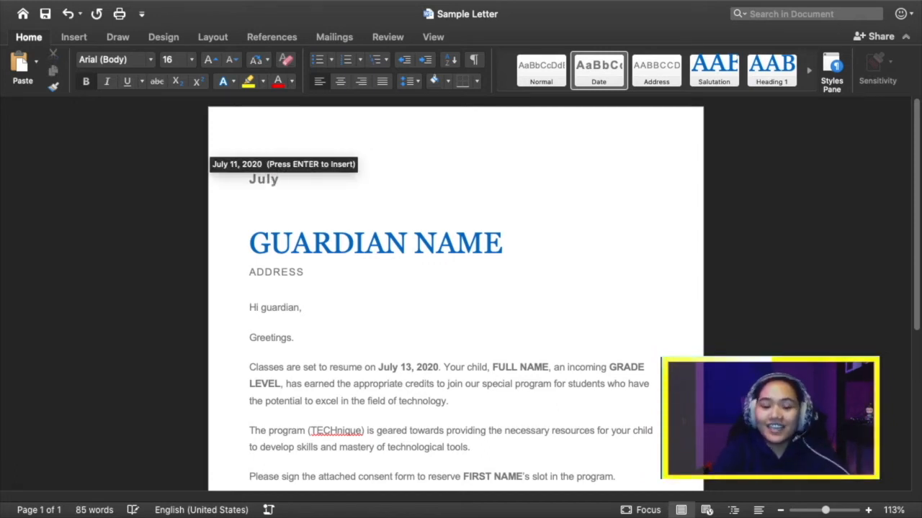
text( 11,)
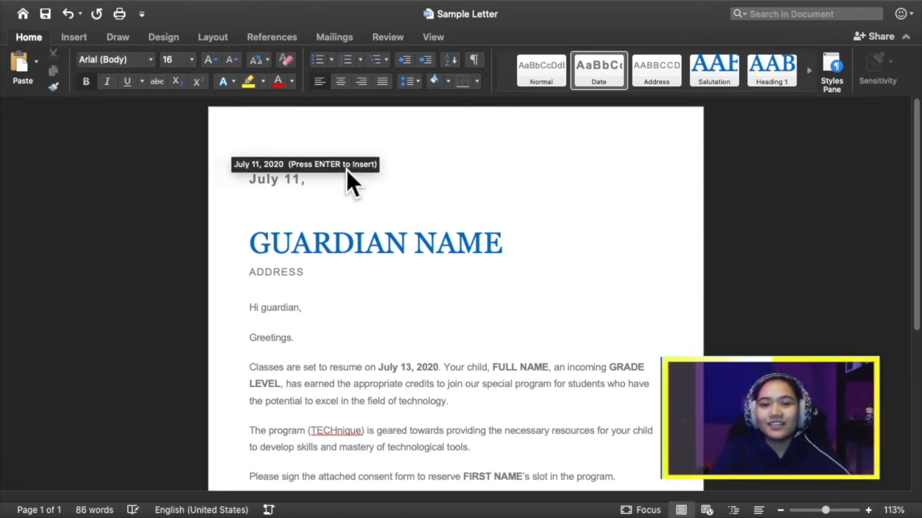
key(Return)
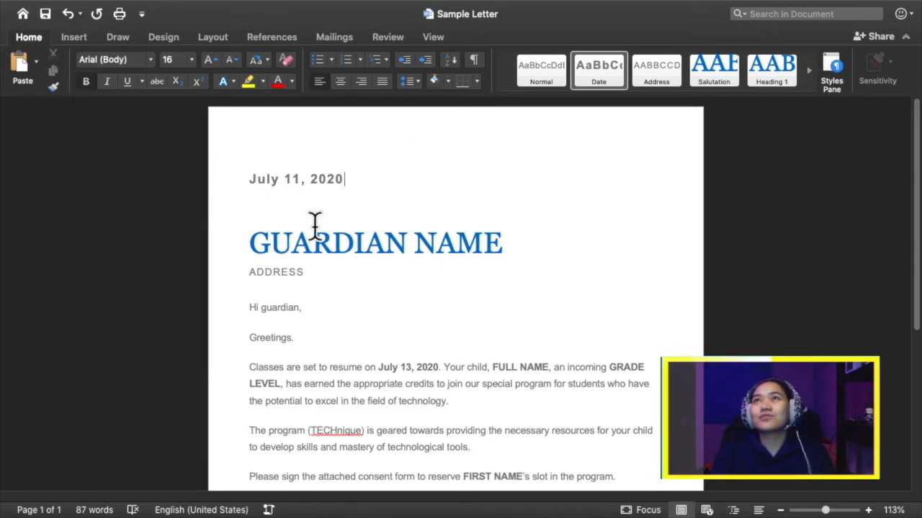
Step: Review the rest of the letter and enlarge its view to 170%
click(248, 241)
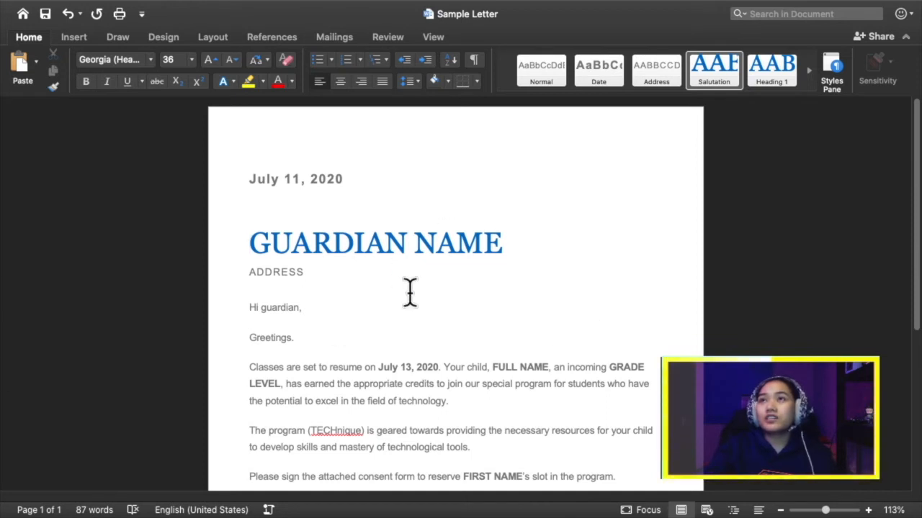
scroll(440, 324, down, 3)
scroll(437, 406, down, 3)
scroll(435, 408, up, 6)
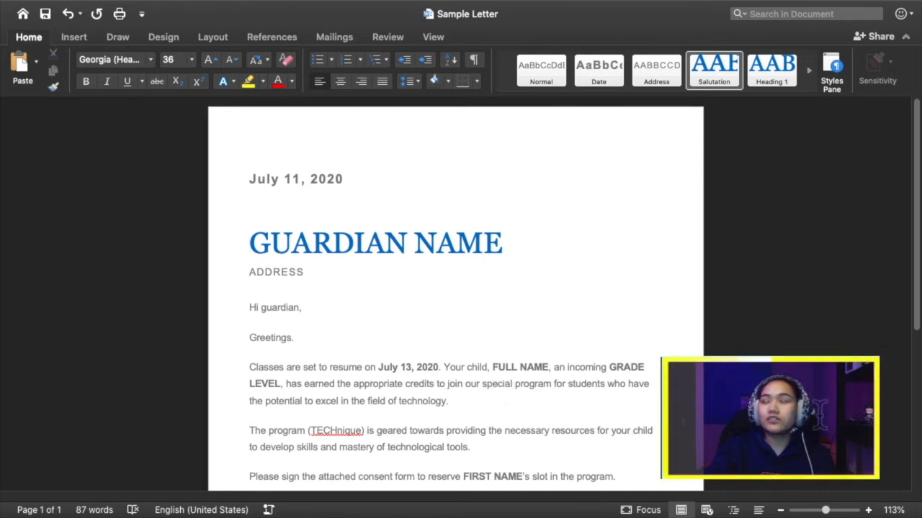
click(867, 510)
click(867, 510)
click(867, 510)
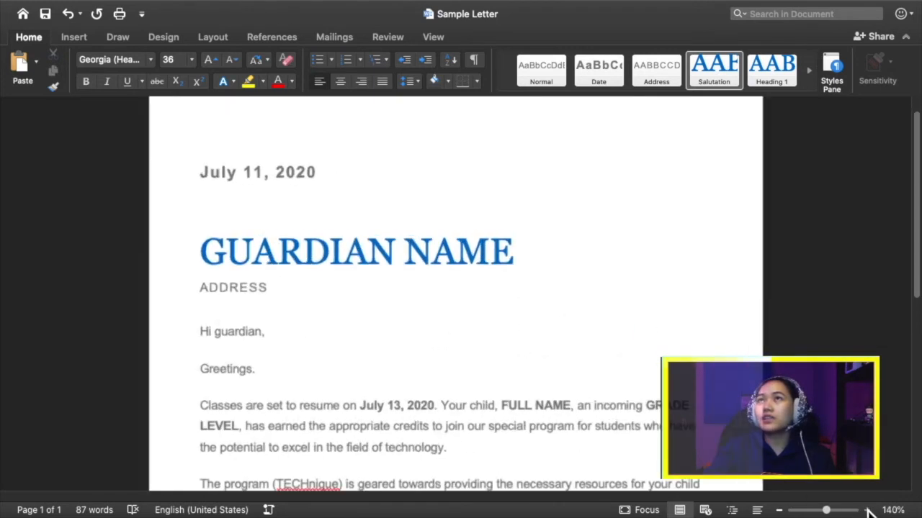
click(867, 509)
click(867, 510)
click(867, 510)
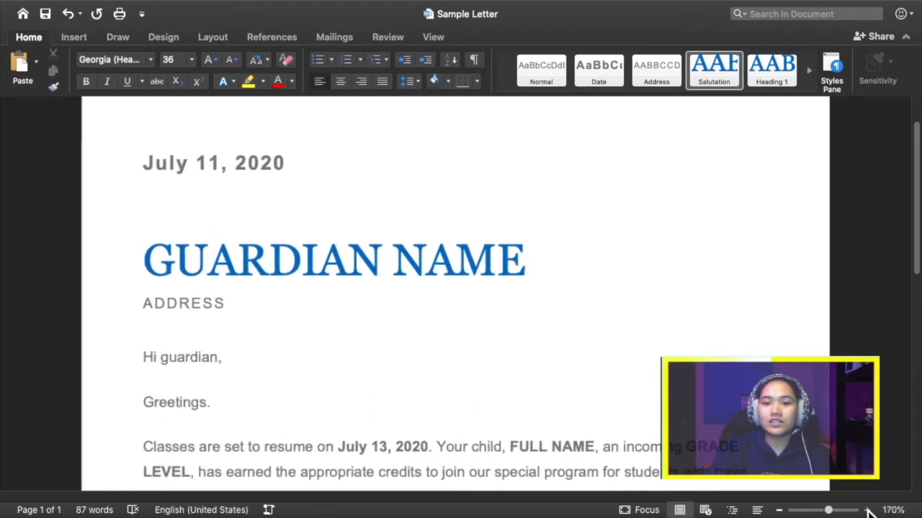
scroll(417, 320, up, 1)
scroll(491, 321, up, 1)
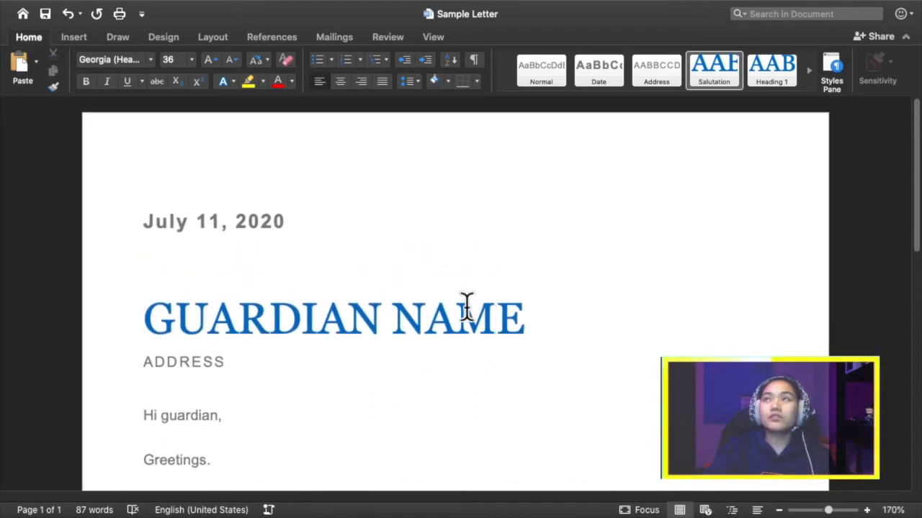
click(223, 232)
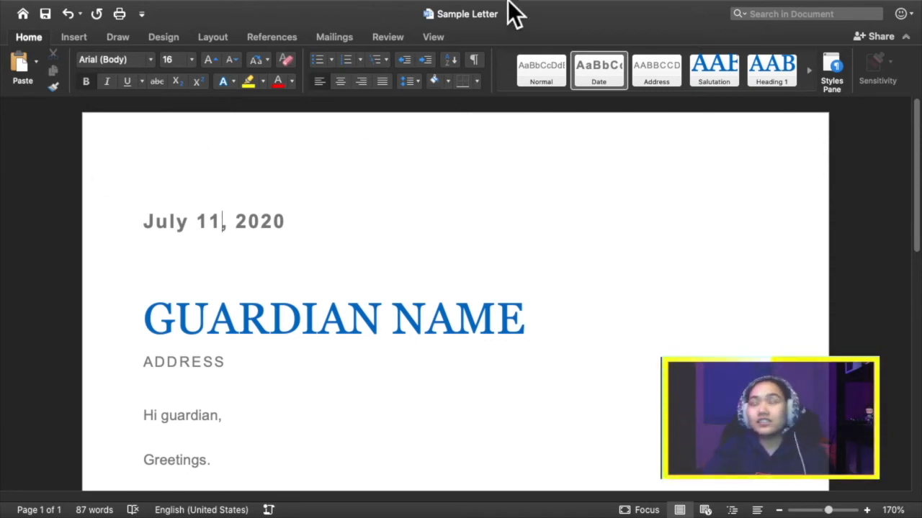
Step: Attach the Class Data workbook from the Files folder as the mail merge recipient list, using the entire Raw worksheet, and dismiss the filter notice
click(332, 37)
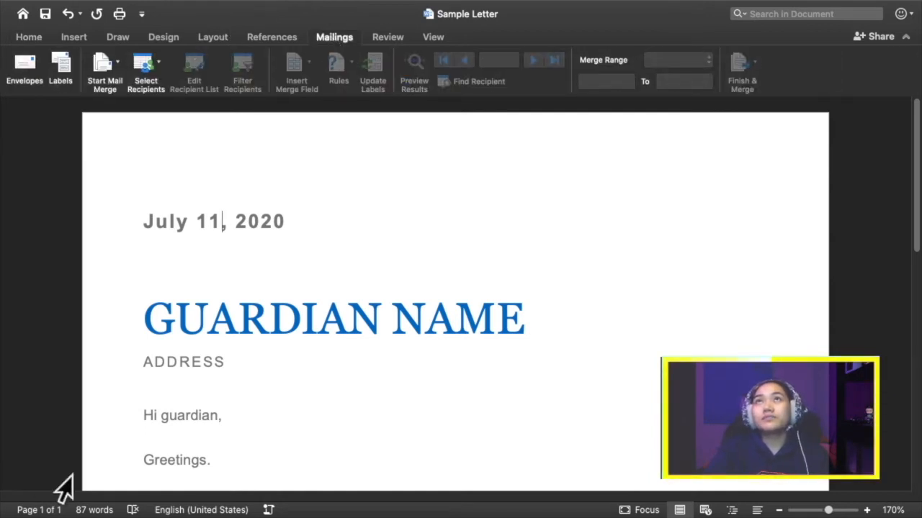
click(157, 59)
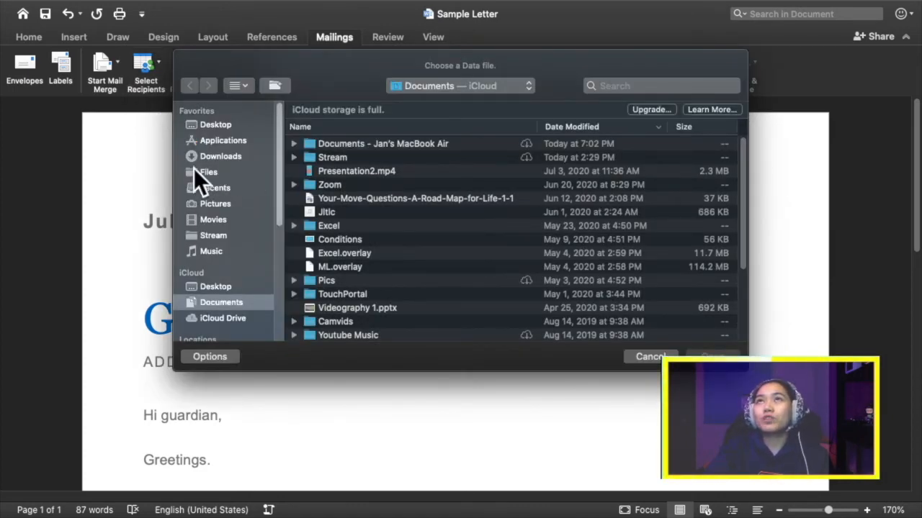
click(195, 172)
double_click(348, 180)
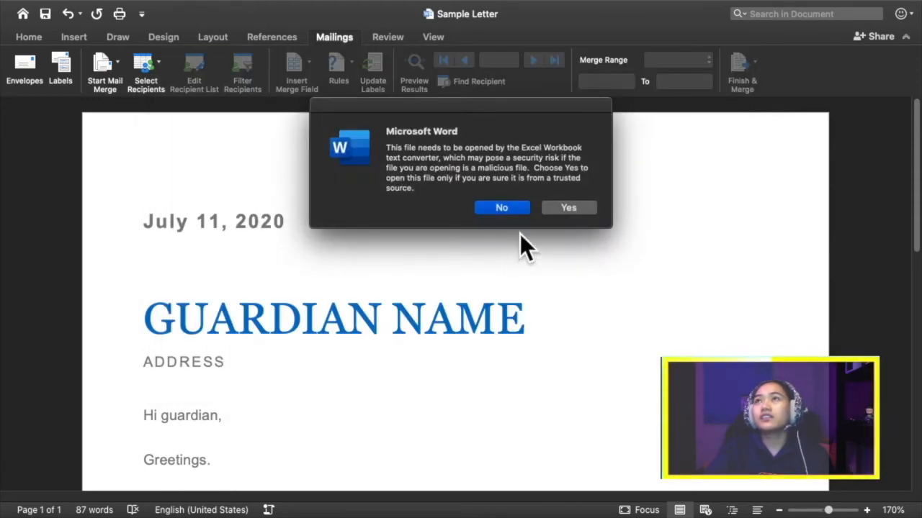
click(579, 211)
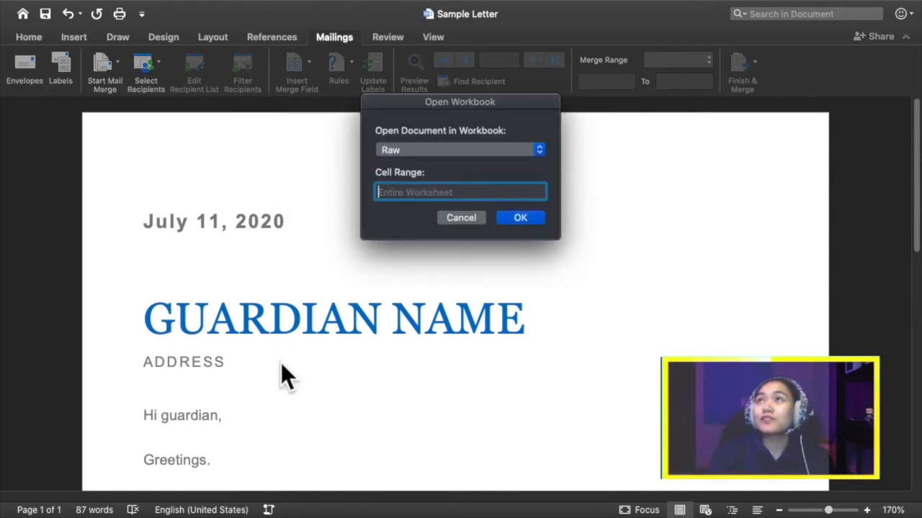
click(510, 212)
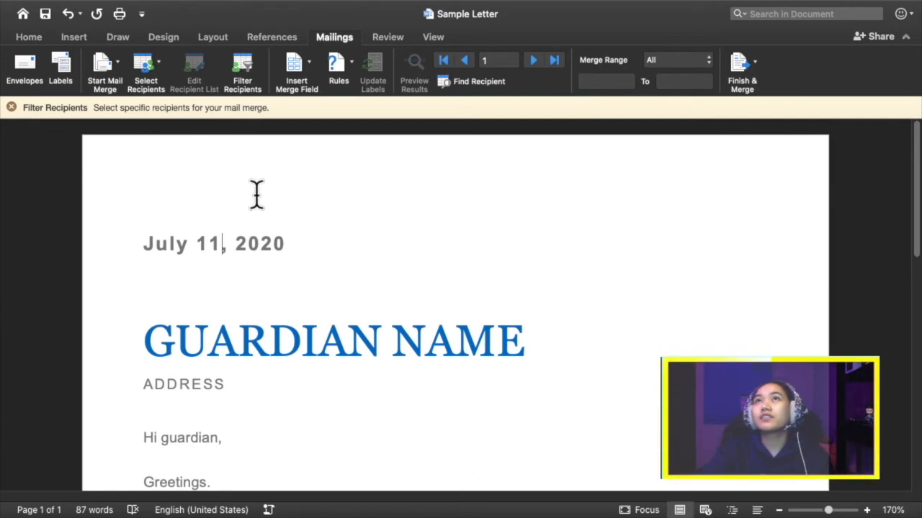
scroll(197, 173, down, 5)
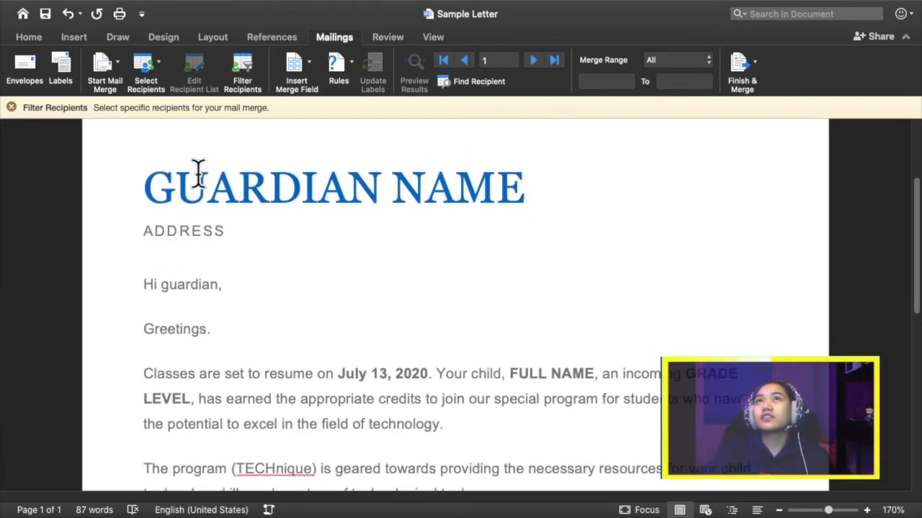
scroll(197, 173, up, 2)
click(11, 107)
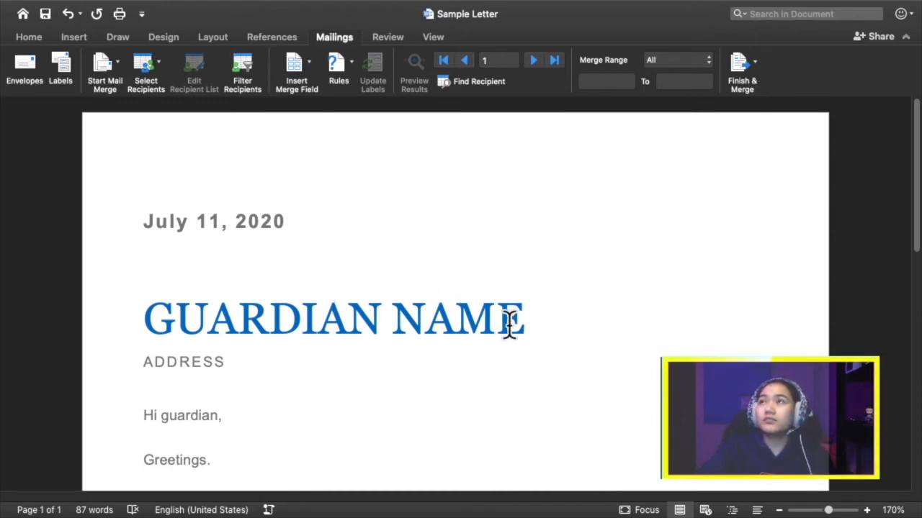
Step: Replace the GUARDIAN NAME heading with the GUARDIAN merge field and keep ADDRESS on its own line below it
triple_click(353, 322)
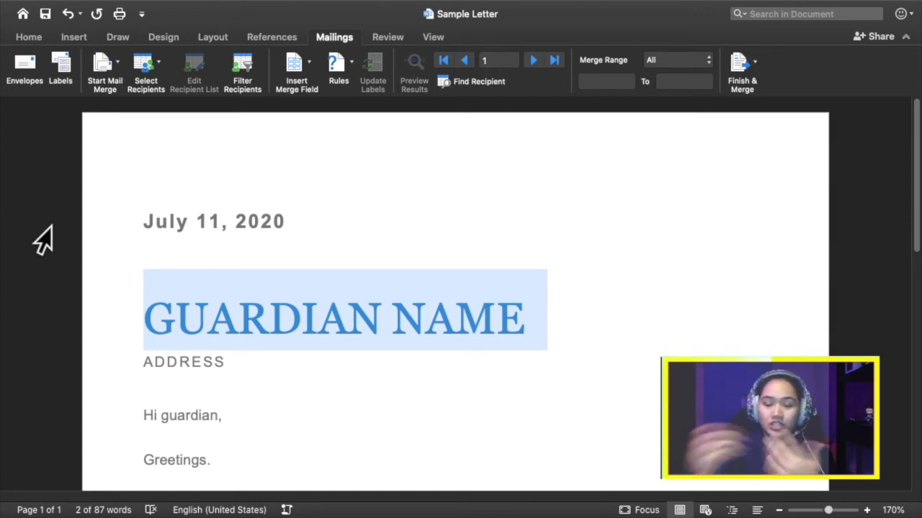
scroll(240, 391, down, 15)
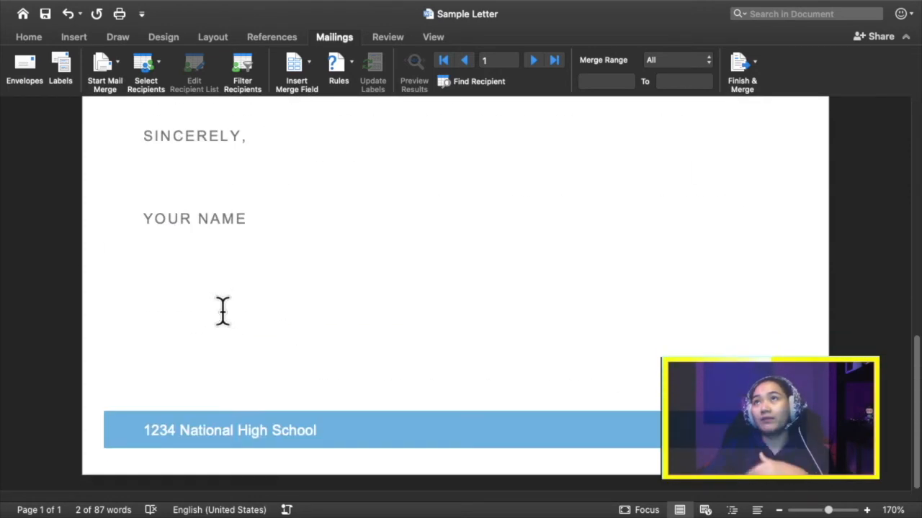
scroll(222, 313, up, 13)
scroll(463, 317, up, 2)
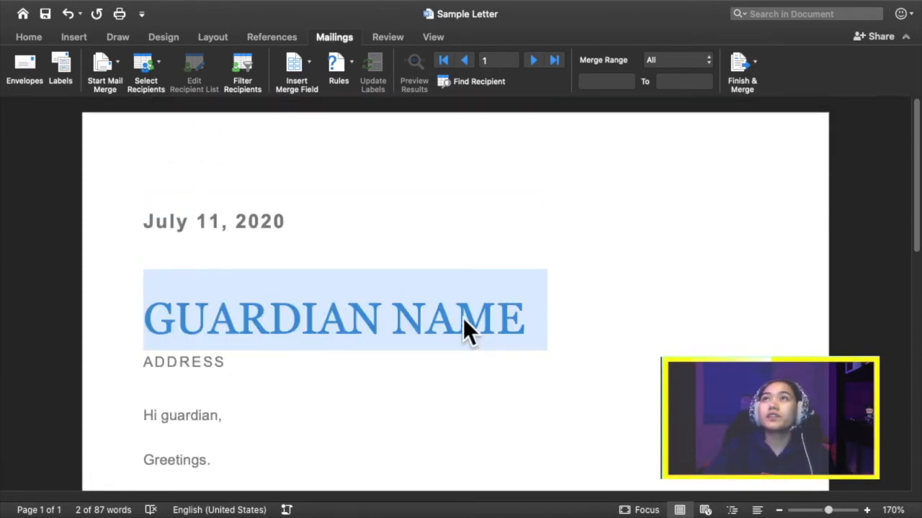
click(301, 65)
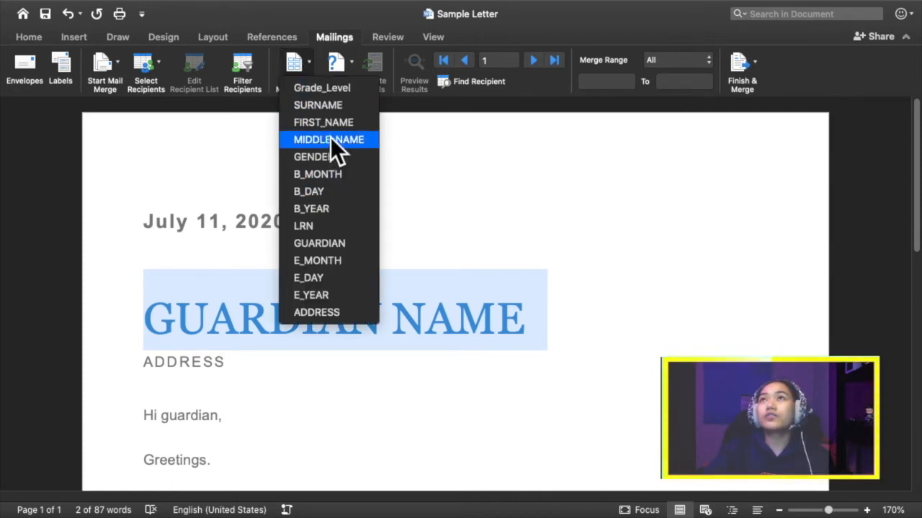
click(317, 242)
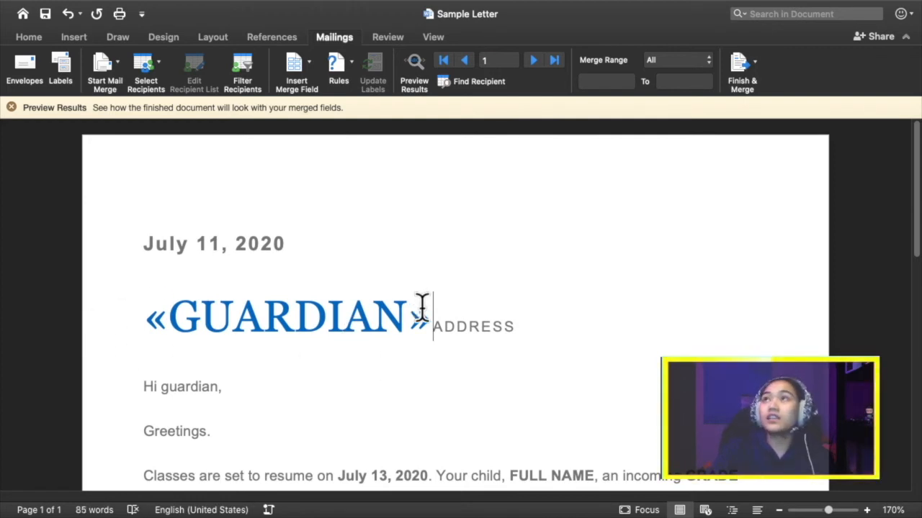
click(455, 328)
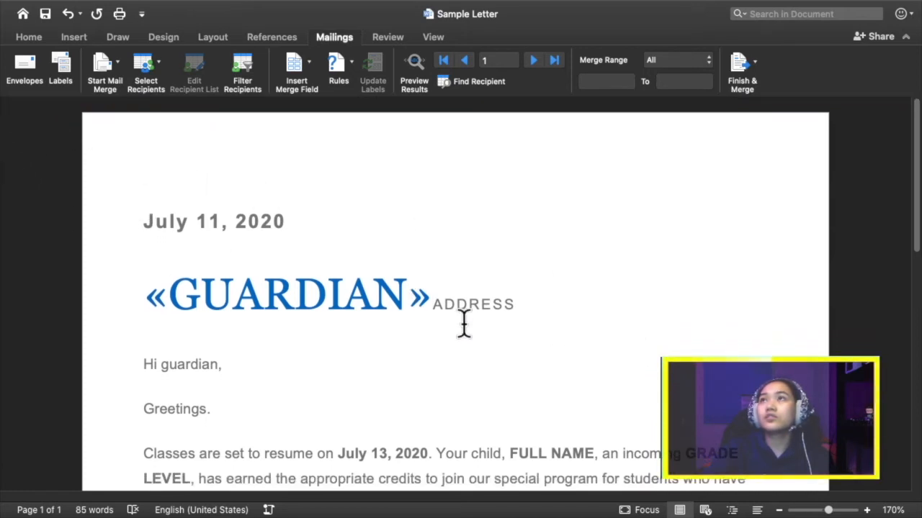
click(434, 302)
key(Return)
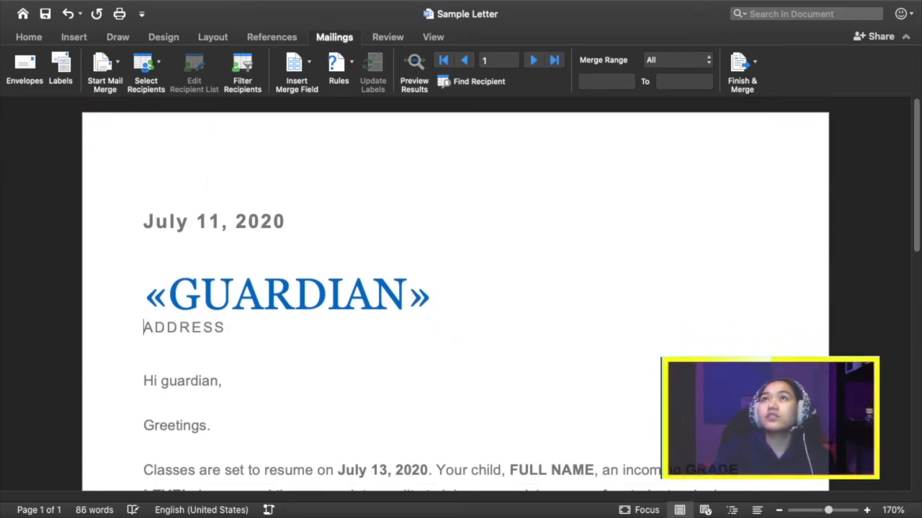
Step: Replace the ADDRESS placeholder with the ADDRESS merge field and put the greeting back on a separate line
triple_click(176, 328)
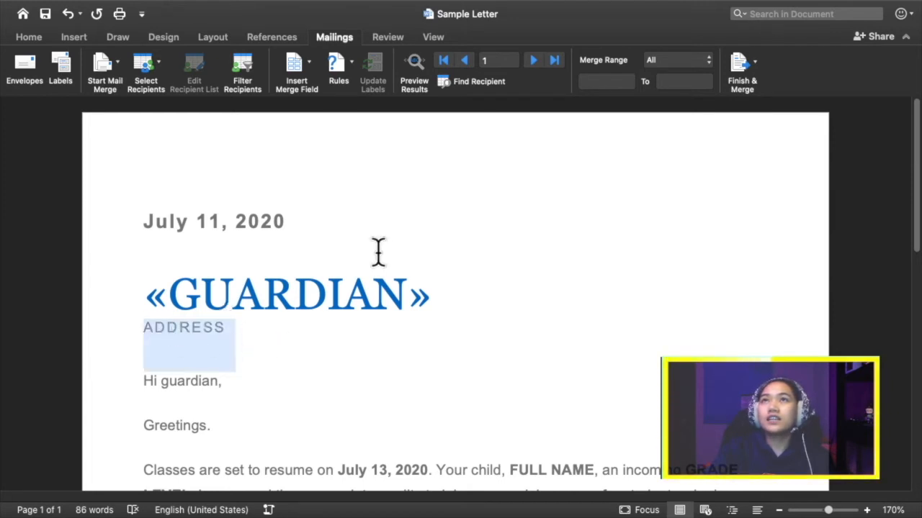
click(304, 71)
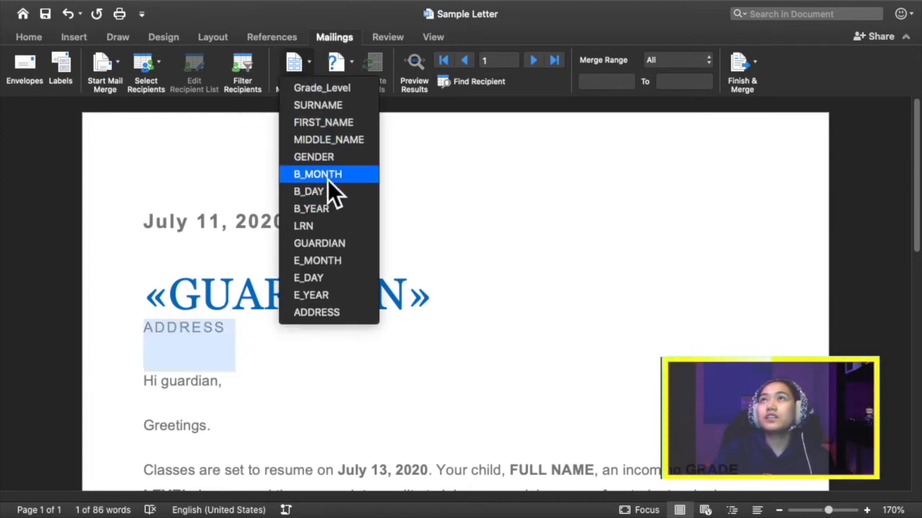
click(319, 311)
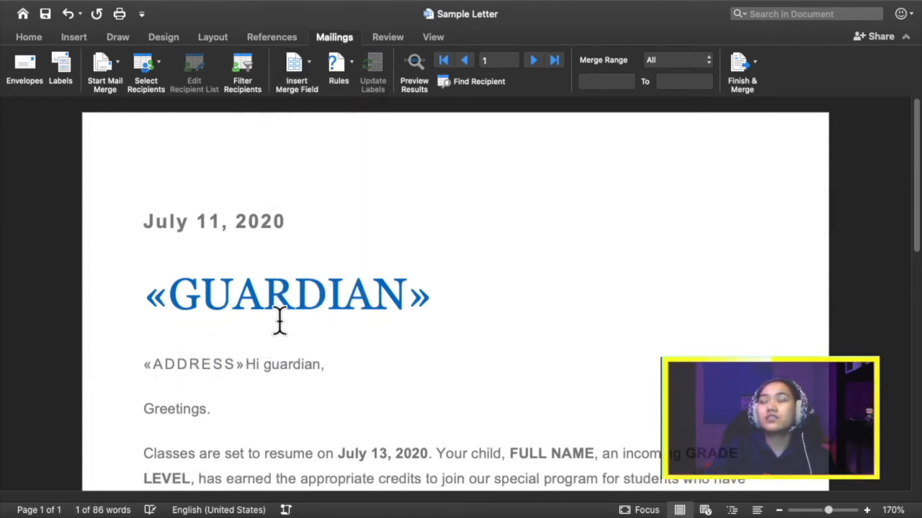
key(Return)
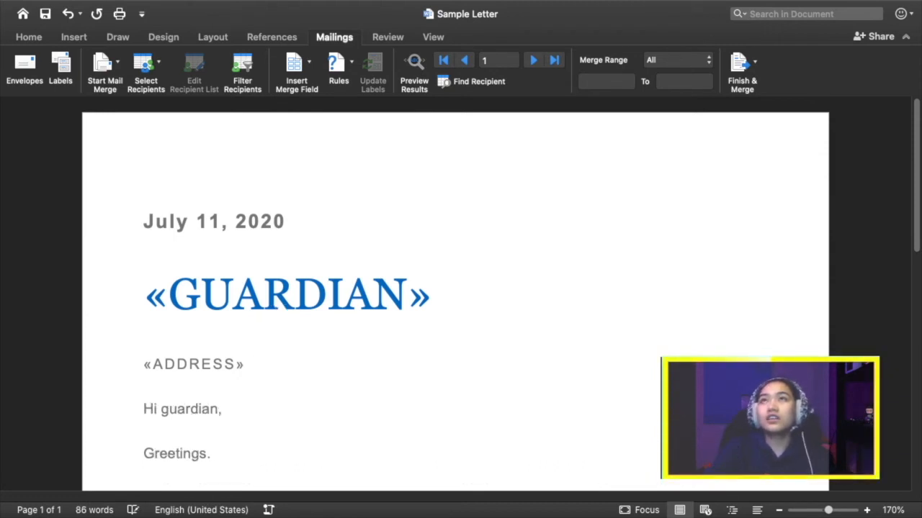
Step: Replace the word guardian in the "Hi guardian," greeting with the GUARDIAN merge field
scroll(199, 382, down, 2)
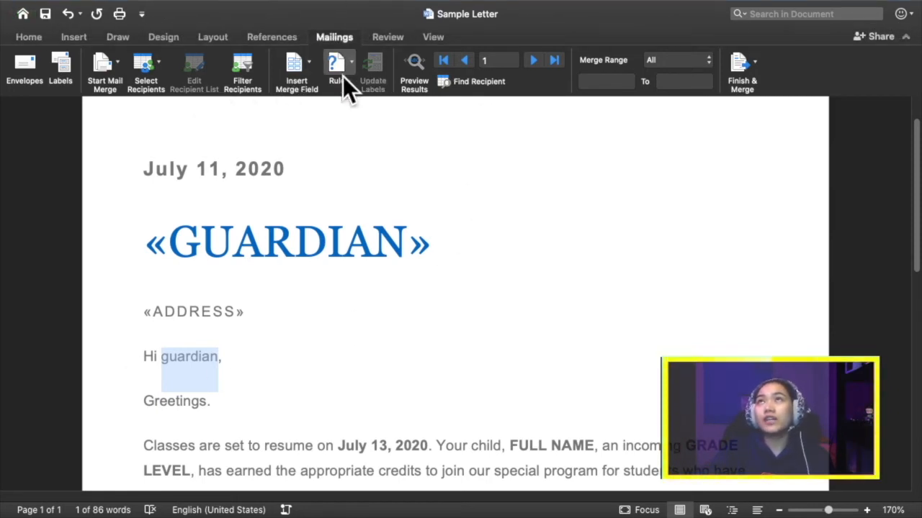
click(296, 73)
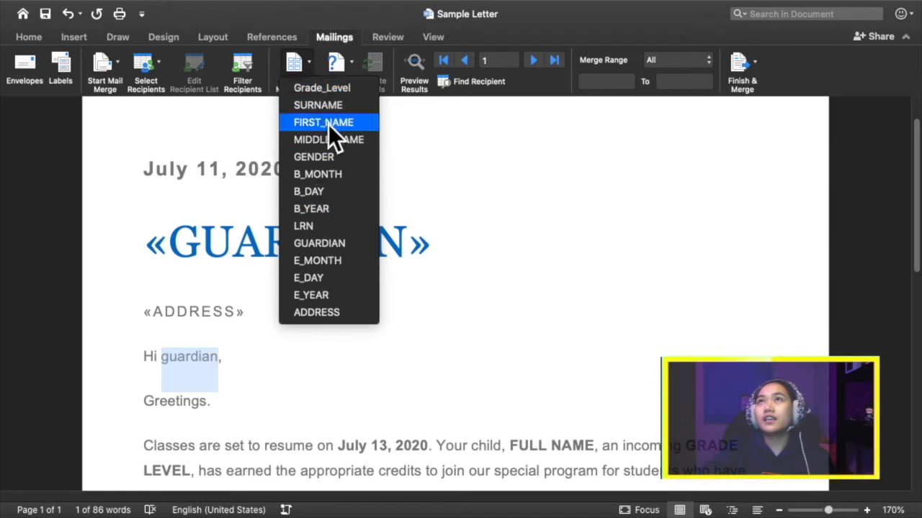
click(322, 243)
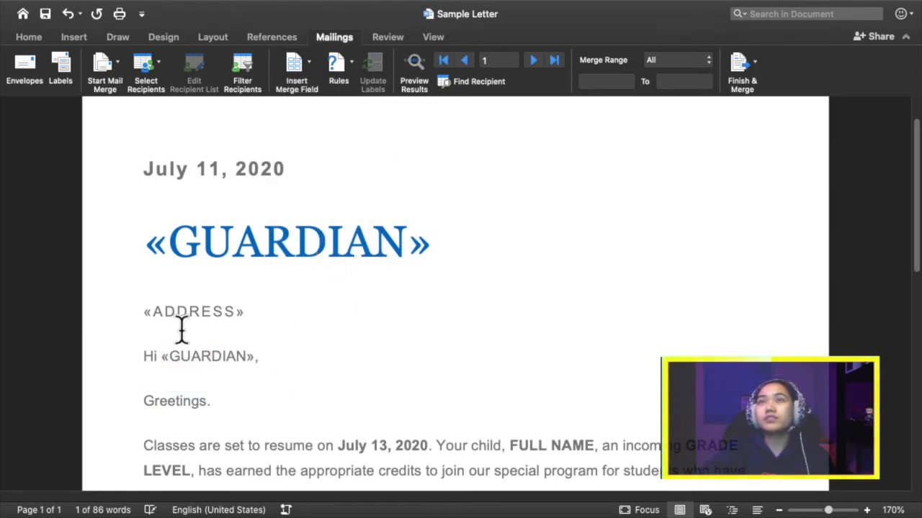
Step: Replace FULL NAME in the first paragraph with the merge fields SURNAME, a comma, FIRST_NAME and MIDDLE_NAME, separated by spaces
scroll(274, 396, down, 3)
scroll(227, 362, down, 5)
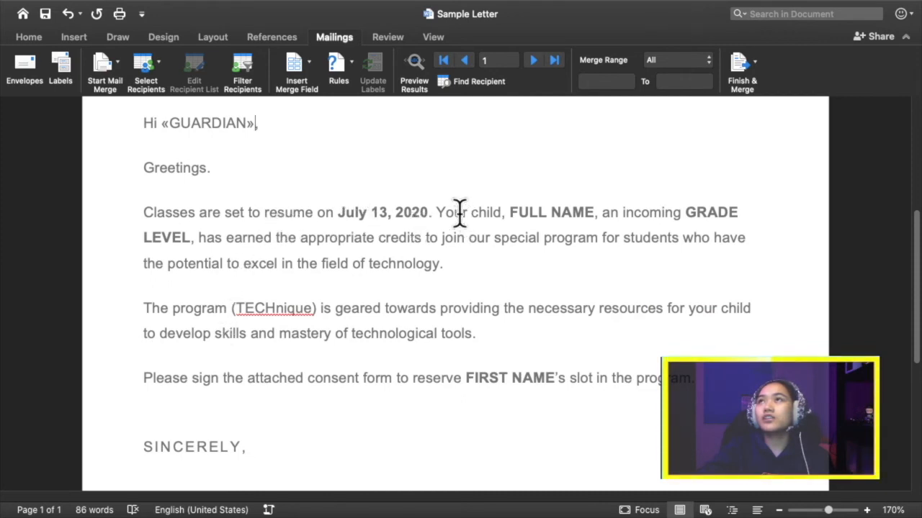
drag(511, 215, 578, 216)
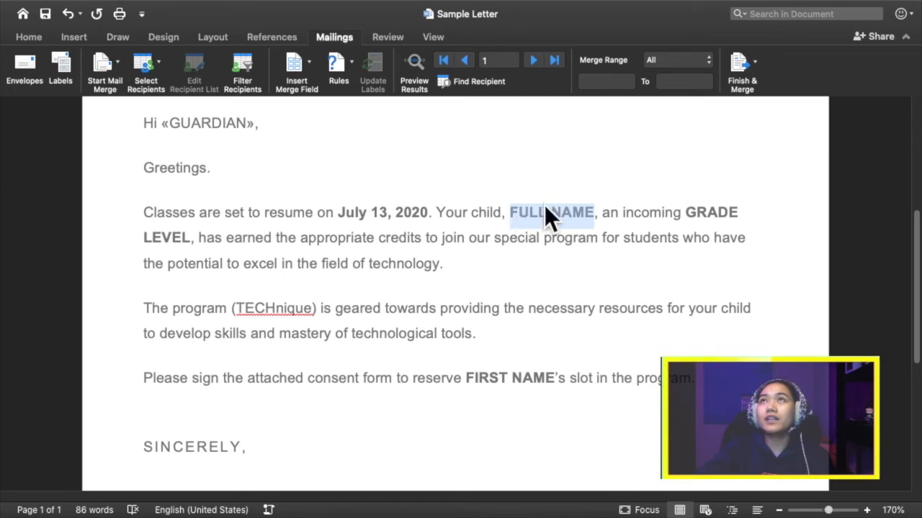
click(311, 66)
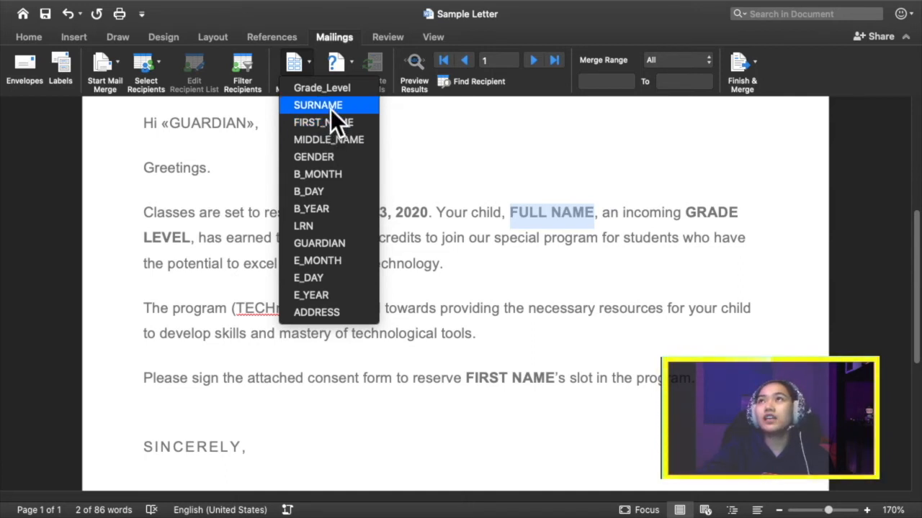
click(330, 110)
text(,)
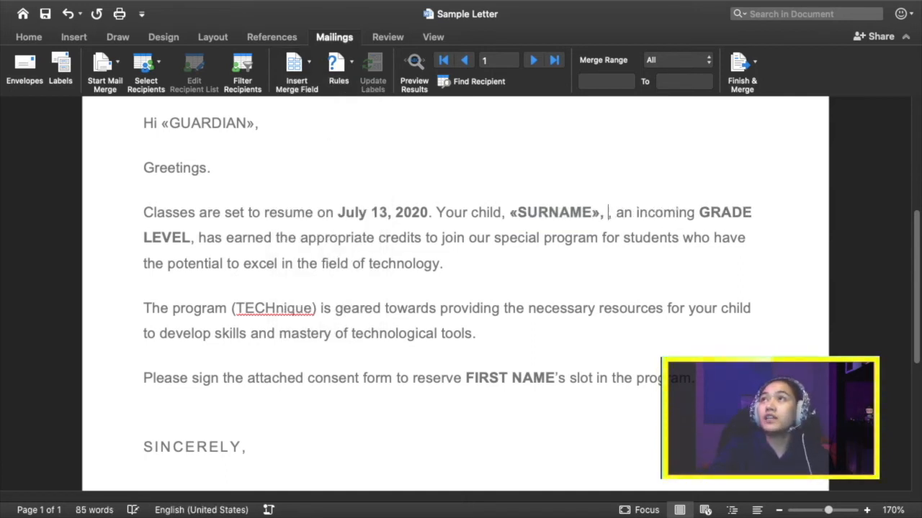
click(313, 77)
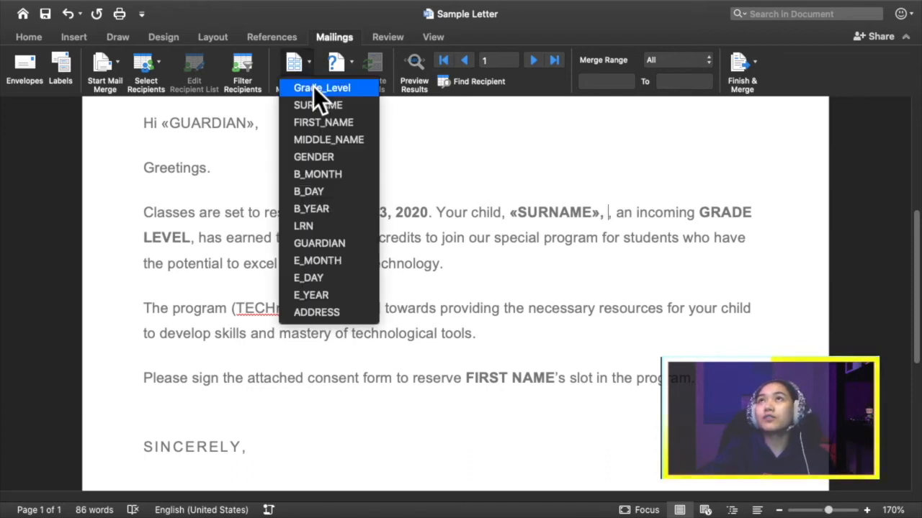
click(323, 124)
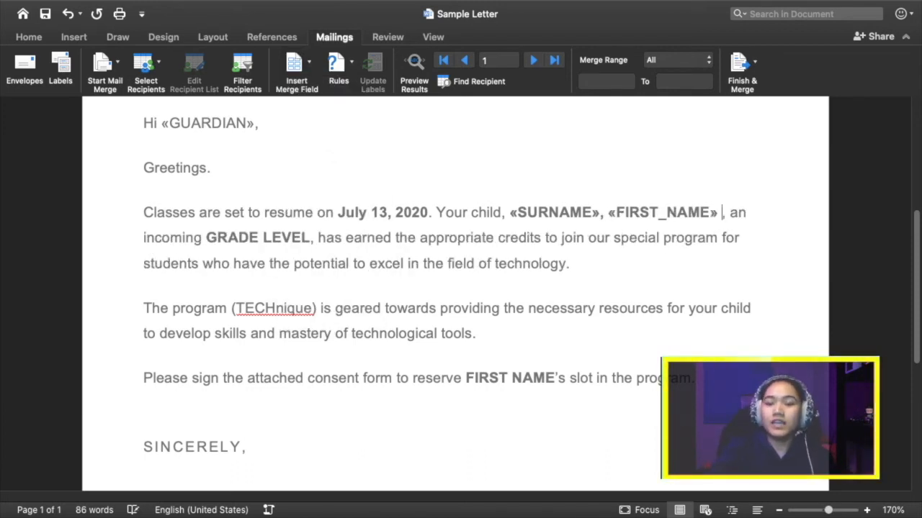
click(311, 72)
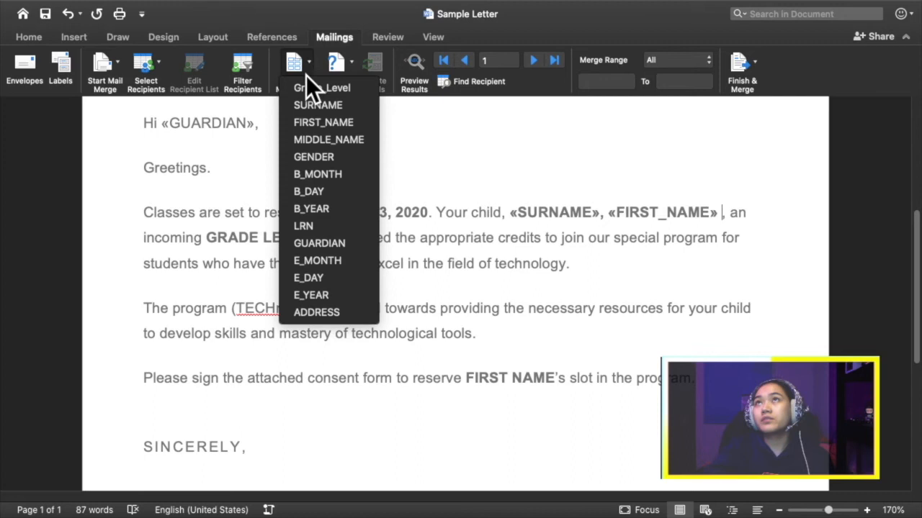
click(320, 140)
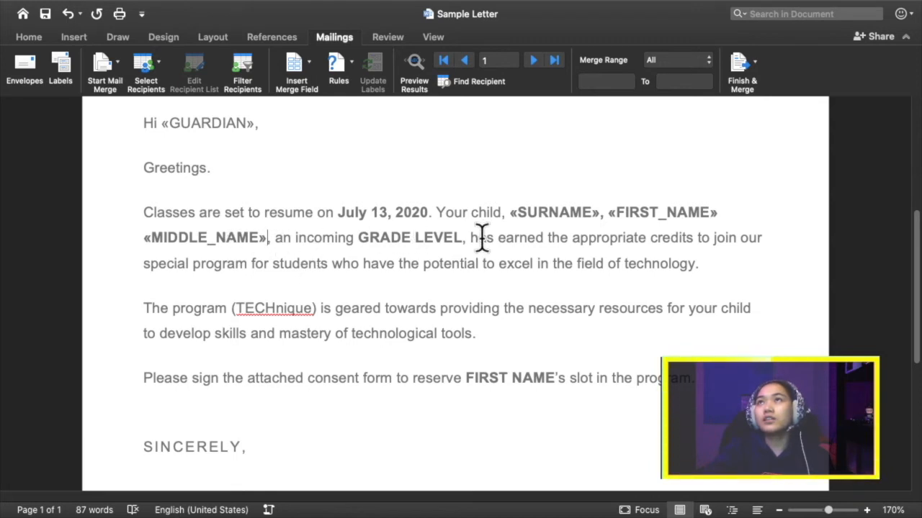
Step: Replace the GRADE LEVEL placeholder after "an incoming" with the Grade_Level merge field
drag(360, 238, 454, 243)
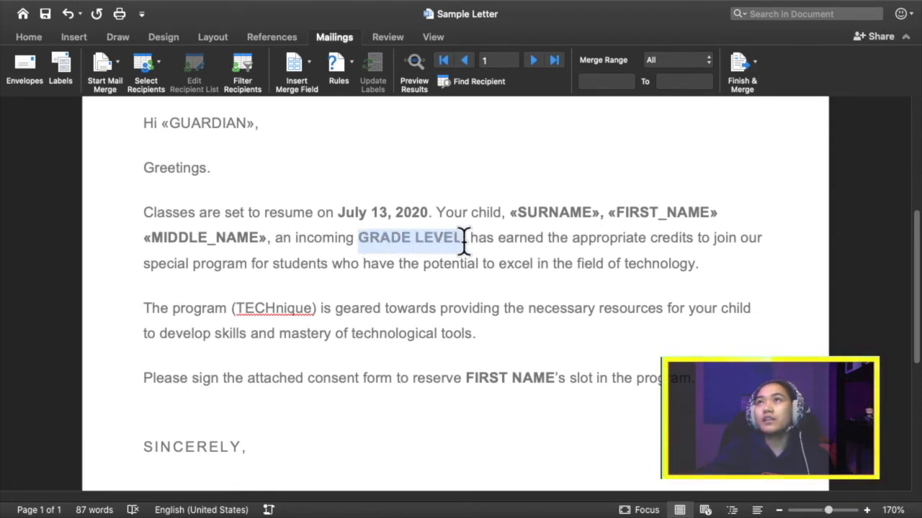
click(283, 55)
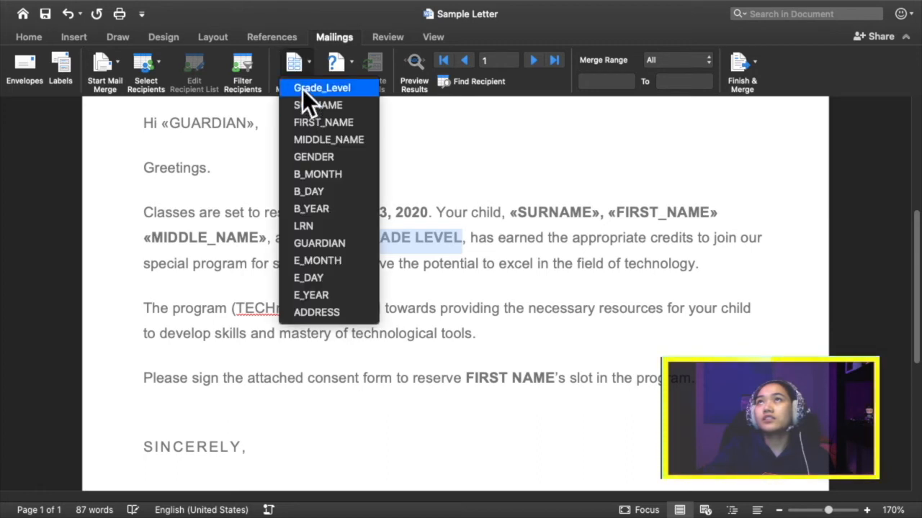
click(331, 88)
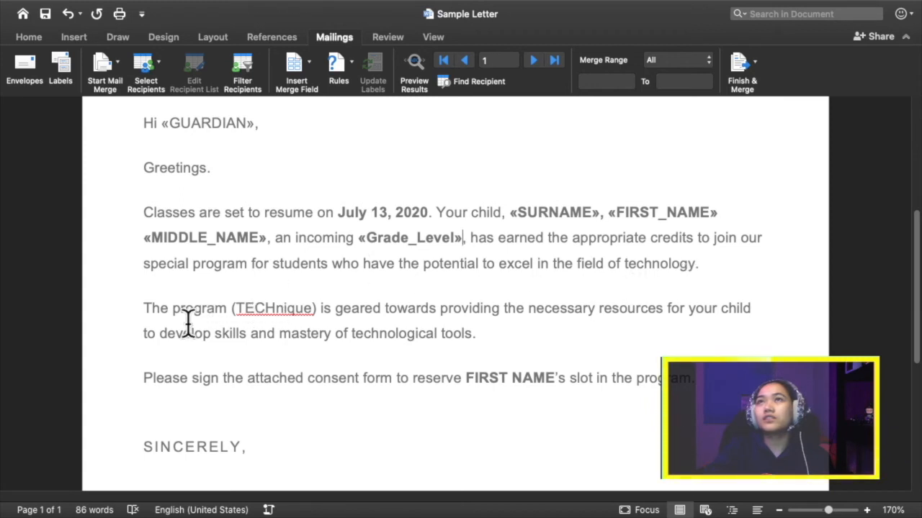
Step: Replace FIRST NAME in the consent form sentence with the FIRST_NAME merge field, keeping the possessive 's
scroll(467, 351, down, 3)
scroll(468, 351, down, 1)
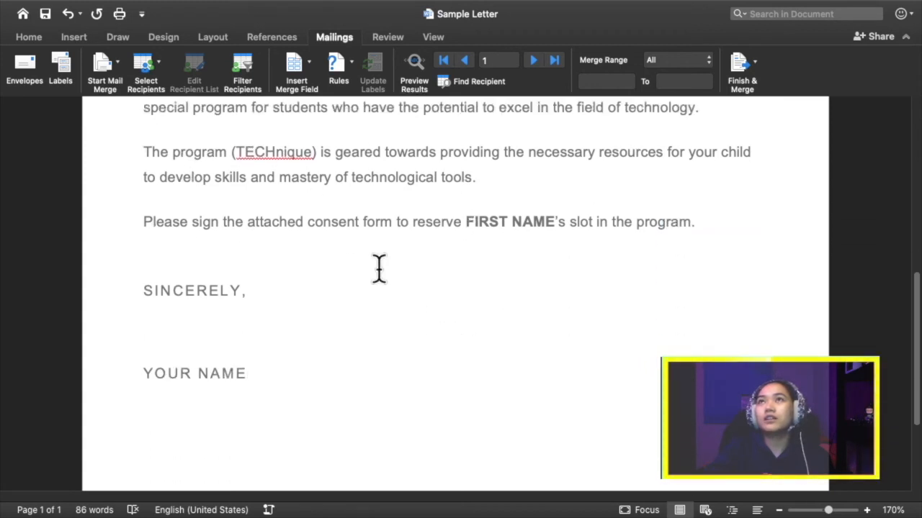
scroll(302, 245, up, 1)
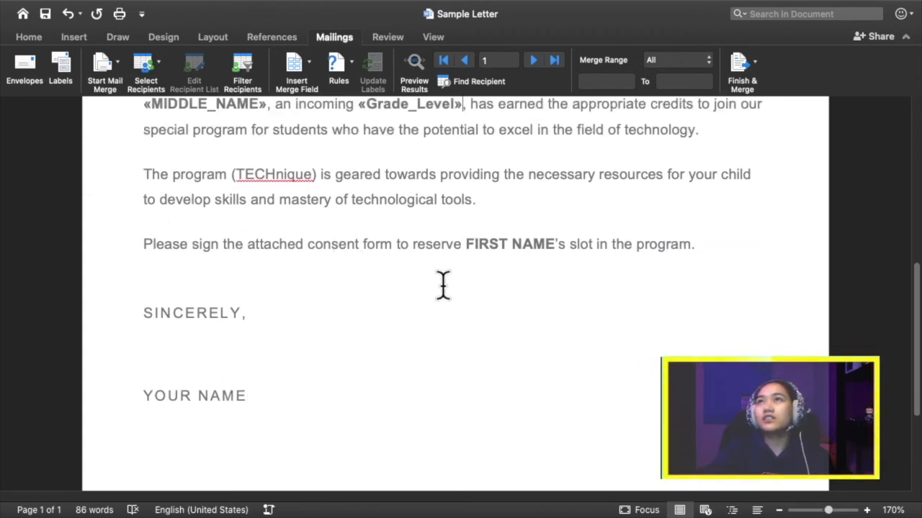
drag(473, 247, 555, 242)
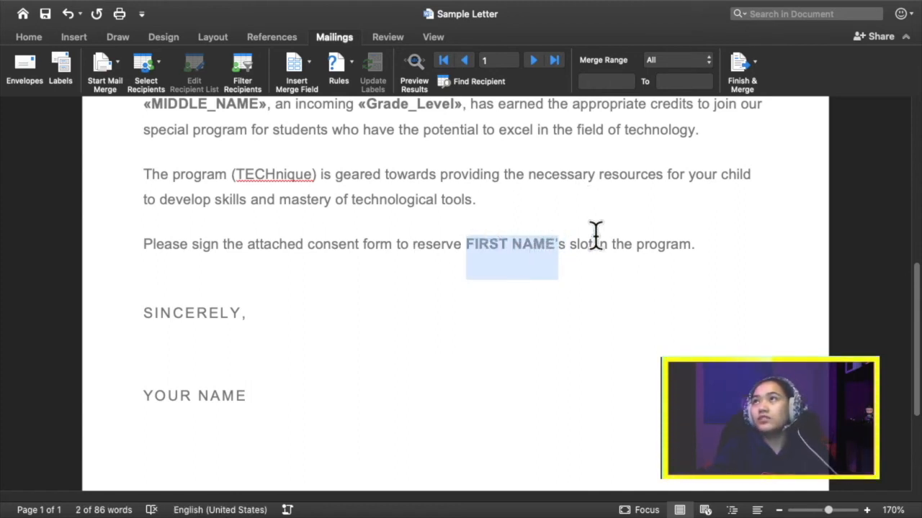
click(299, 75)
click(310, 124)
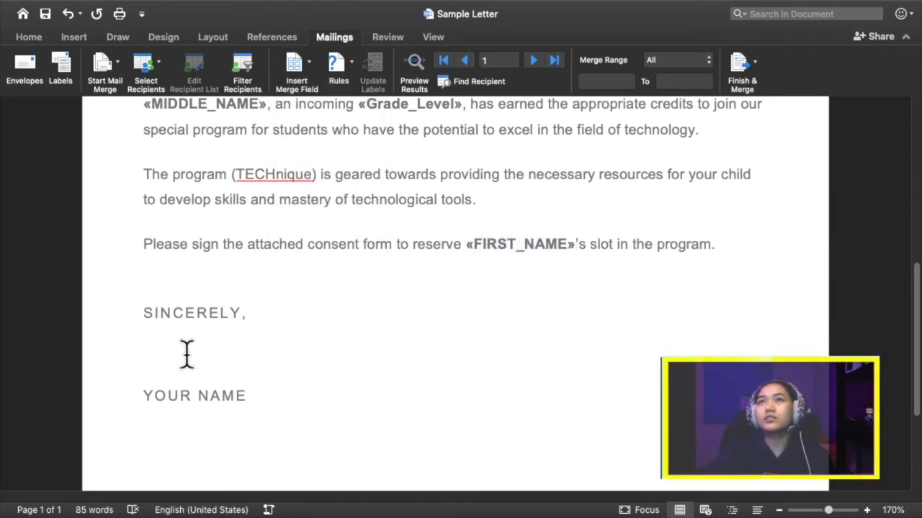
Step: Replace the YOUR NAME placeholder under SINCERELY with the sender's name in capitals
scroll(271, 404, down, 5)
scroll(271, 404, up, 10)
scroll(269, 410, down, 7)
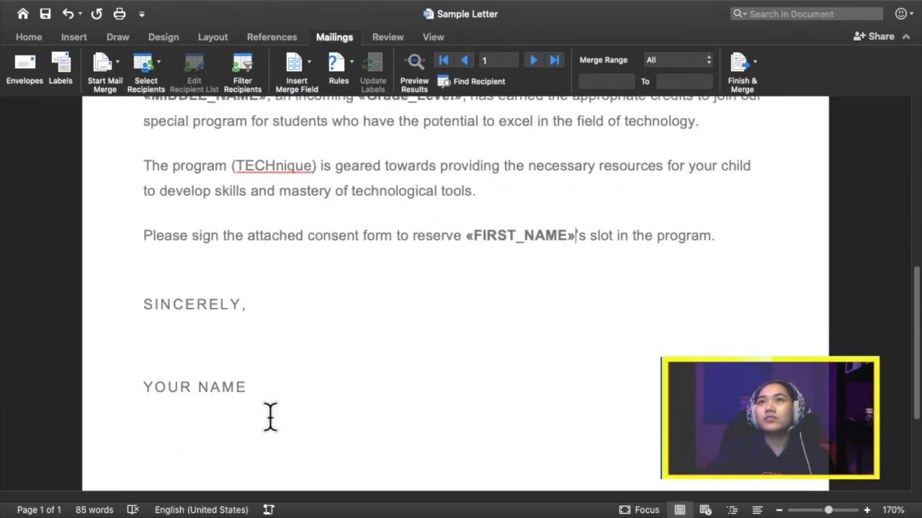
drag(253, 344, 153, 346)
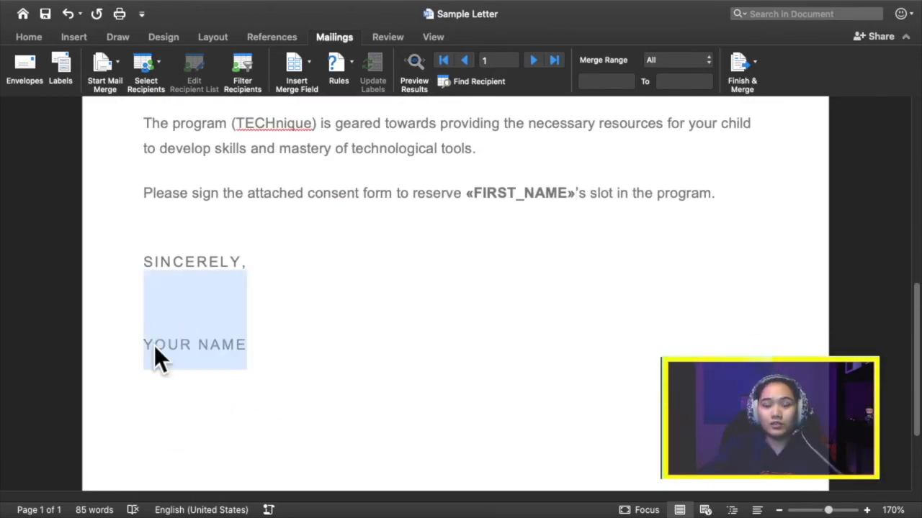
text(COACHUBB)
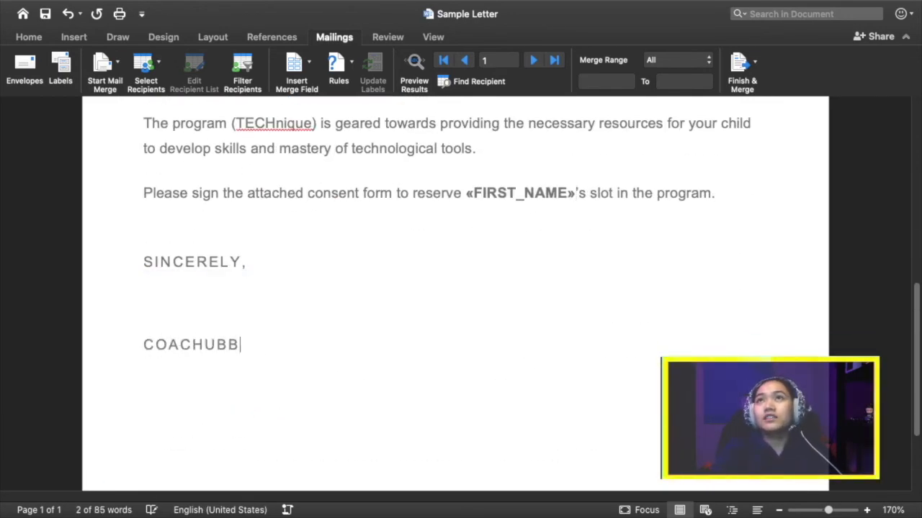
text(Y)
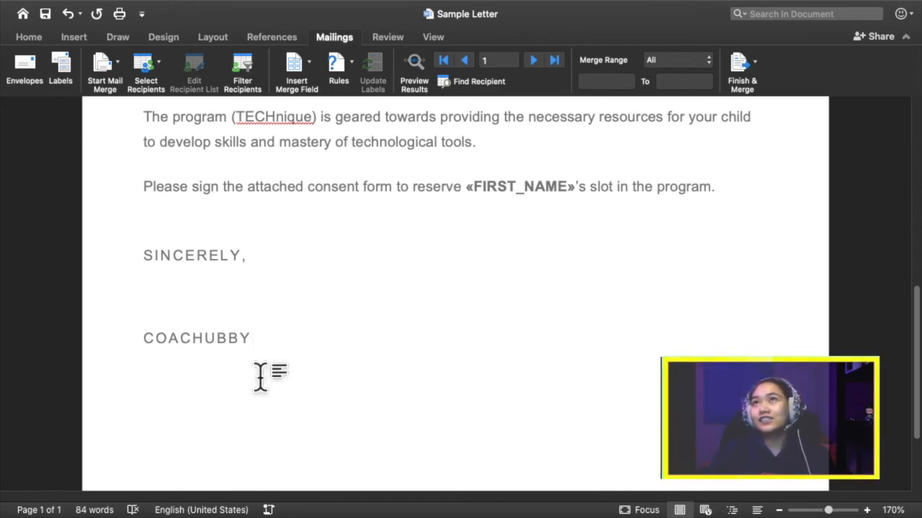
Step: Review the text and merge fields throughout the letter, ending back at the date and heading
scroll(273, 360, up, 10)
scroll(180, 367, down, 15)
scroll(426, 432, up, 15)
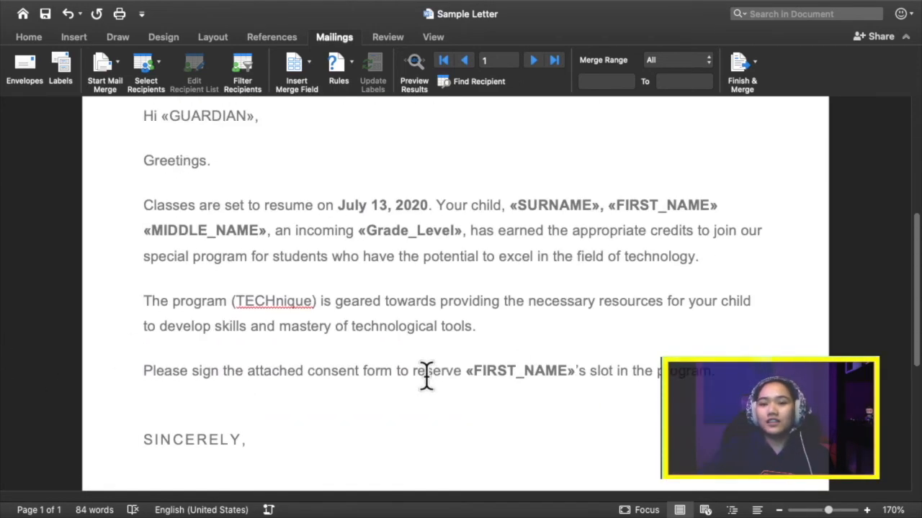
scroll(493, 339, down, 2)
scroll(494, 336, up, 2)
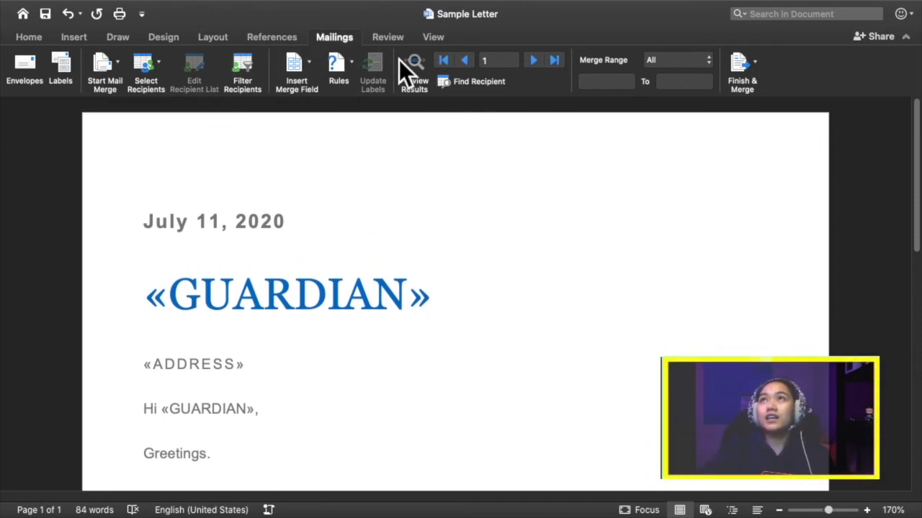
Step: Preview the merged results and read the first record's letter from the date and heading down to the signature and footer
click(417, 64)
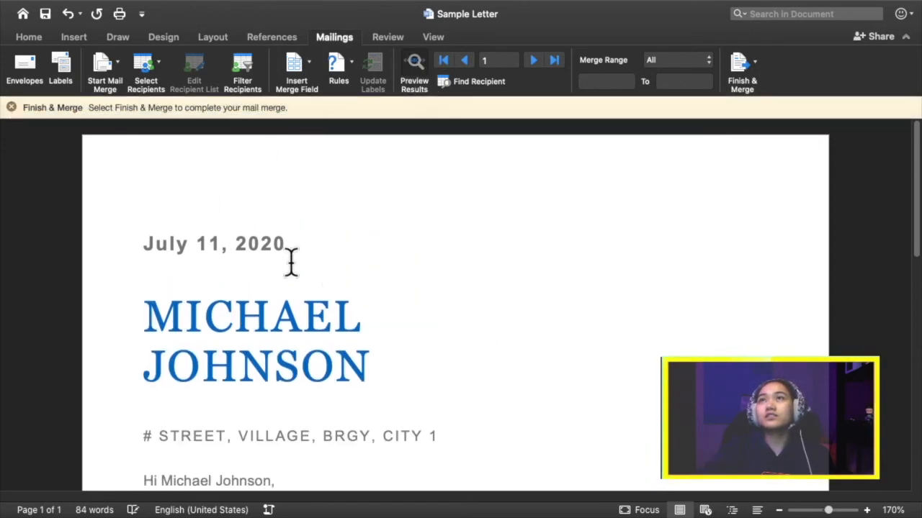
scroll(321, 245, down, 2)
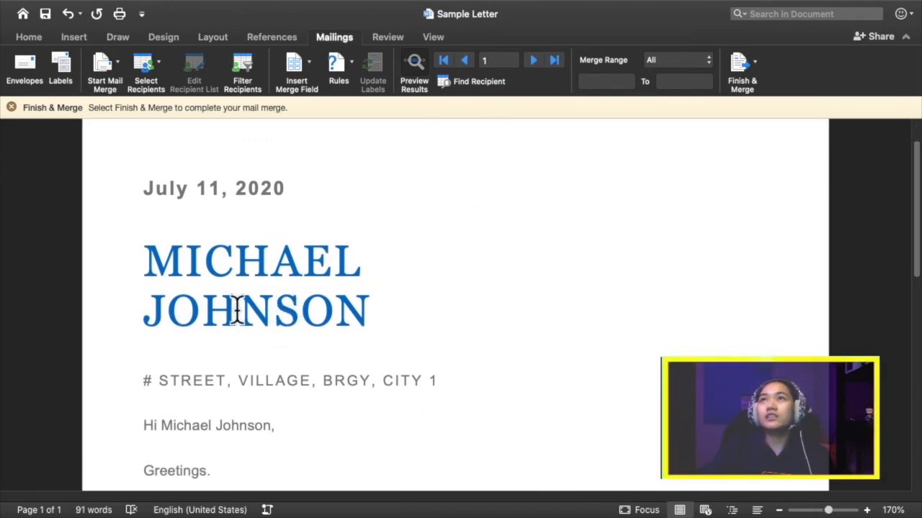
scroll(257, 323, down, 10)
scroll(260, 317, up, 12)
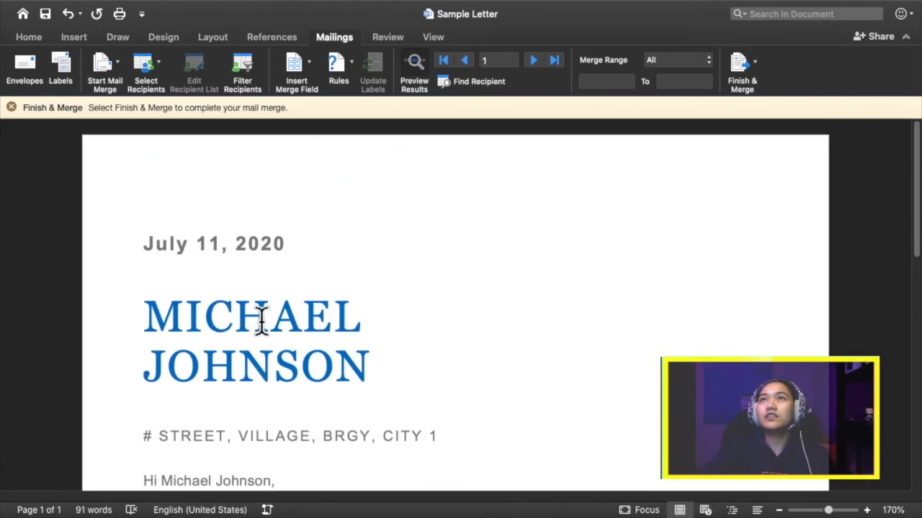
scroll(259, 439, down, 12)
scroll(268, 429, down, 10)
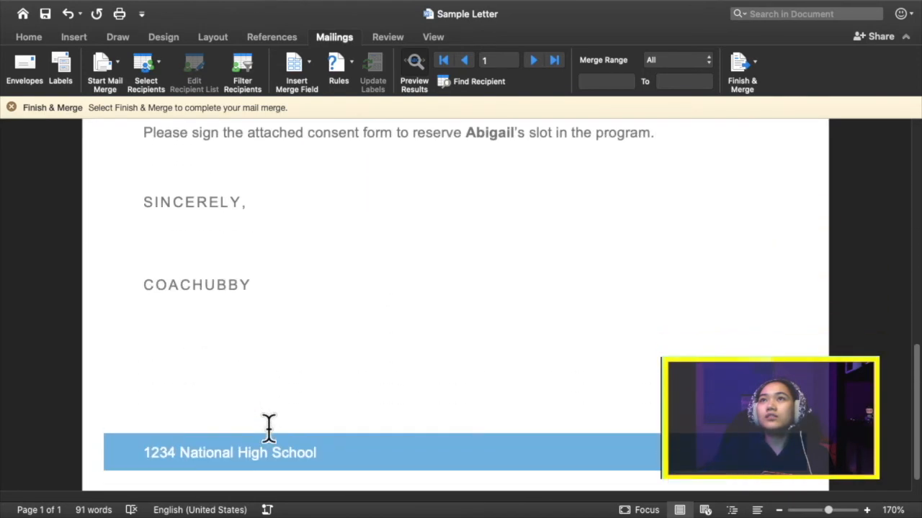
scroll(267, 424, up, 15)
scroll(310, 350, up, 4)
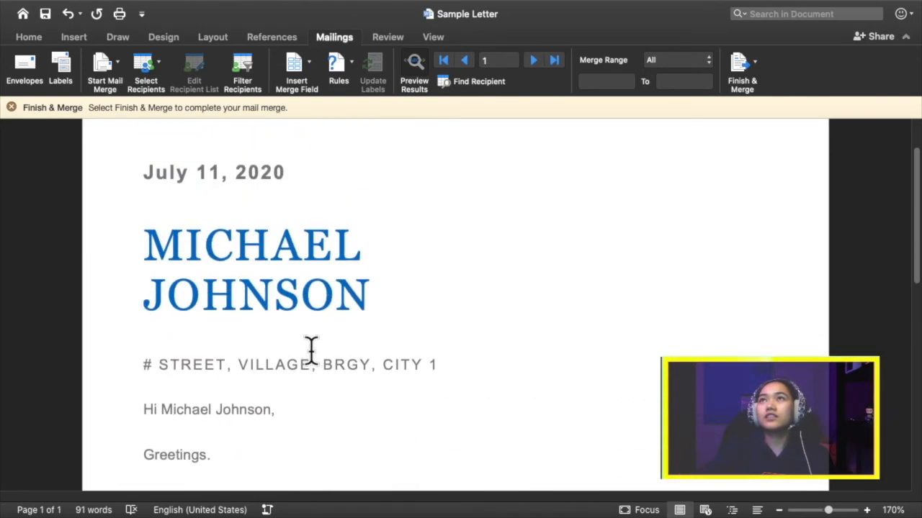
scroll(315, 352, down, 8)
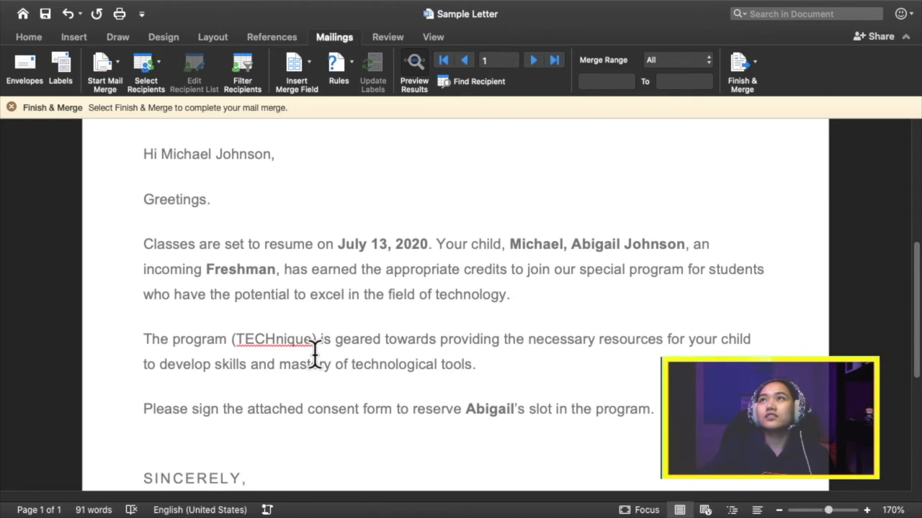
scroll(315, 353, up, 8)
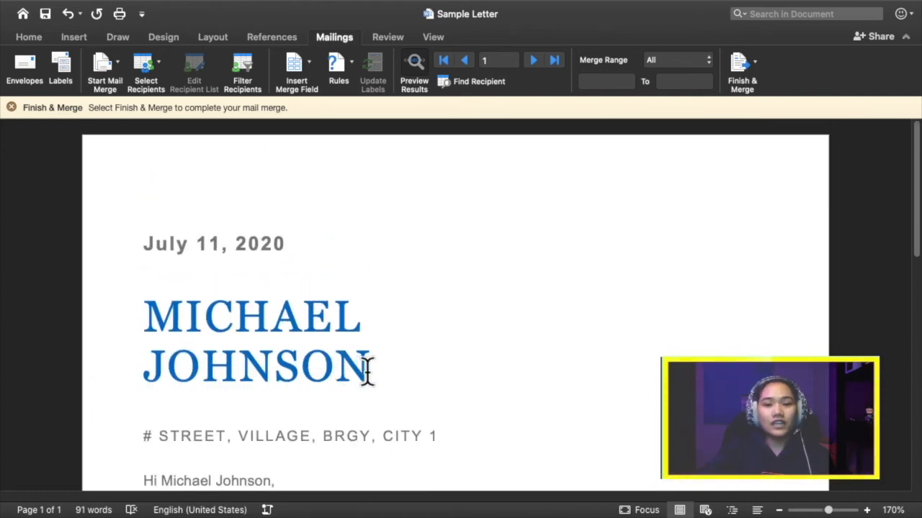
Step: Reduce the guardian name heading's font size to 24 so that it fits on one line
drag(365, 367, 204, 367)
click(337, 324)
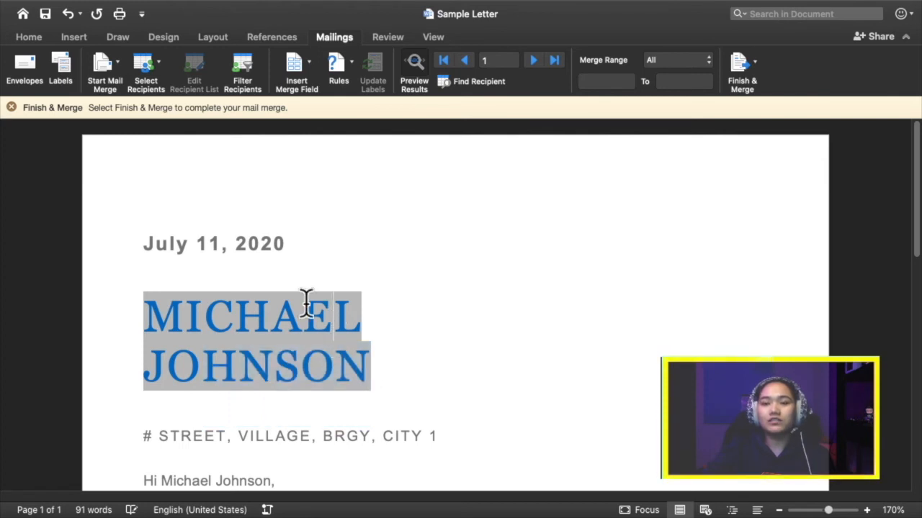
double_click(99, 329)
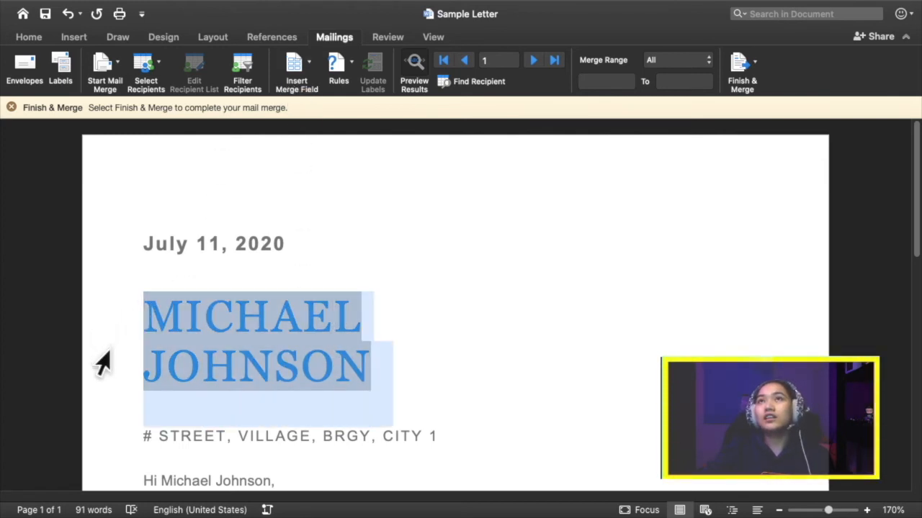
click(43, 39)
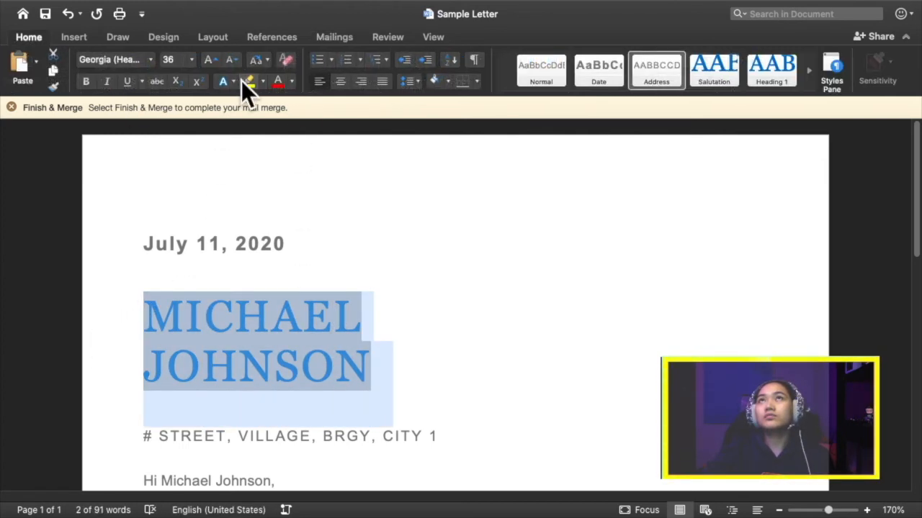
click(231, 62)
click(231, 62)
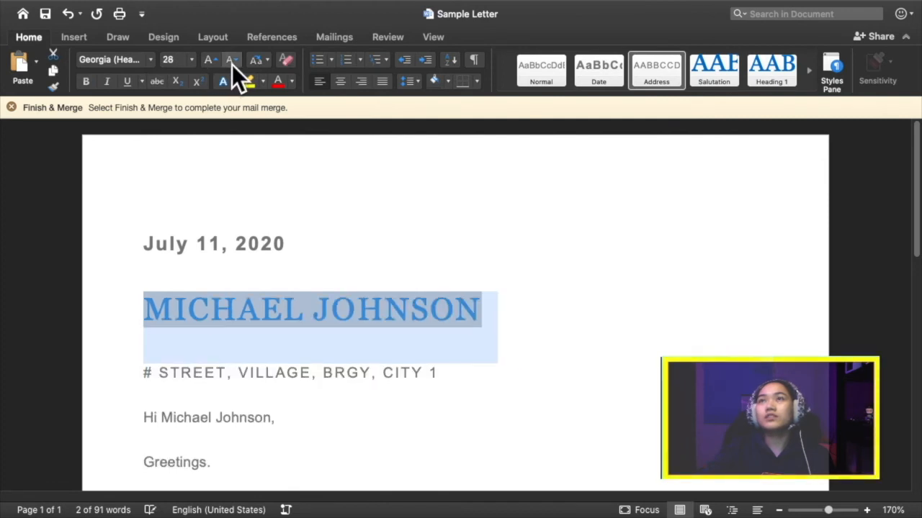
click(231, 62)
triple_click(407, 377)
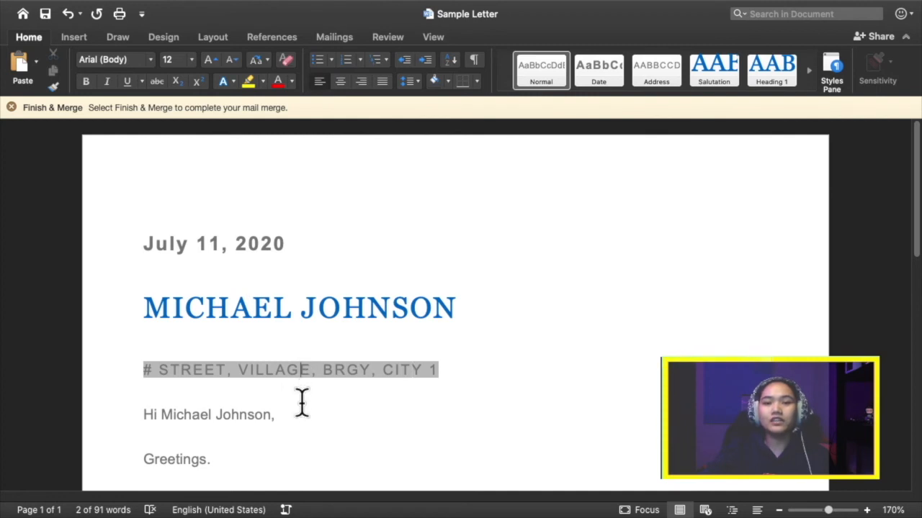
triple_click(321, 354)
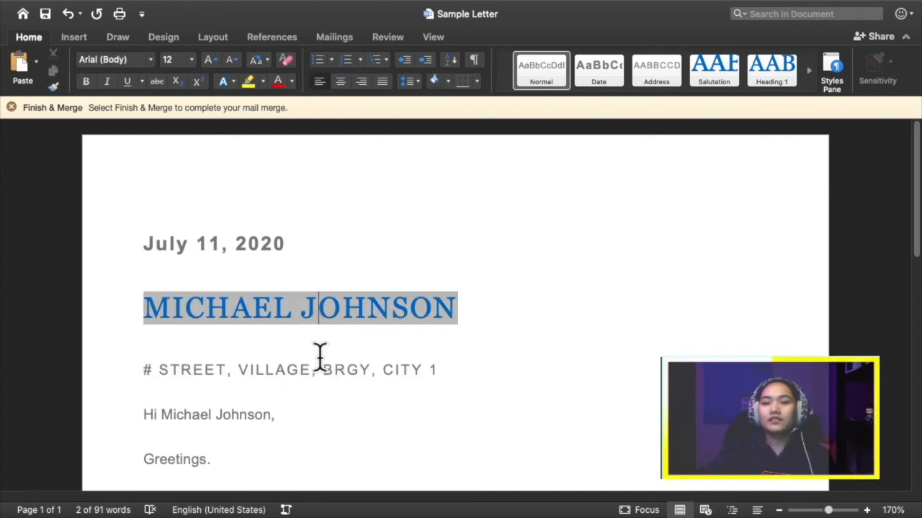
click(206, 371)
triple_click(203, 334)
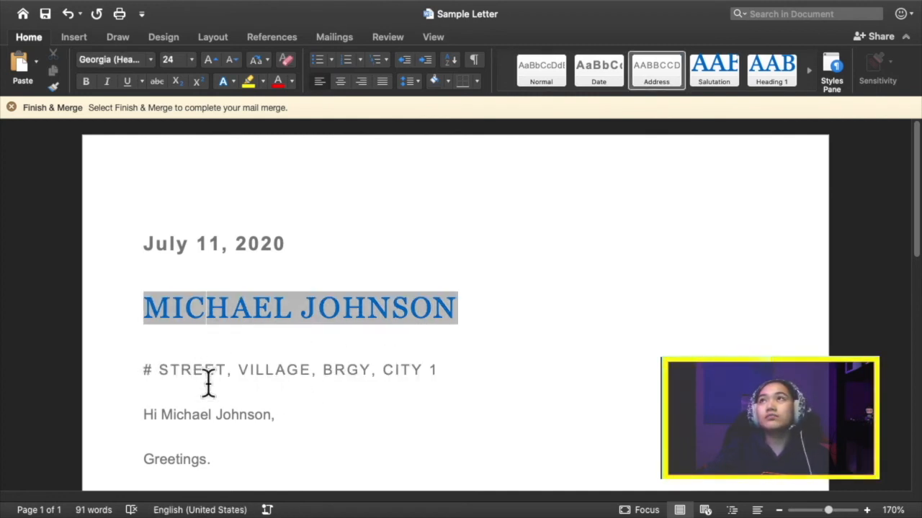
click(286, 387)
click(355, 409)
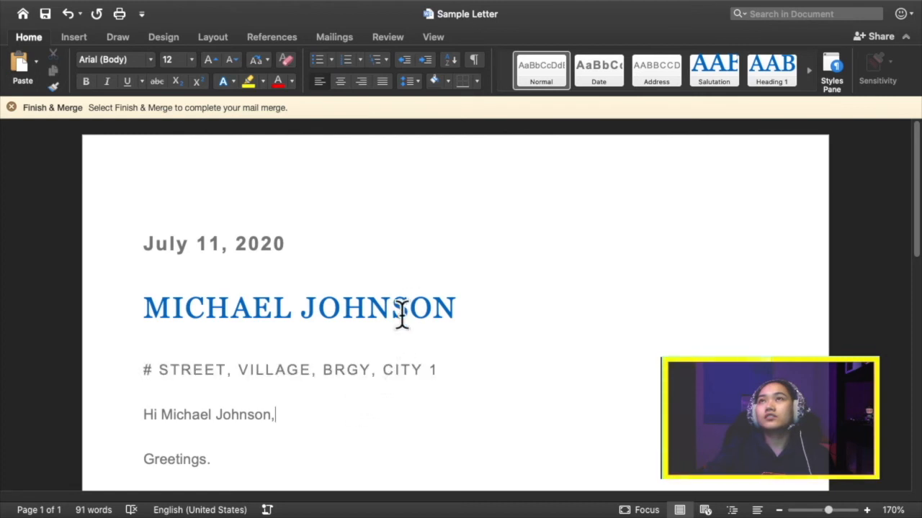
Step: Step through the merge preview to record 5 and check its letter body
click(332, 39)
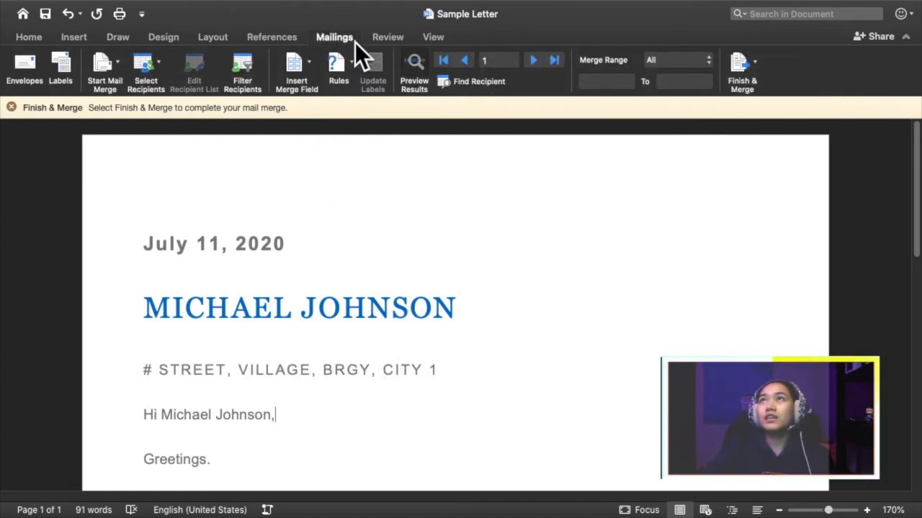
click(533, 60)
click(532, 61)
click(531, 61)
click(531, 61)
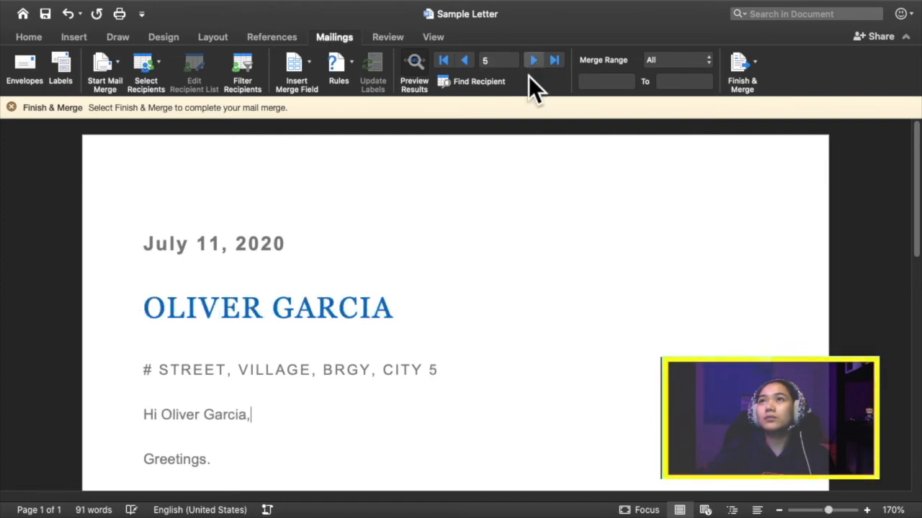
scroll(487, 243, down, 5)
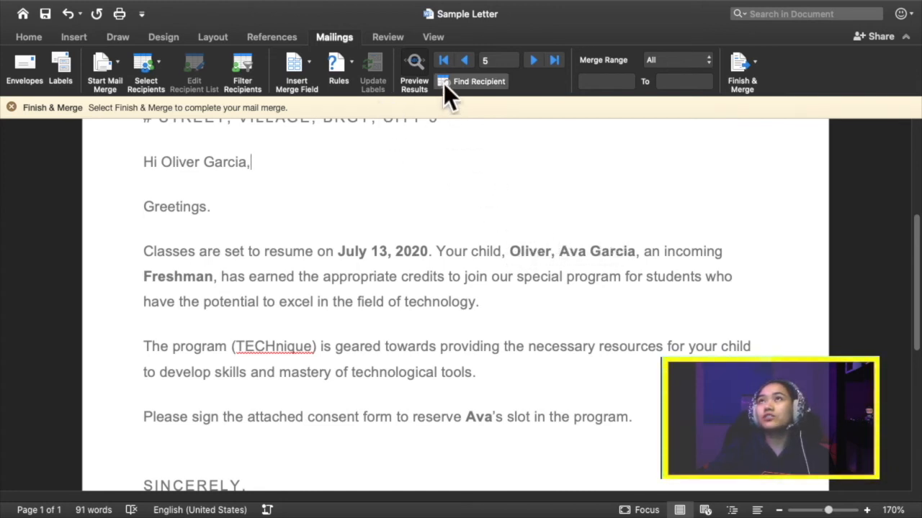
Step: Turn off the results preview and copy, then remove, the SURNAME field and its comma before FIRST_NAME in the "Your child" sentence
click(413, 63)
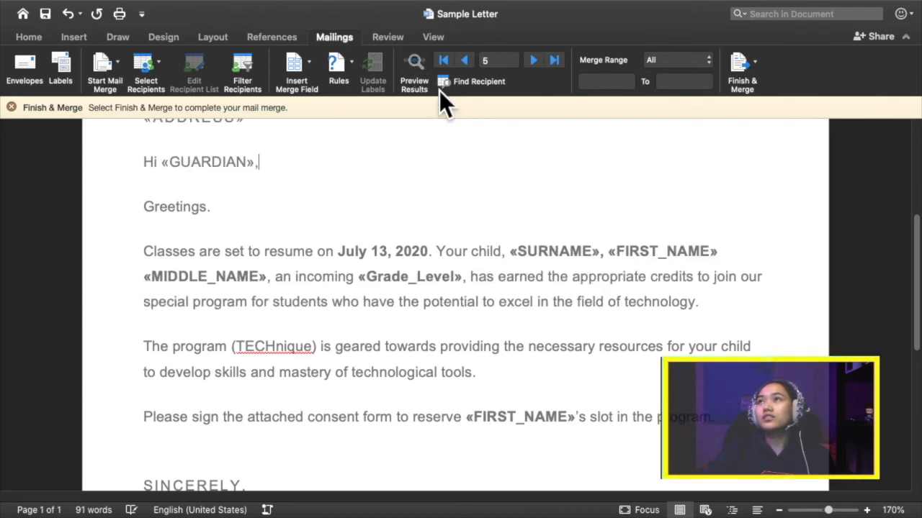
click(610, 260)
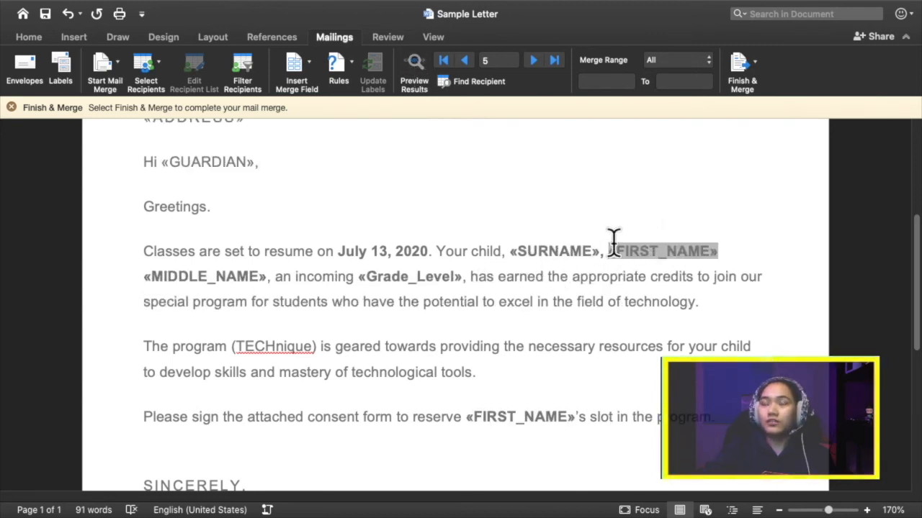
key(Left)
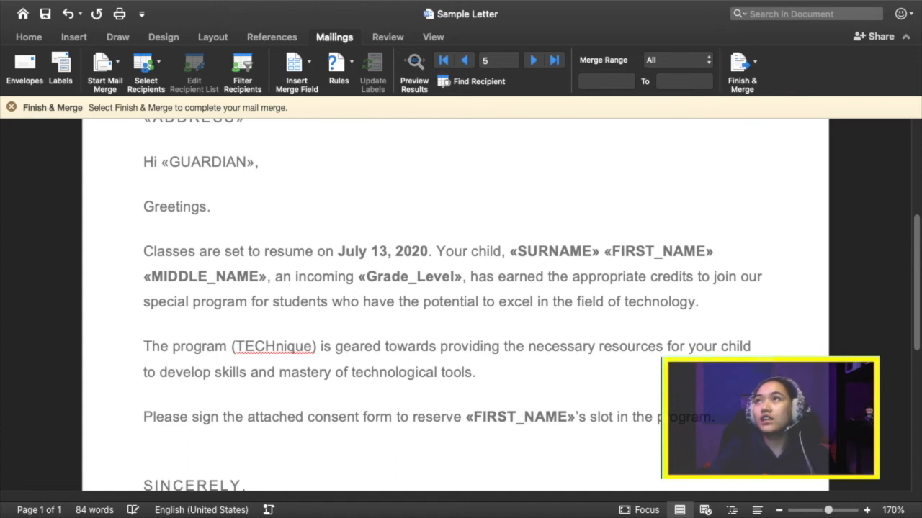
key(BackSpace)
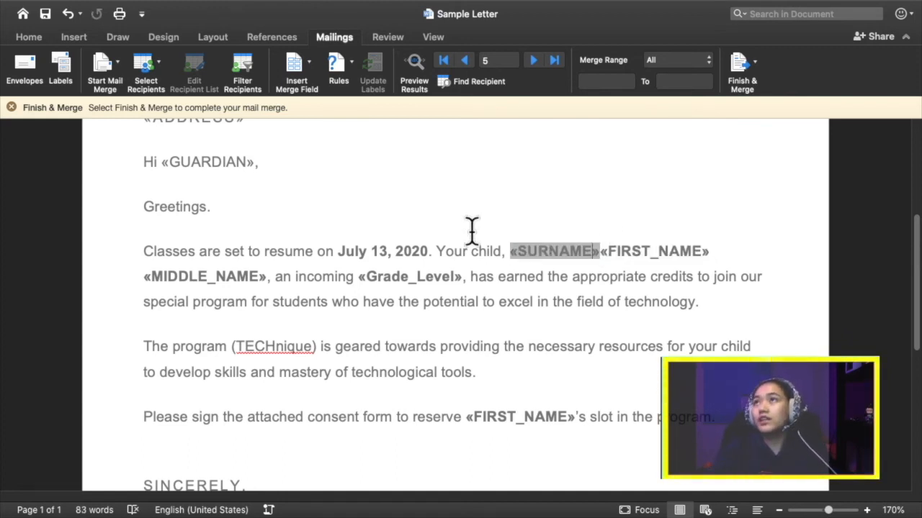
drag(509, 253, 604, 251)
key(super+c)
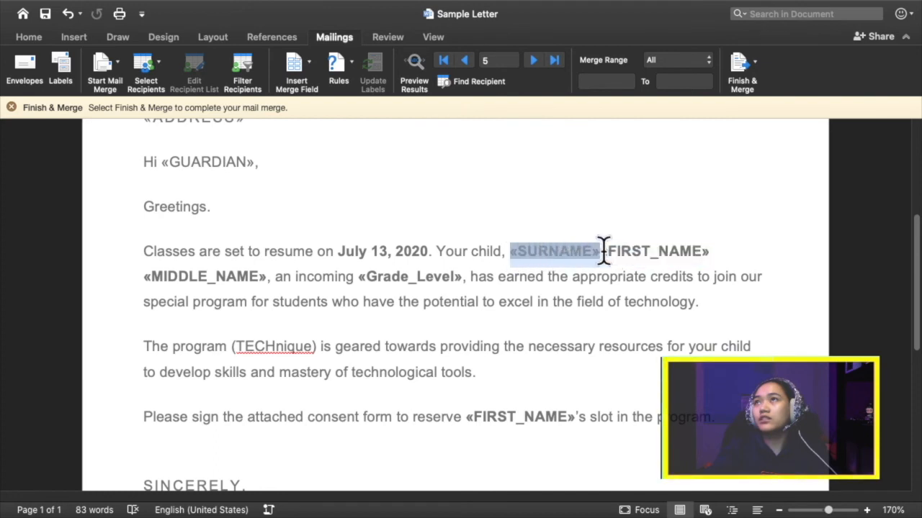
key(BackSpace)
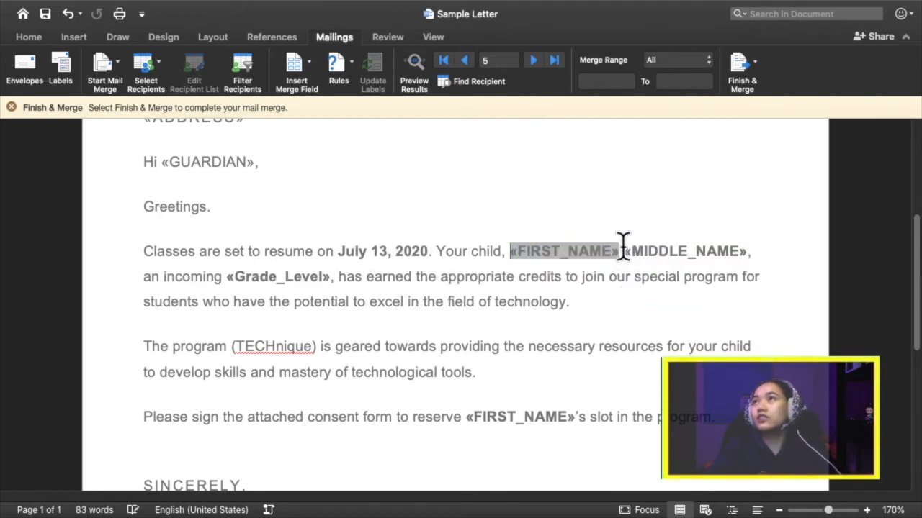
Step: Replace the MIDDLE_NAME field after FIRST_NAME with the copied SURNAME field, keeping a space between the two
drag(625, 250, 708, 263)
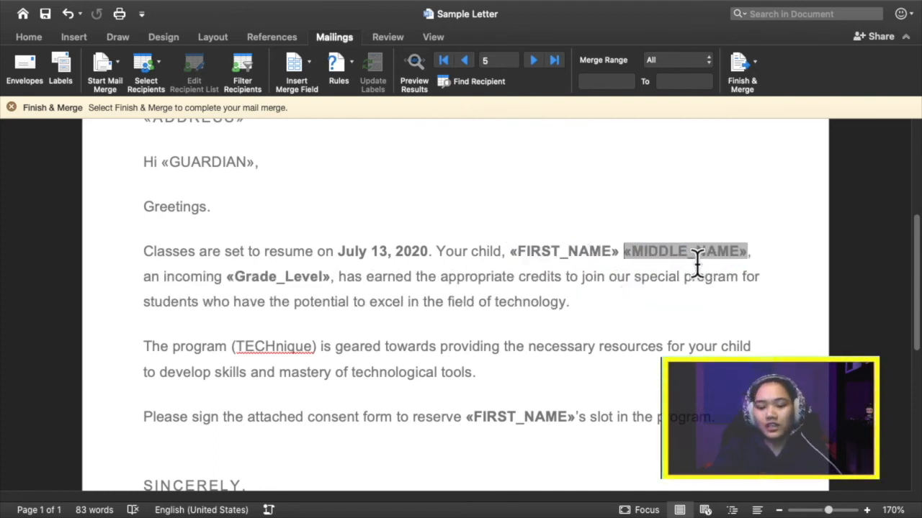
key(BackSpace)
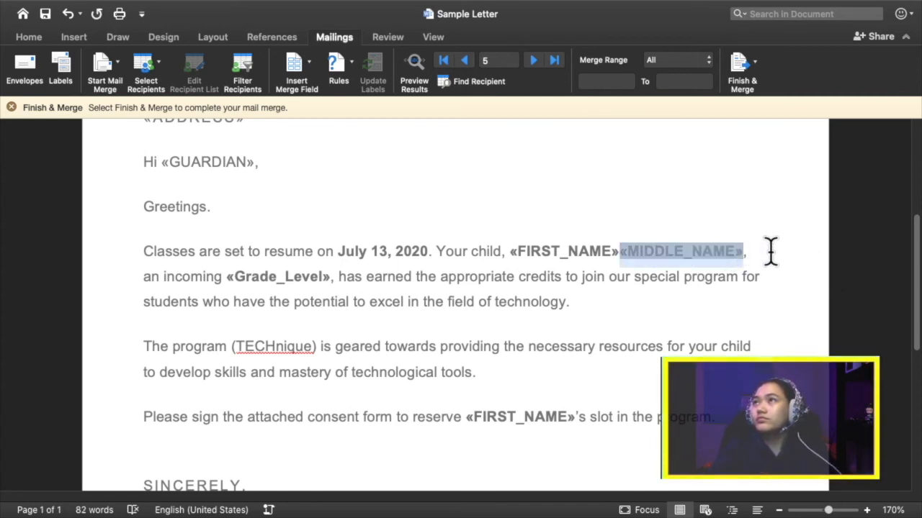
key(BackSpace)
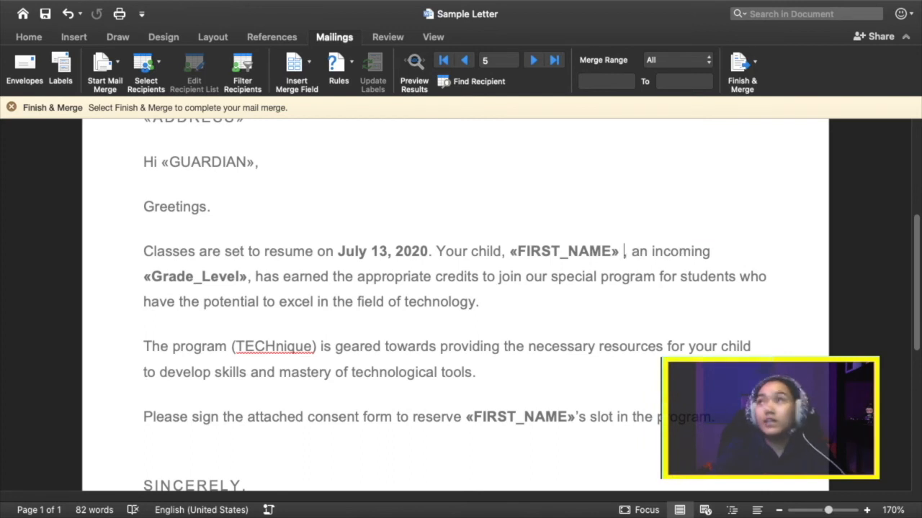
key(super+v)
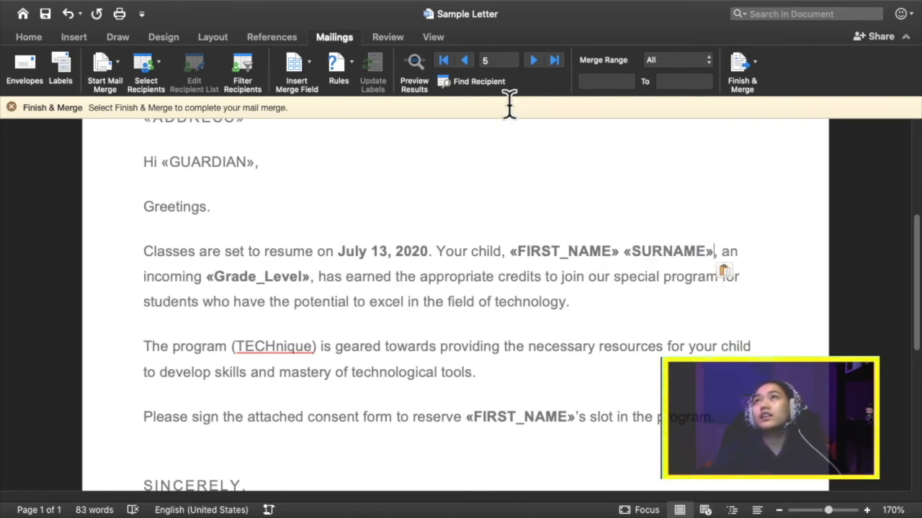
Step: Preview the merged results again and step through the records to record 15, checking the child's name in each
click(418, 59)
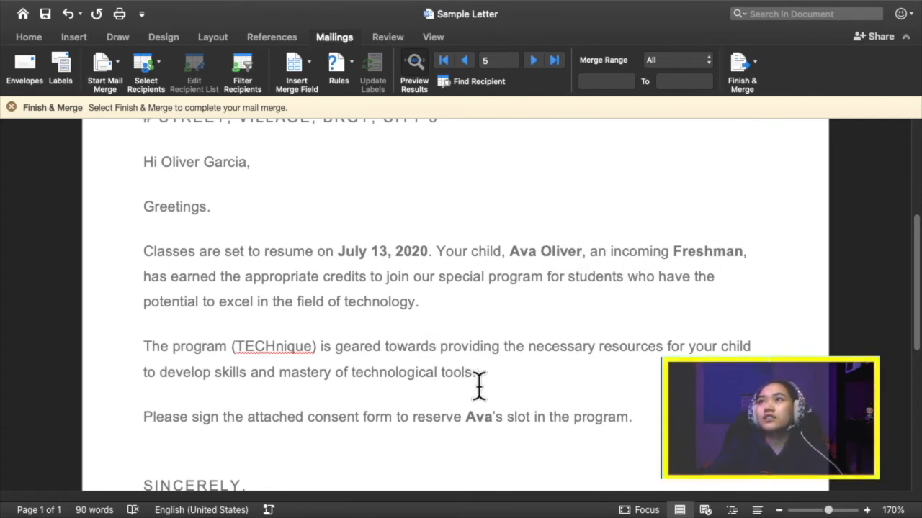
click(535, 60)
click(535, 61)
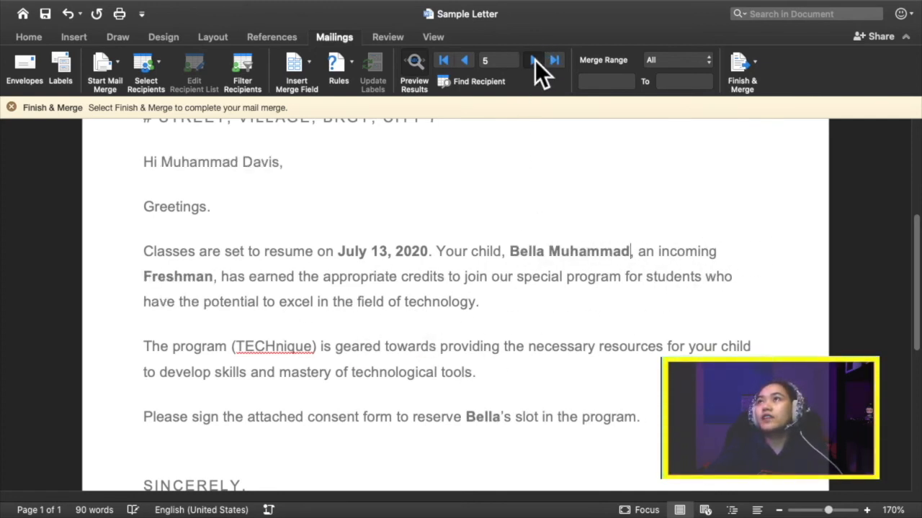
click(535, 61)
click(535, 60)
click(535, 61)
click(535, 61)
click(535, 60)
click(535, 61)
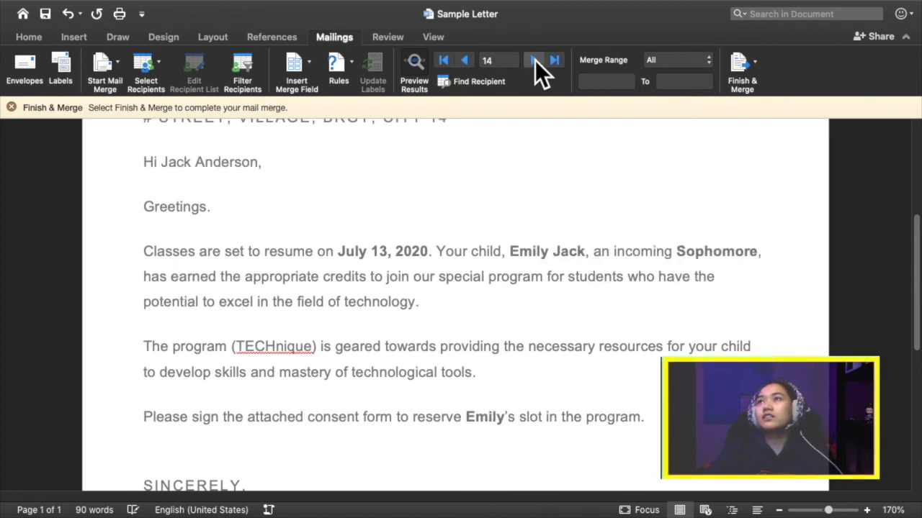
click(535, 60)
click(535, 61)
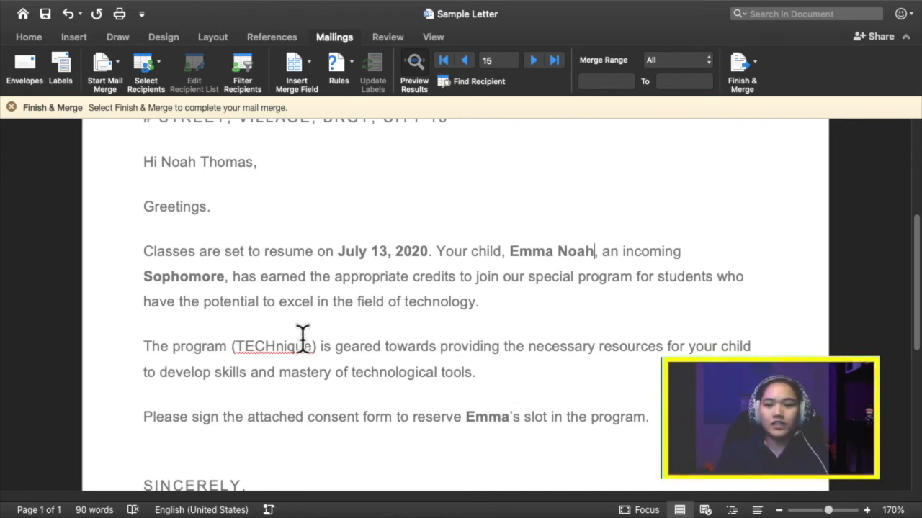
Step: Check record 15's letter down to the signature and back to the child's first name in the consent form sentence
scroll(231, 407, down, 5)
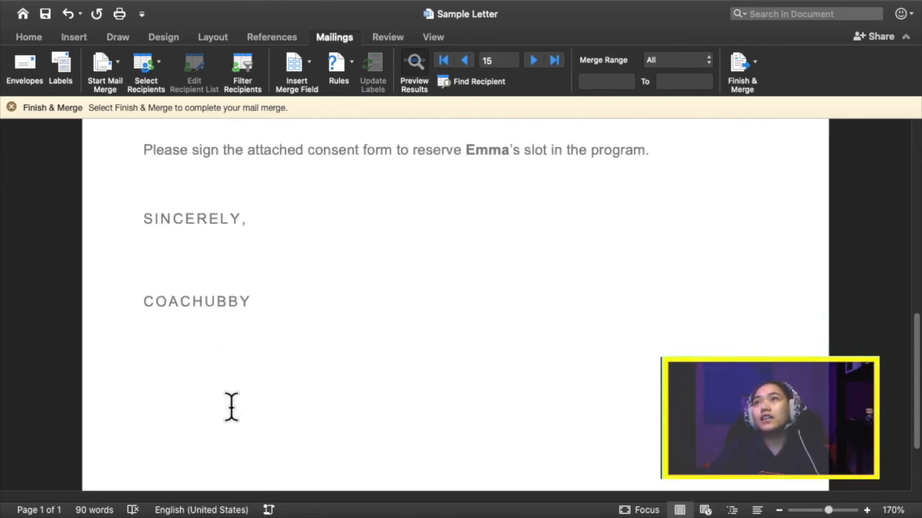
scroll(231, 408, up, 7)
scroll(493, 406, down, 1)
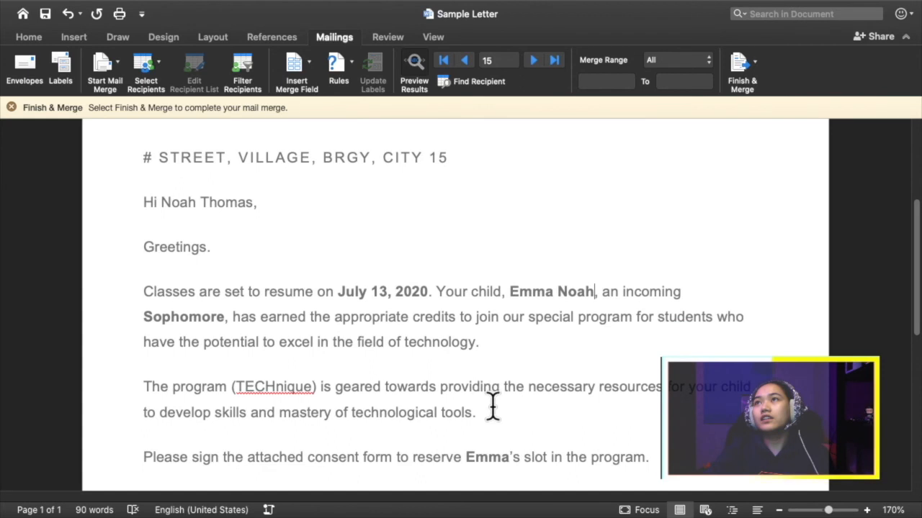
click(490, 459)
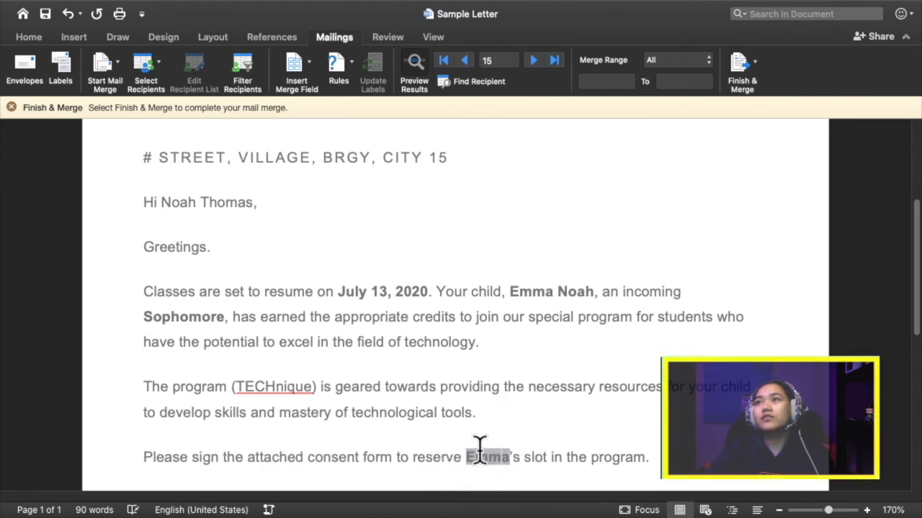
Step: Check the rest of record 15's letter and advance the results preview to record 18
scroll(558, 395, down, 5)
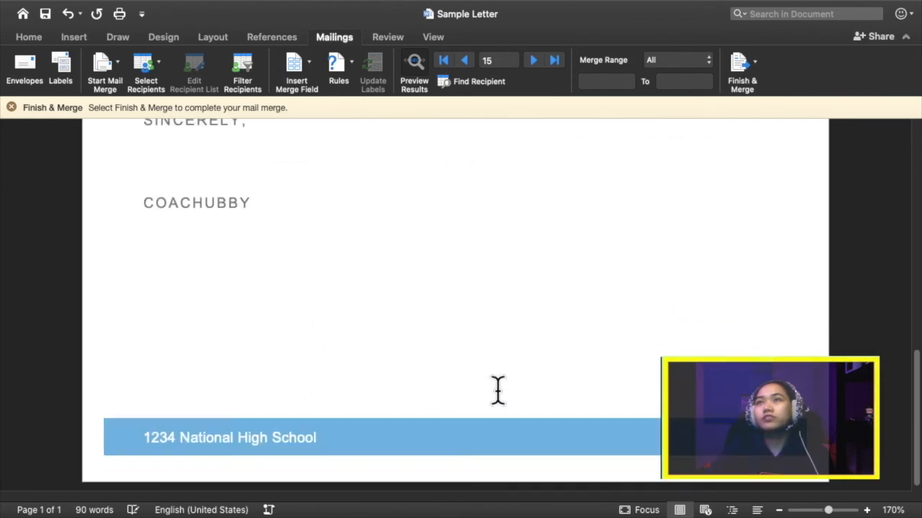
scroll(496, 391, up, 7)
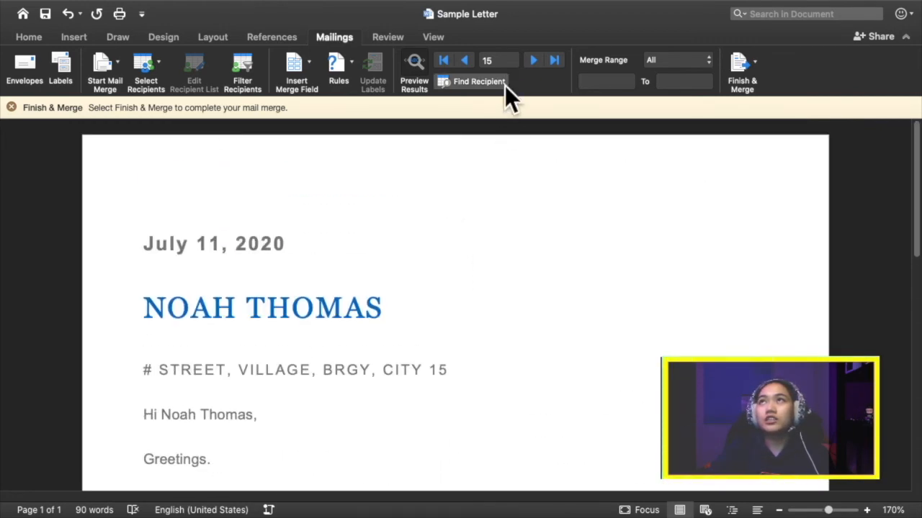
click(530, 60)
click(530, 61)
click(530, 61)
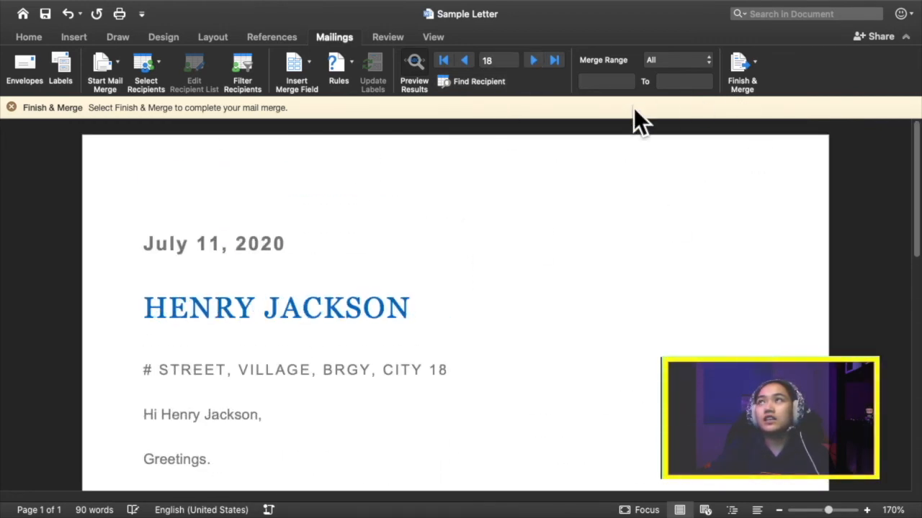
Step: Finish the mail merge for all records by generating individual, editable letter documents
click(736, 70)
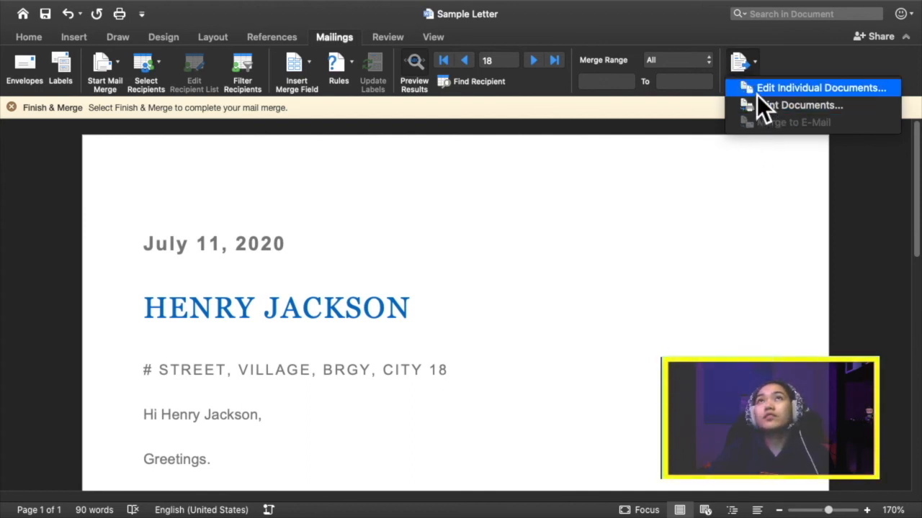
click(119, 57)
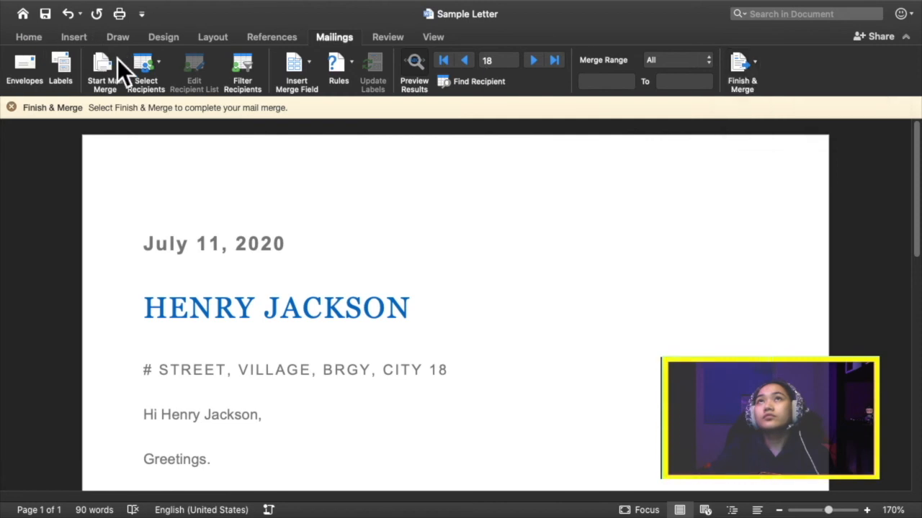
click(118, 59)
click(117, 60)
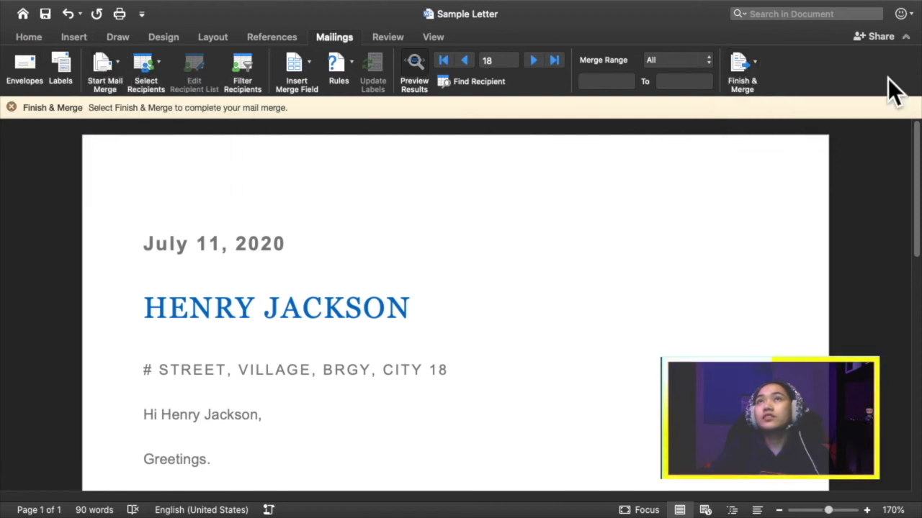
click(737, 63)
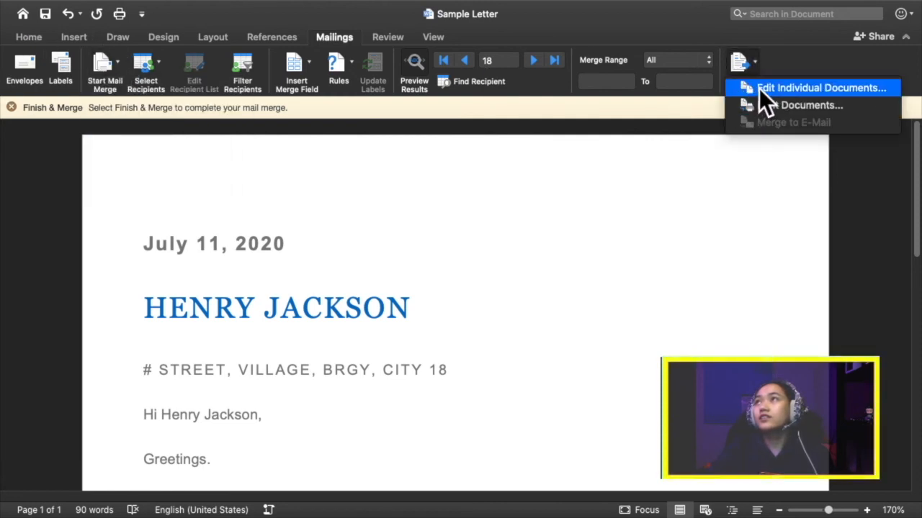
click(757, 90)
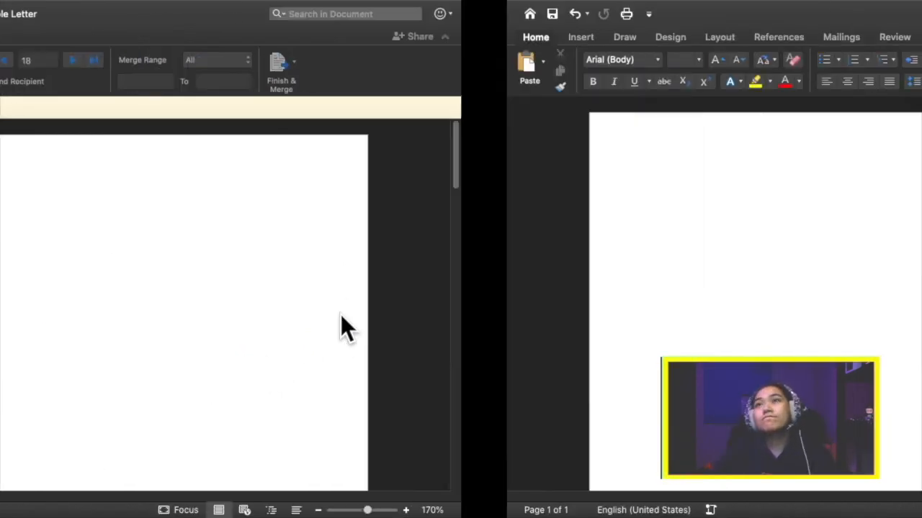
Step: Look through the first merged letter from the date to the signature and return to its beginning
scroll(293, 273, down, 12)
scroll(290, 280, up, 6)
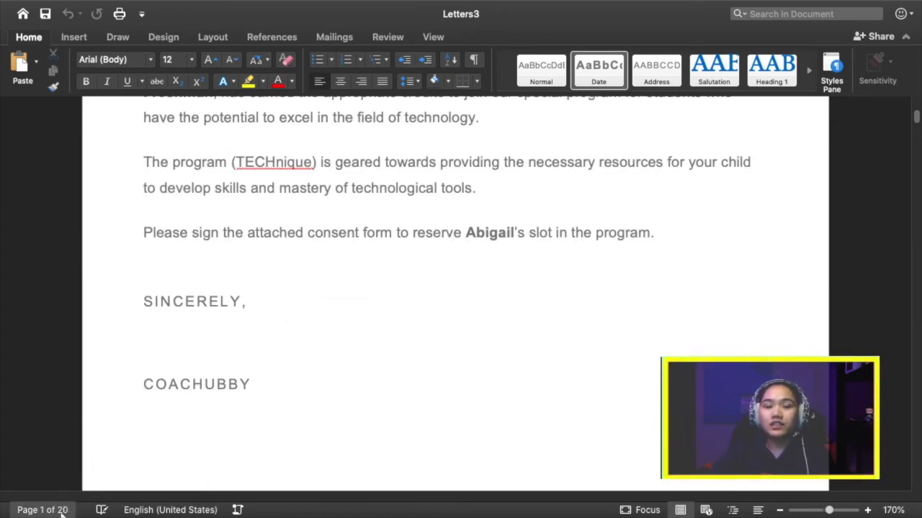
drag(915, 107, 918, 67)
scroll(916, 209, down, 5)
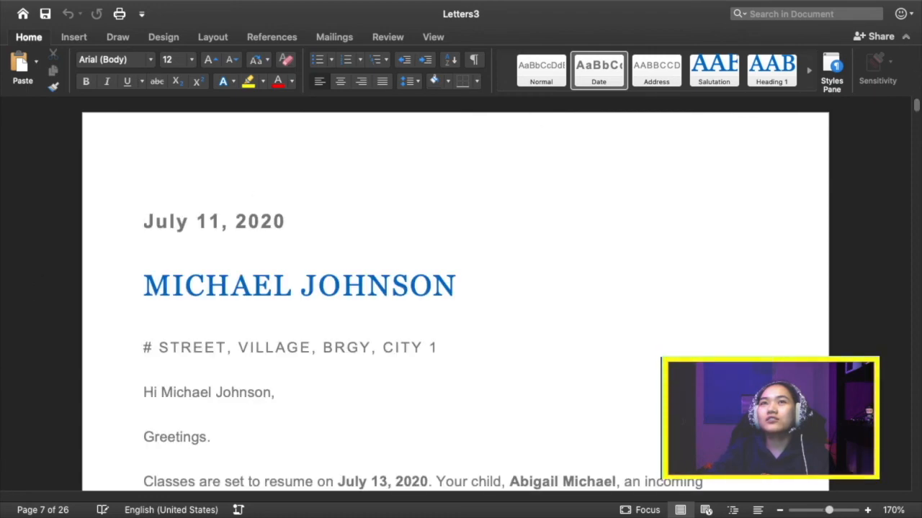
click(220, 423)
scroll(223, 425, down, 10)
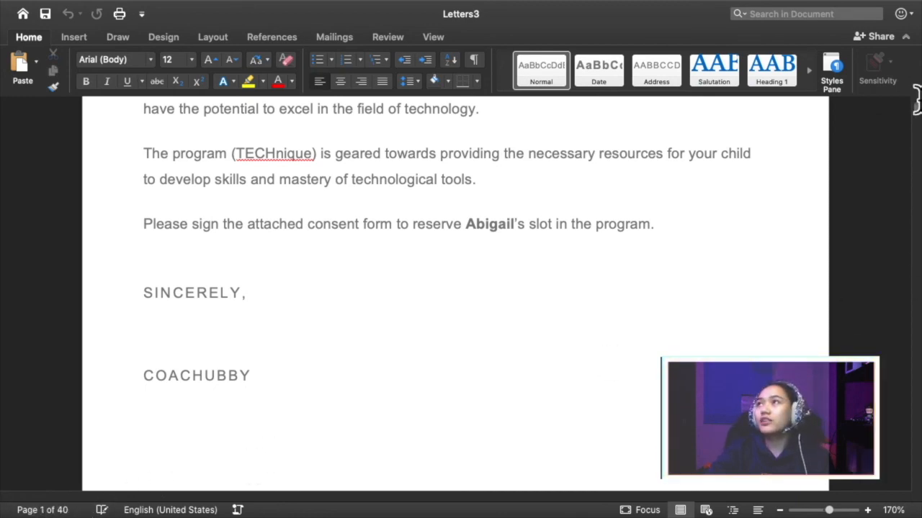
mouse_move(916, 108)
mouse_down()
mouse_move(916, 481)
mouse_move(915, 93)
mouse_up()
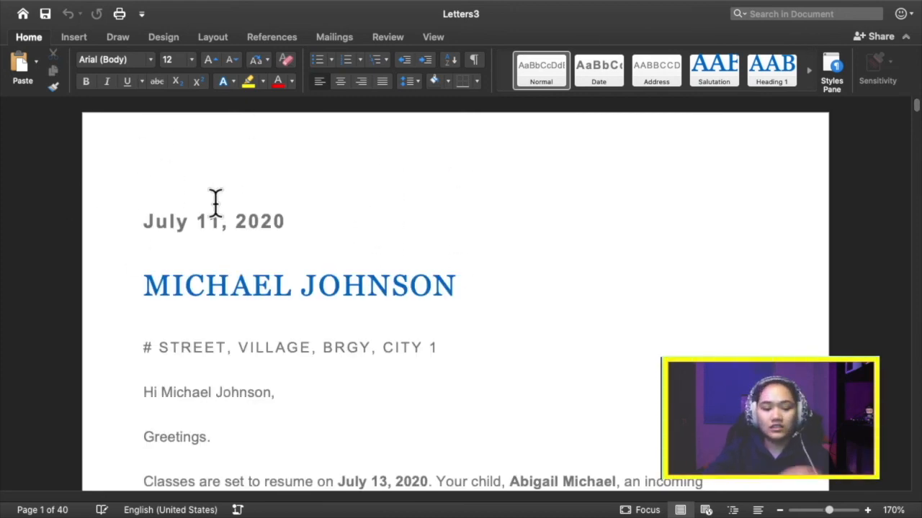
Step: Display multiple pages at once, look through all the merged letters and return to the first page
click(429, 40)
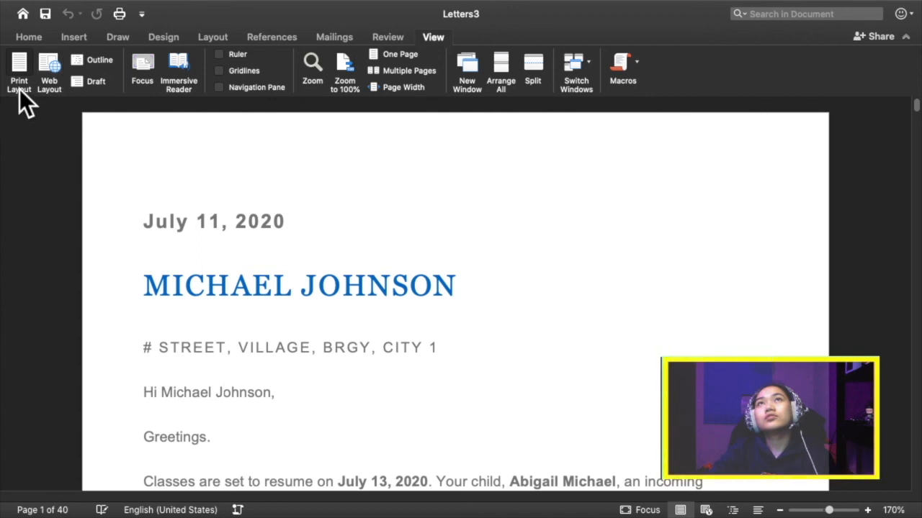
click(398, 70)
scroll(353, 363, down, 15)
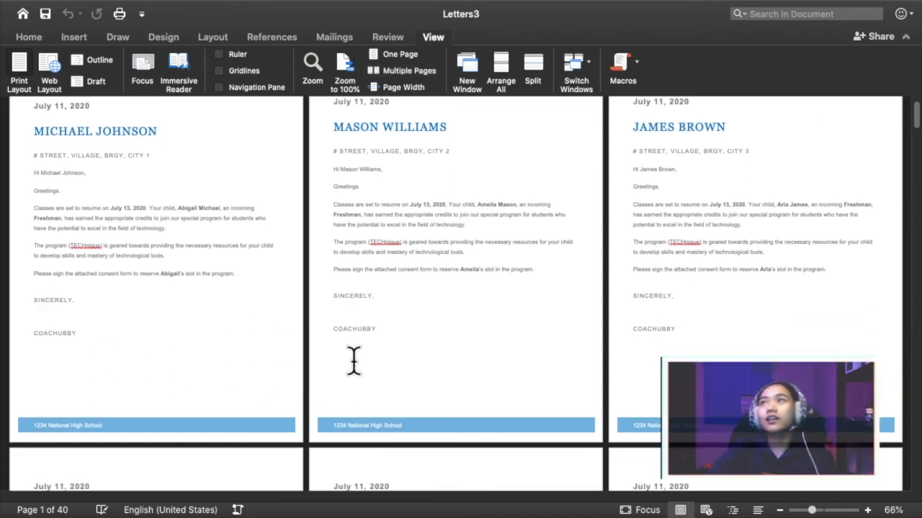
scroll(353, 367, down, 20)
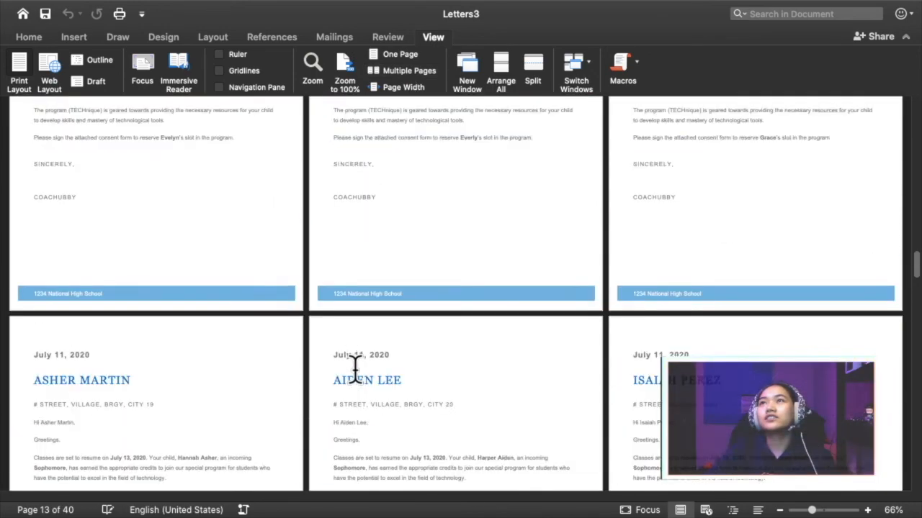
drag(917, 412, 905, 44)
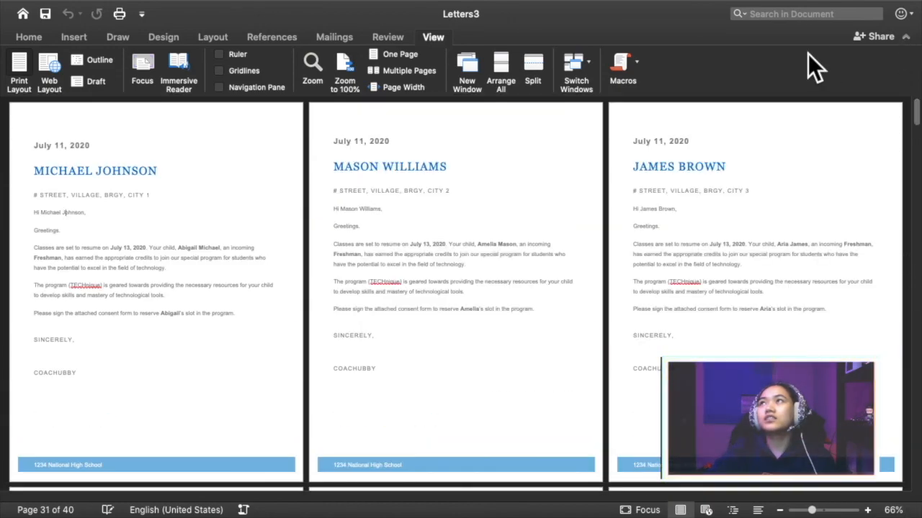
Step: Close the merged Letters3 document without saving it
mouse_move(14, 6)
click(13, 29)
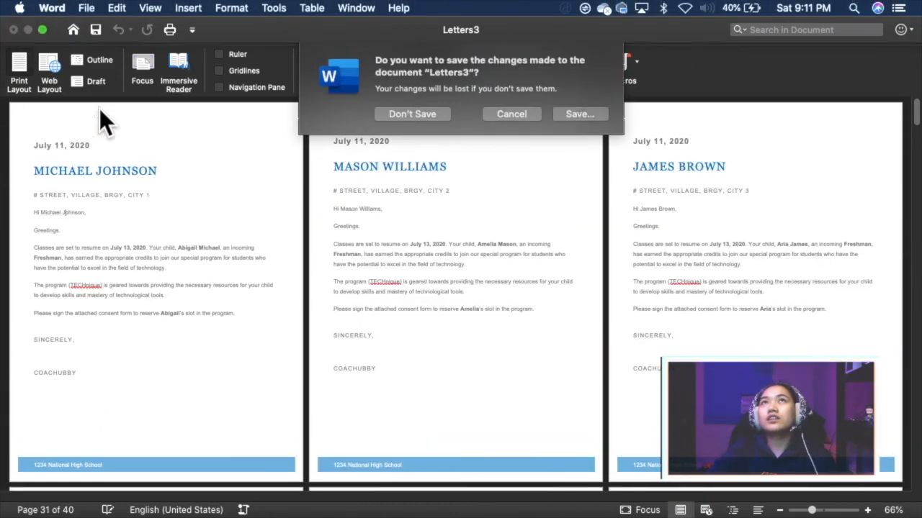
click(412, 99)
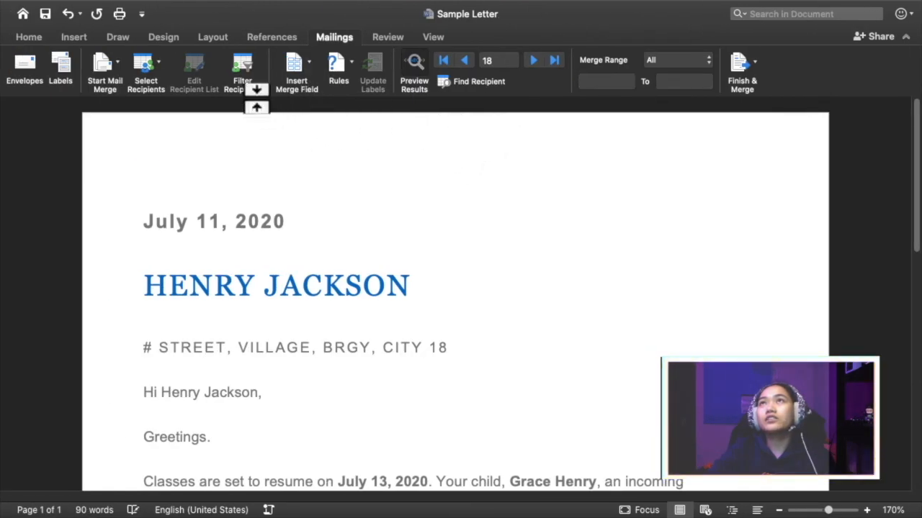
Step: Filter the Sample Letter recipients to records whose Grade_Level is equal to Sophomore
click(252, 58)
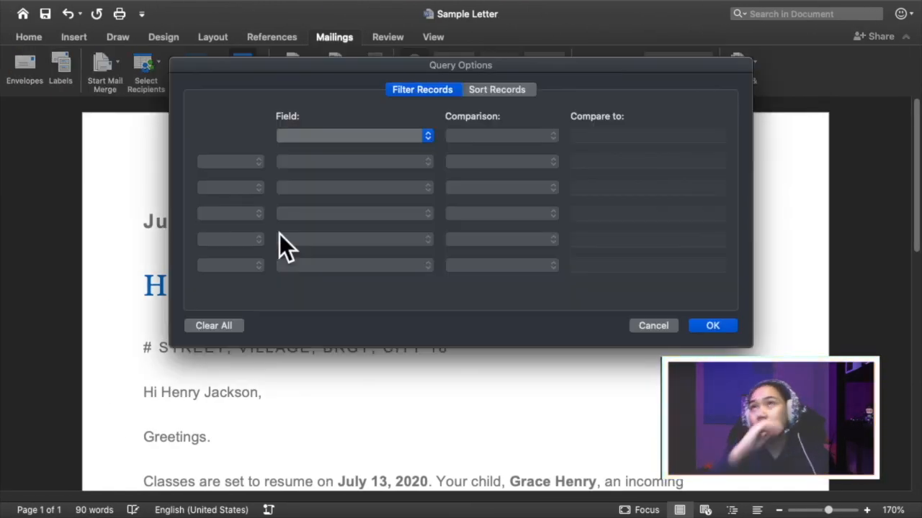
click(374, 134)
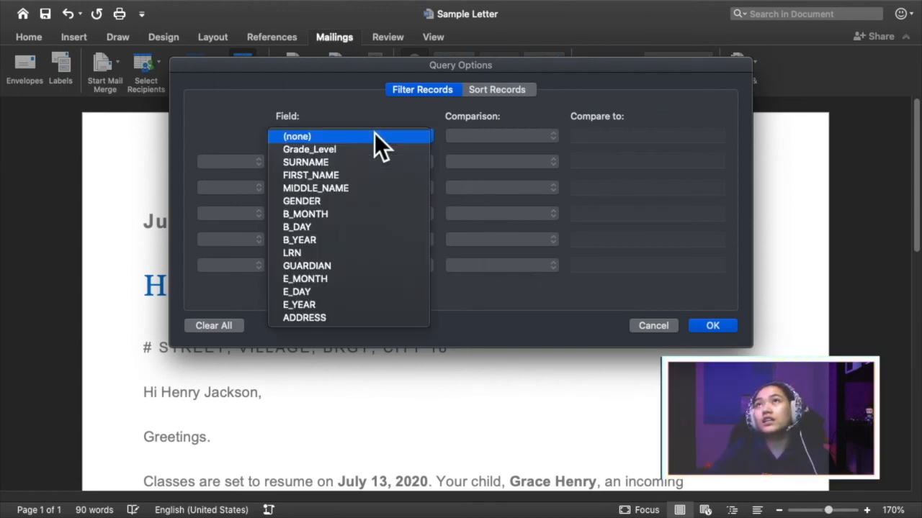
click(344, 152)
click(536, 135)
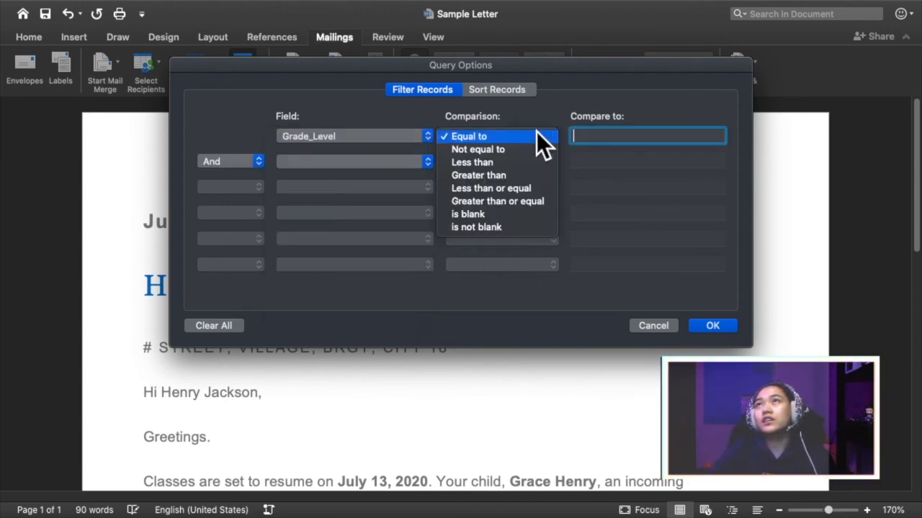
click(623, 137)
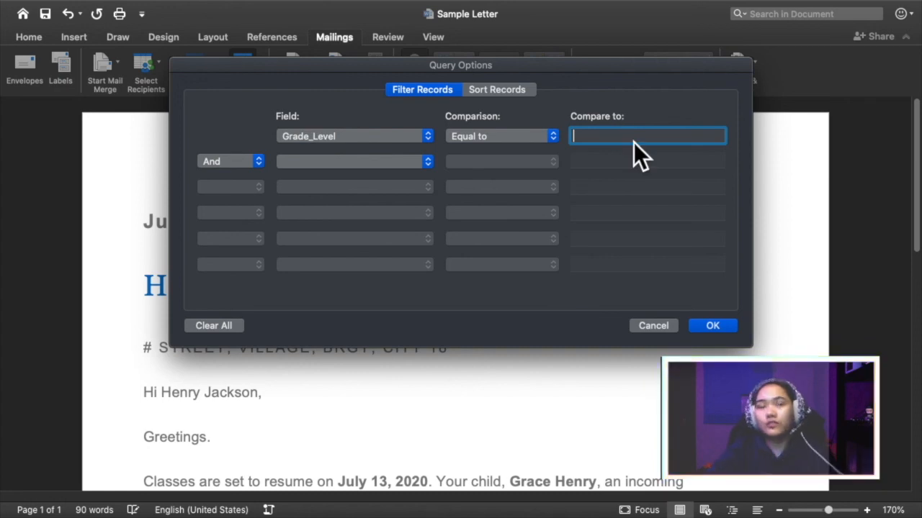
text(Sophomore)
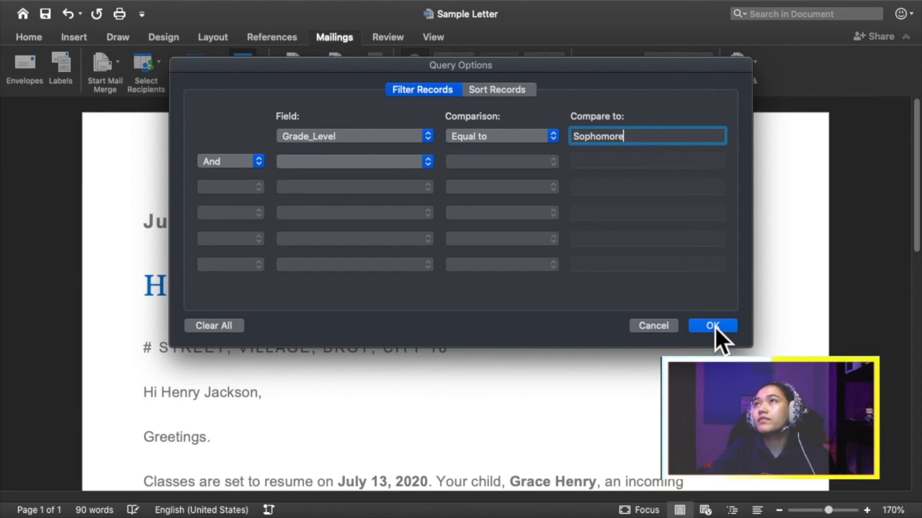
click(712, 326)
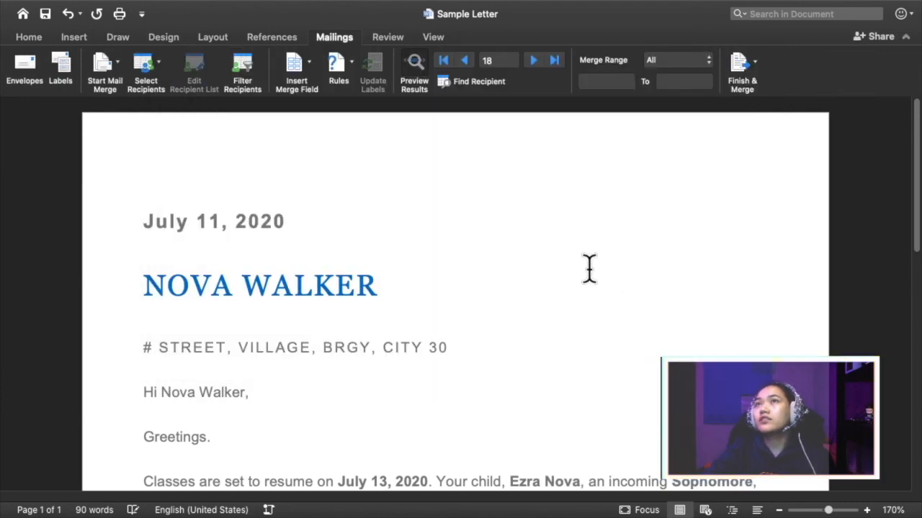
Step: Check the filtered letter preview and merge the Sophomore records into individual letter documents
scroll(430, 258, down, 5)
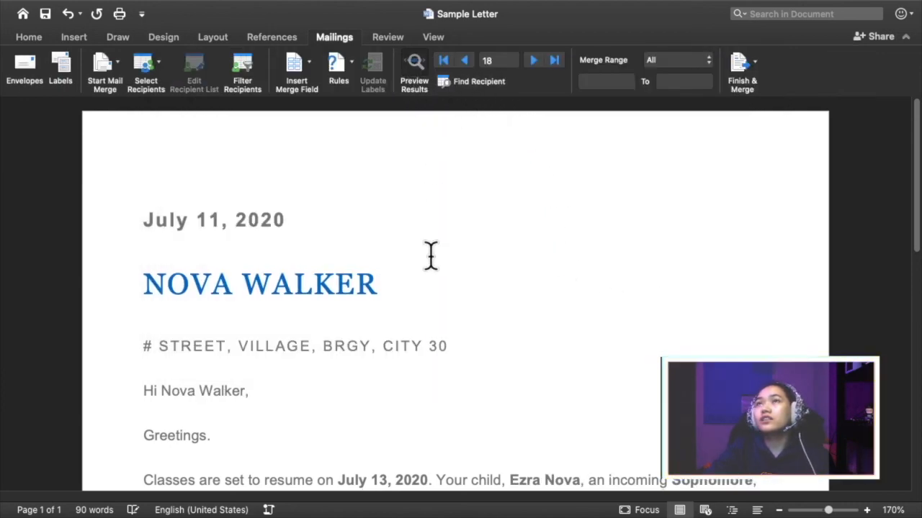
scroll(447, 248, up, 2)
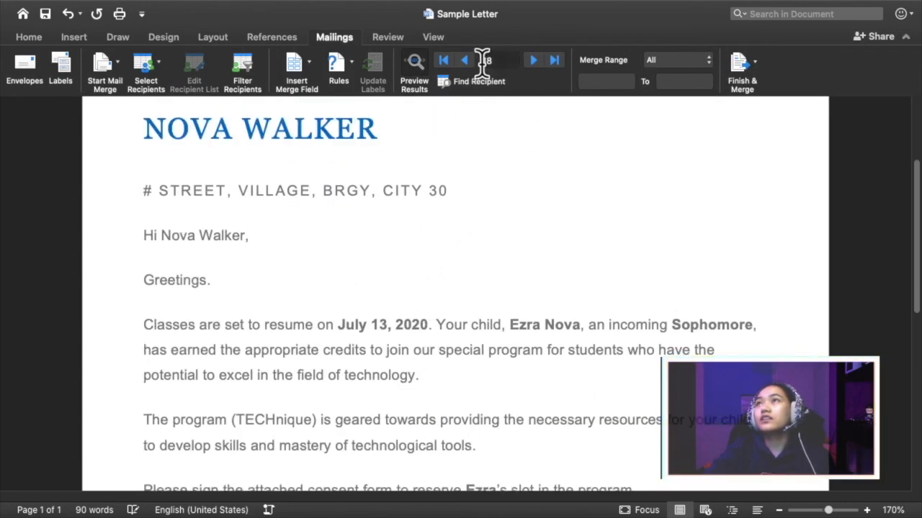
click(734, 73)
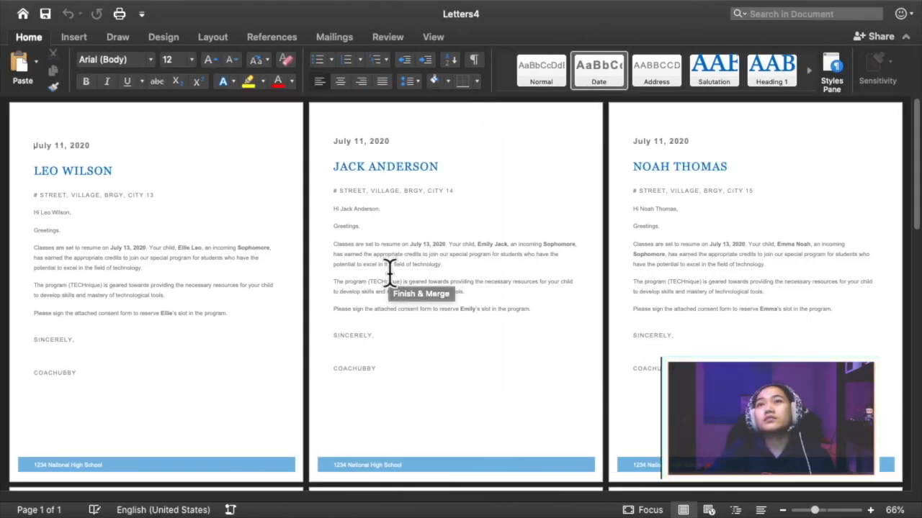
Step: Look through the merged Sophomore letters to the last page and return to the first
scroll(389, 274, down, 3)
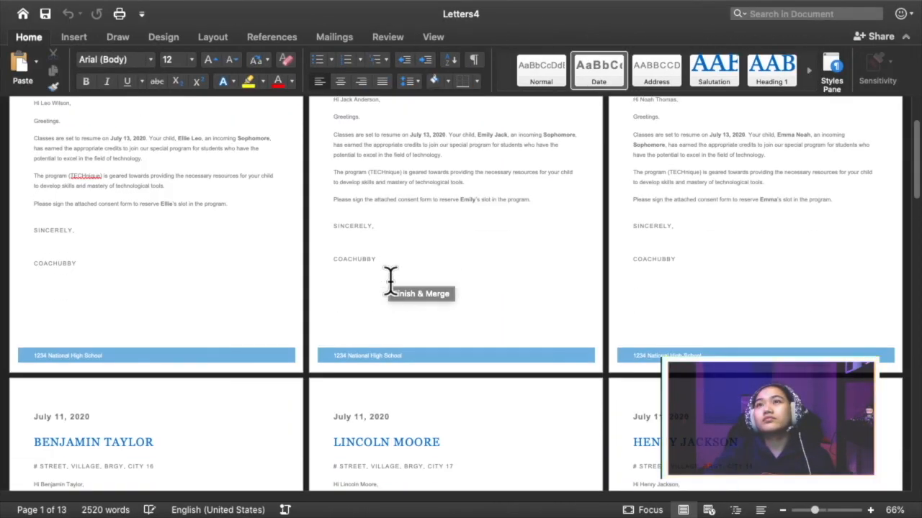
scroll(391, 285, down, 20)
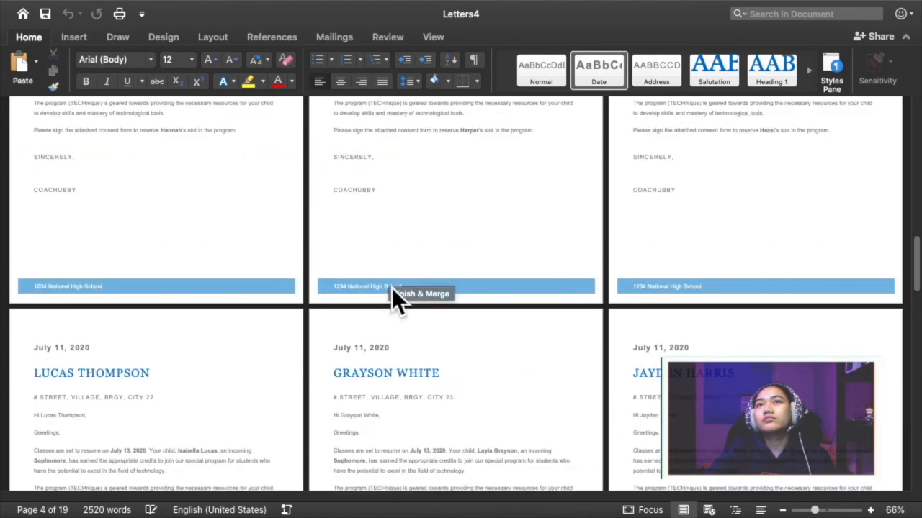
scroll(391, 285, down, 20)
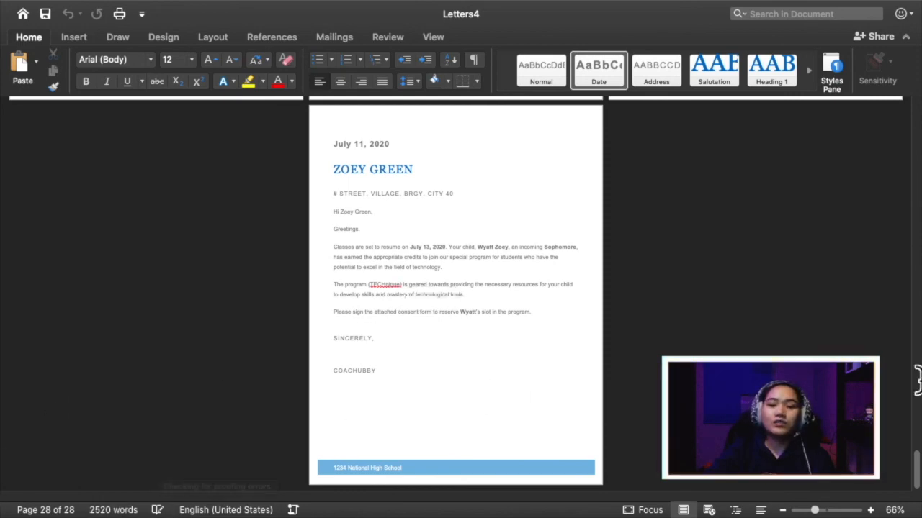
drag(918, 472, 894, 110)
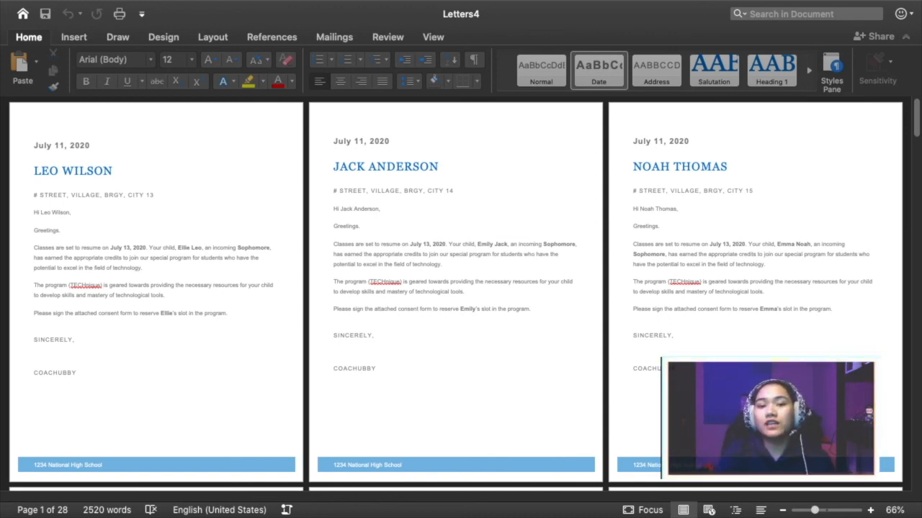
Step: Switch to the Class Data workbook in Excel, look over the student records and return to the merged letters in Word
key(ctrl+Right)
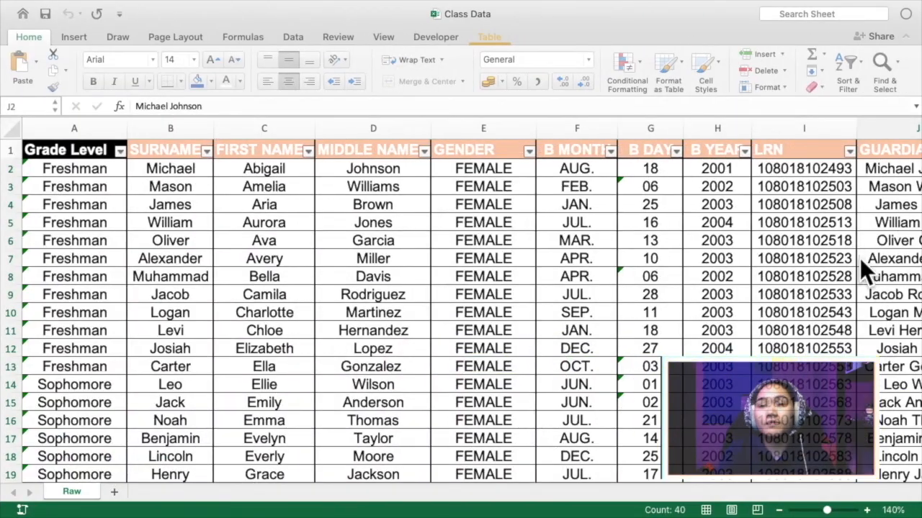
scroll(605, 212, down, 7)
scroll(605, 213, up, 7)
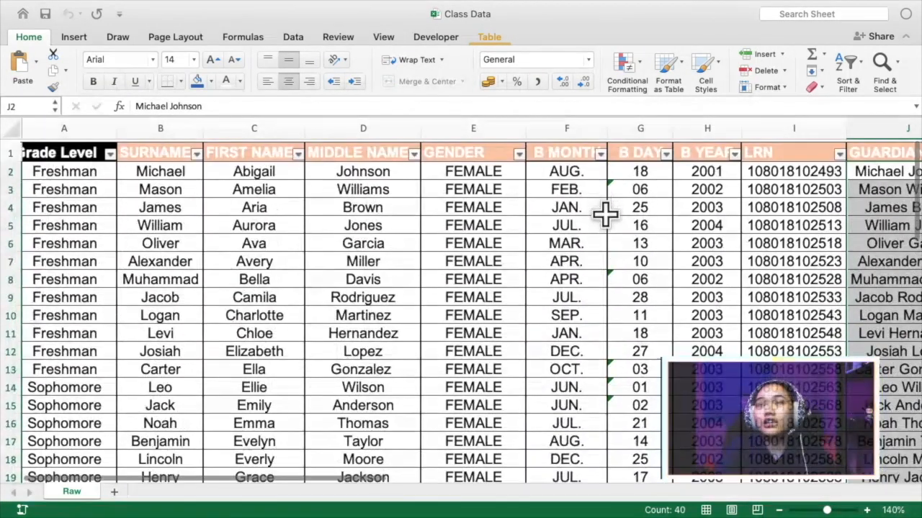
key(ctrl+Left)
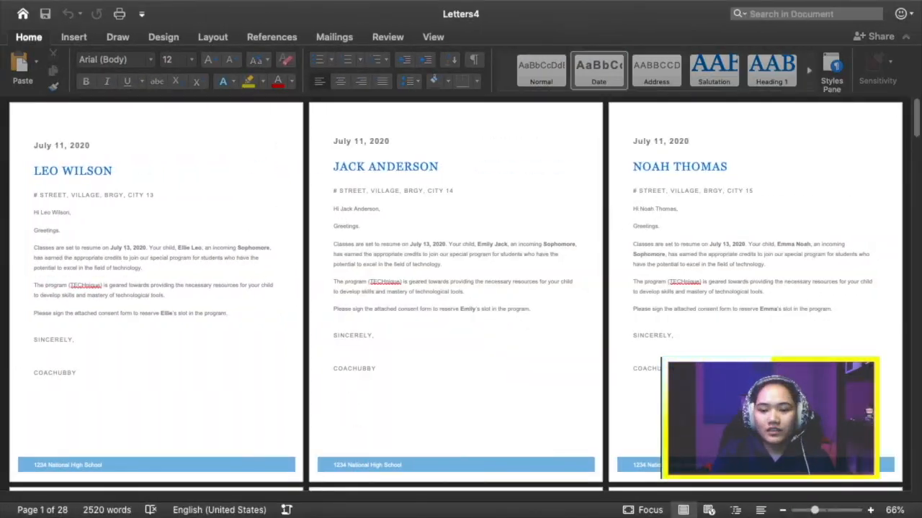